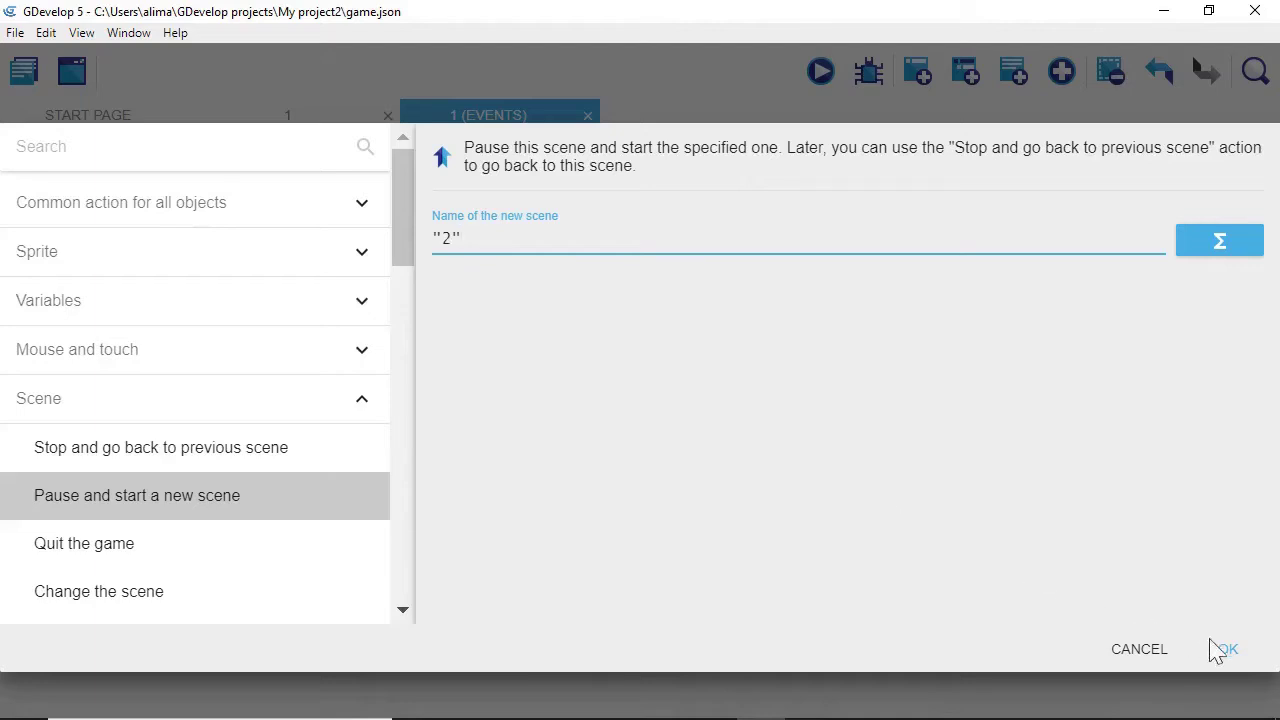
# Confirm the action that pauses the scene and starts scene "2", and run a preview of the game to test it
pyautogui.click(1222, 649)
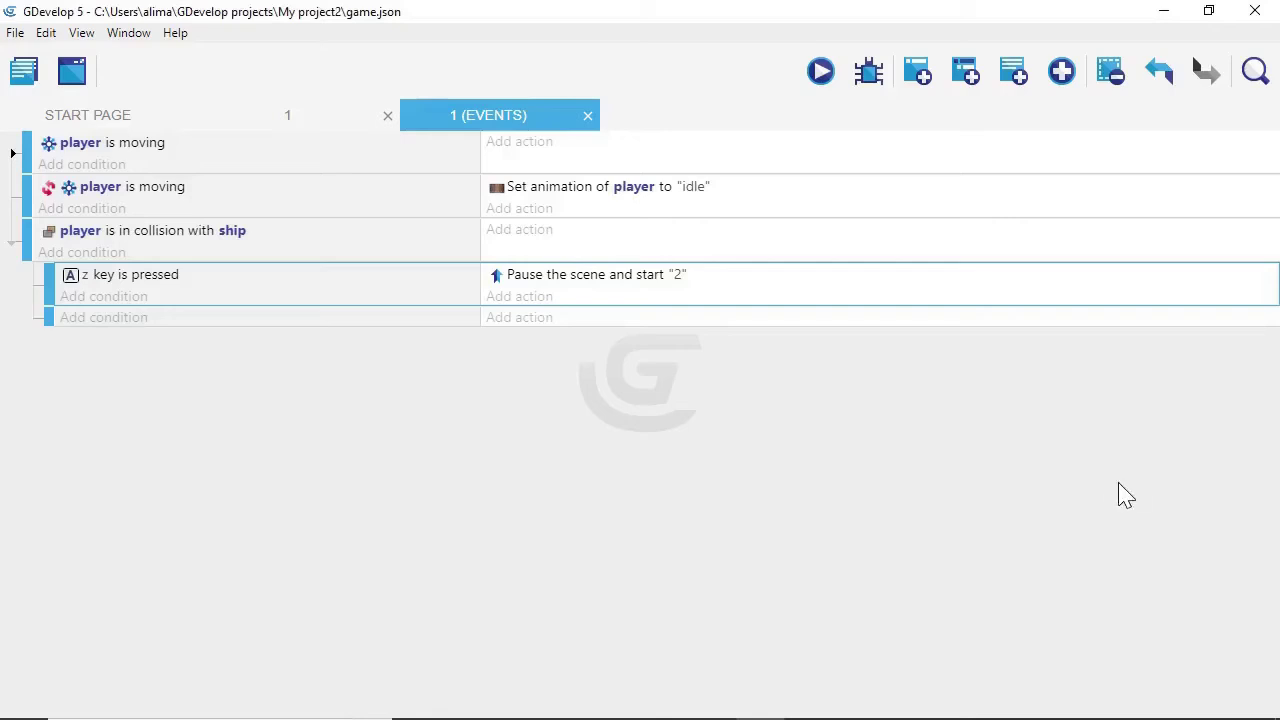
pyautogui.click(826, 72)
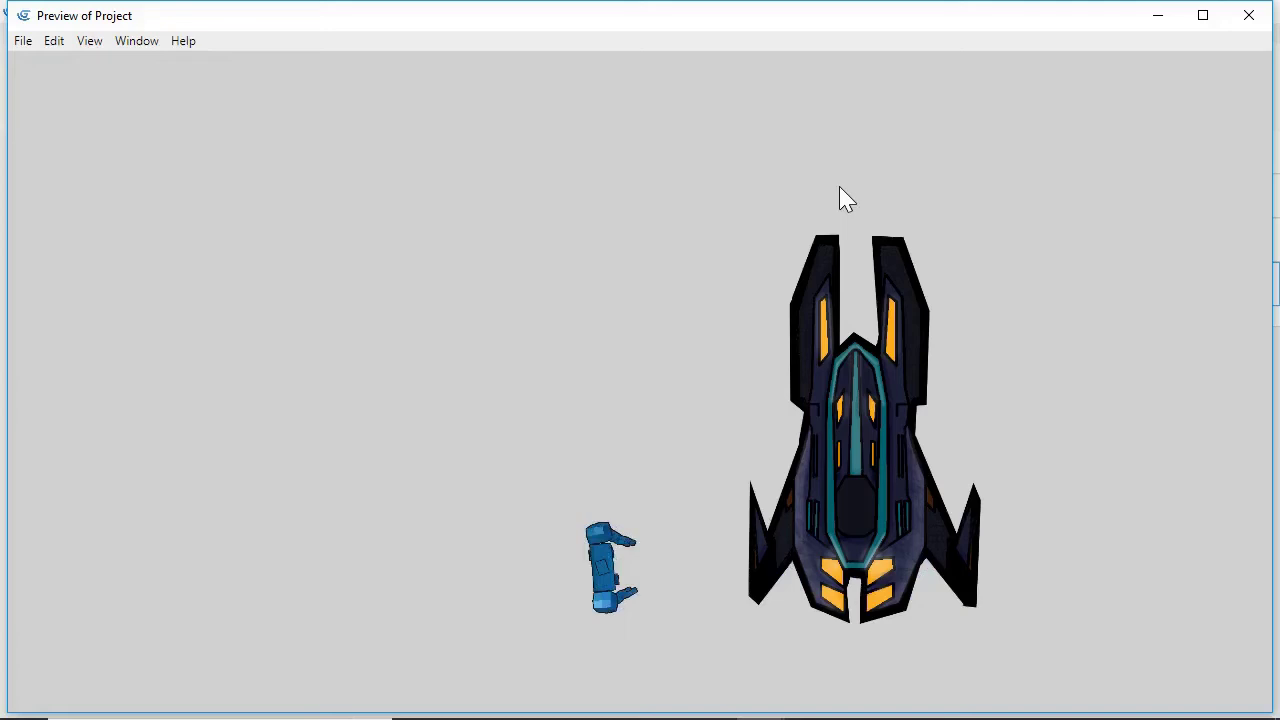
pyautogui.click(1247, 16)
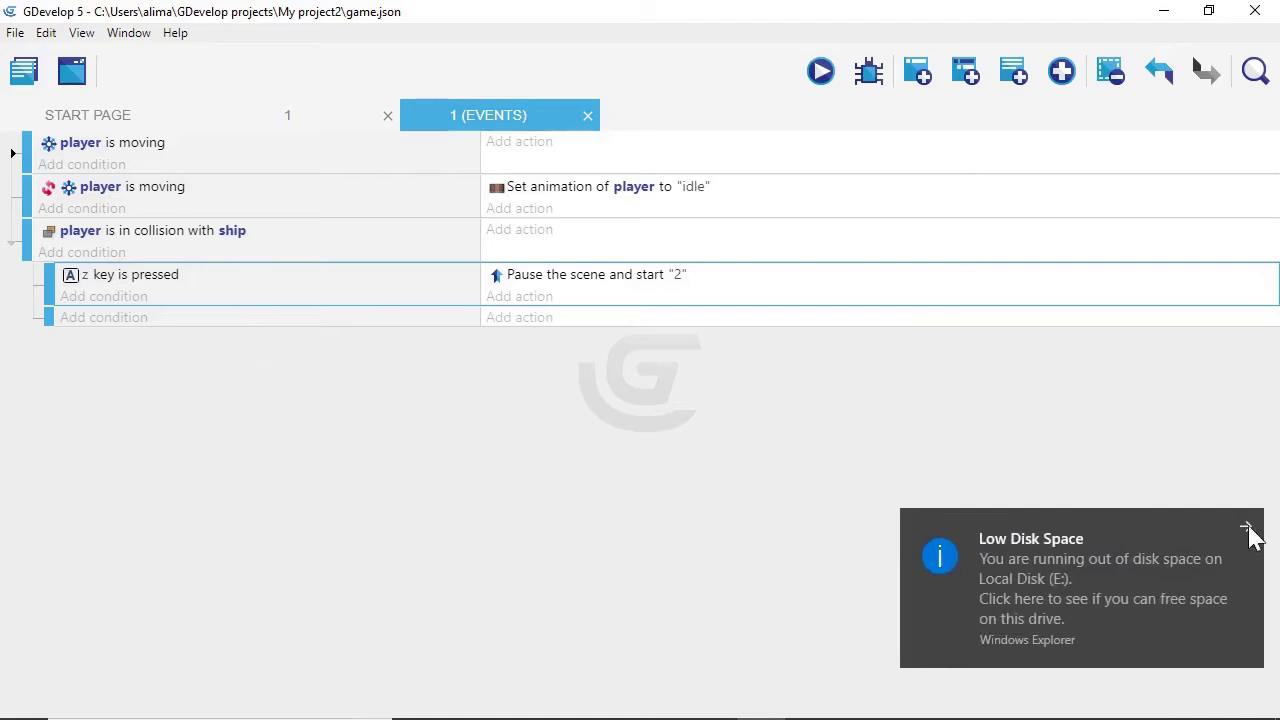
pyautogui.click(1248, 531)
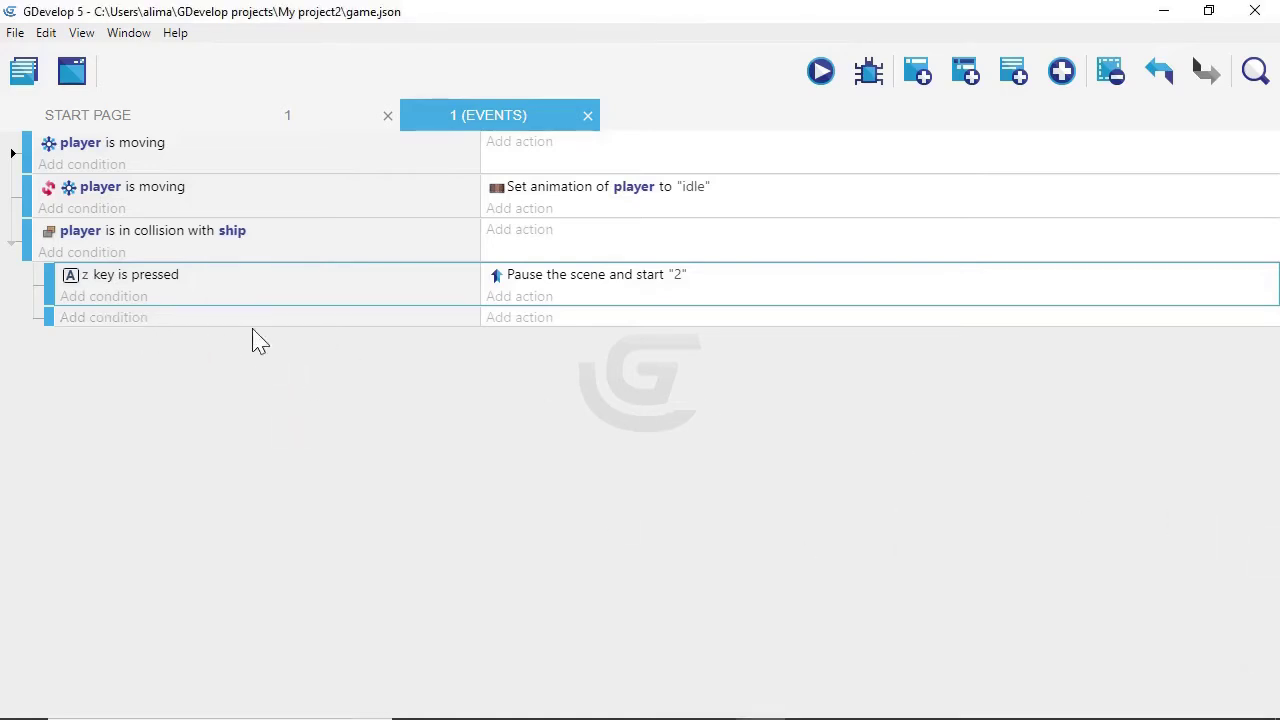
# Add a Separate two objects action to the empty sub-event, moving player away from ship
pyautogui.click(493, 320)
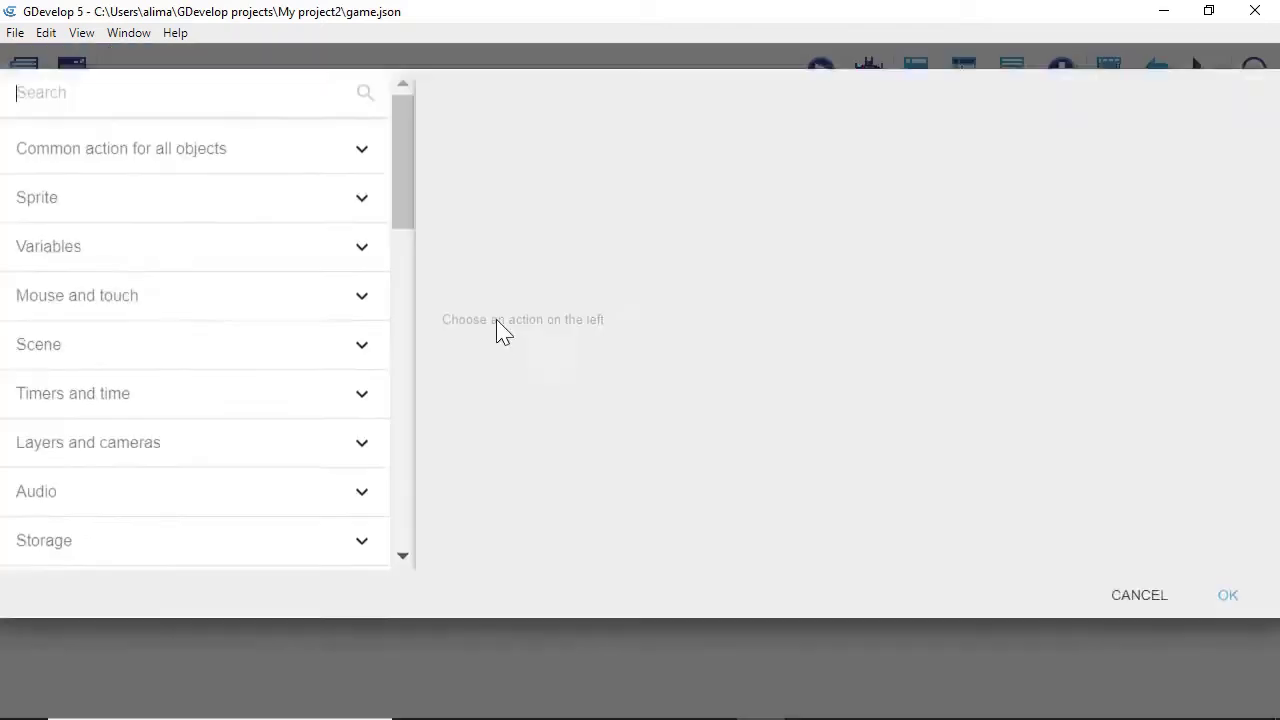
pyautogui.click(287, 220)
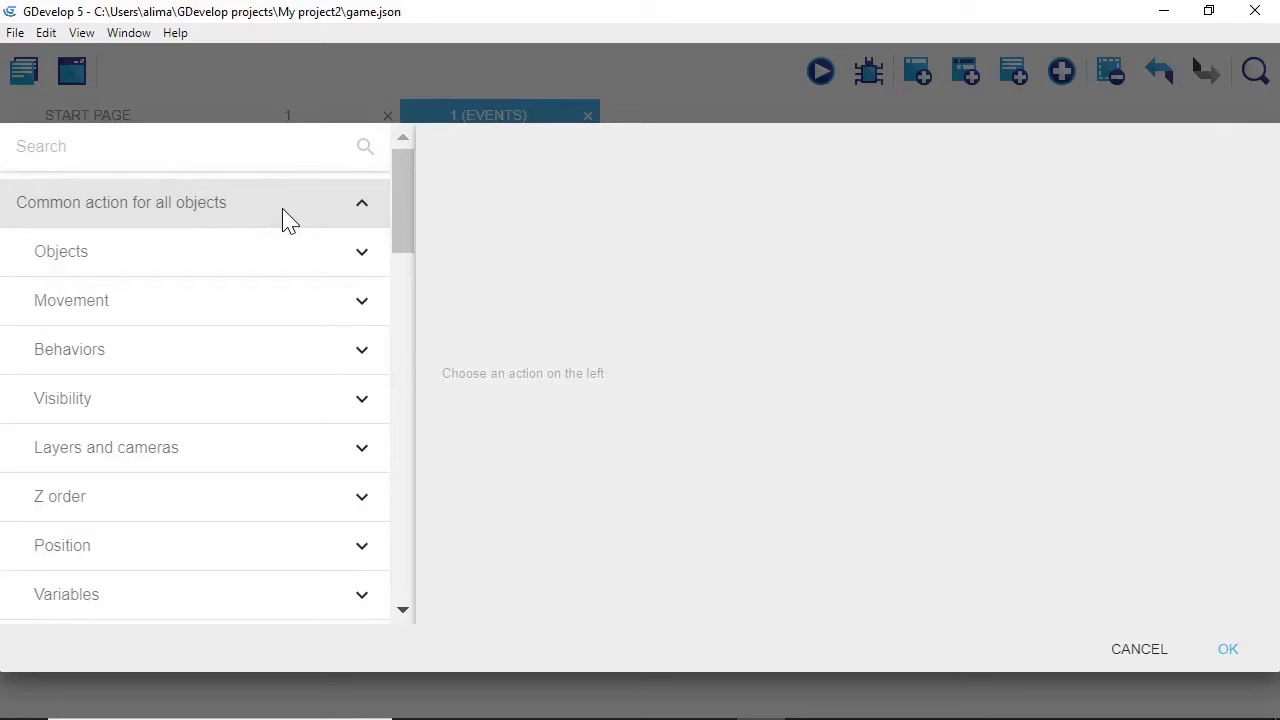
pyautogui.click(243, 548)
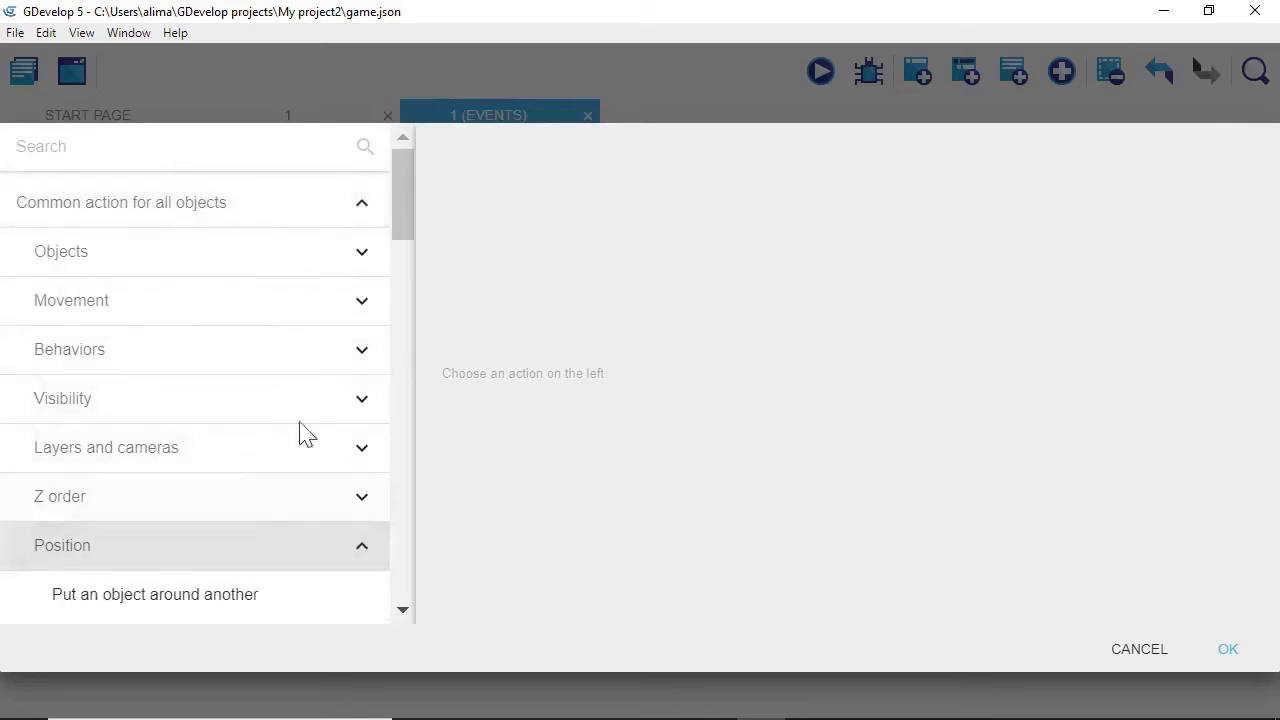
pyautogui.moveTo(395, 226); pyautogui.dragTo(407, 329)
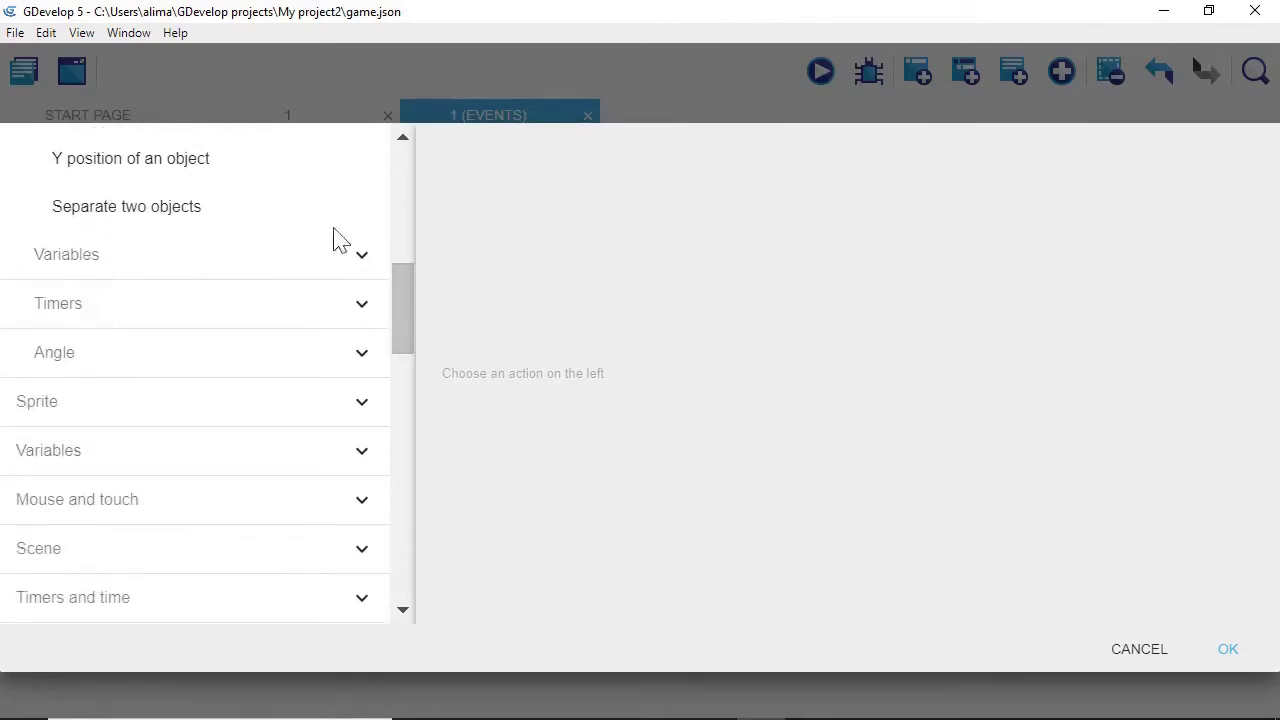
pyautogui.click(306, 210)
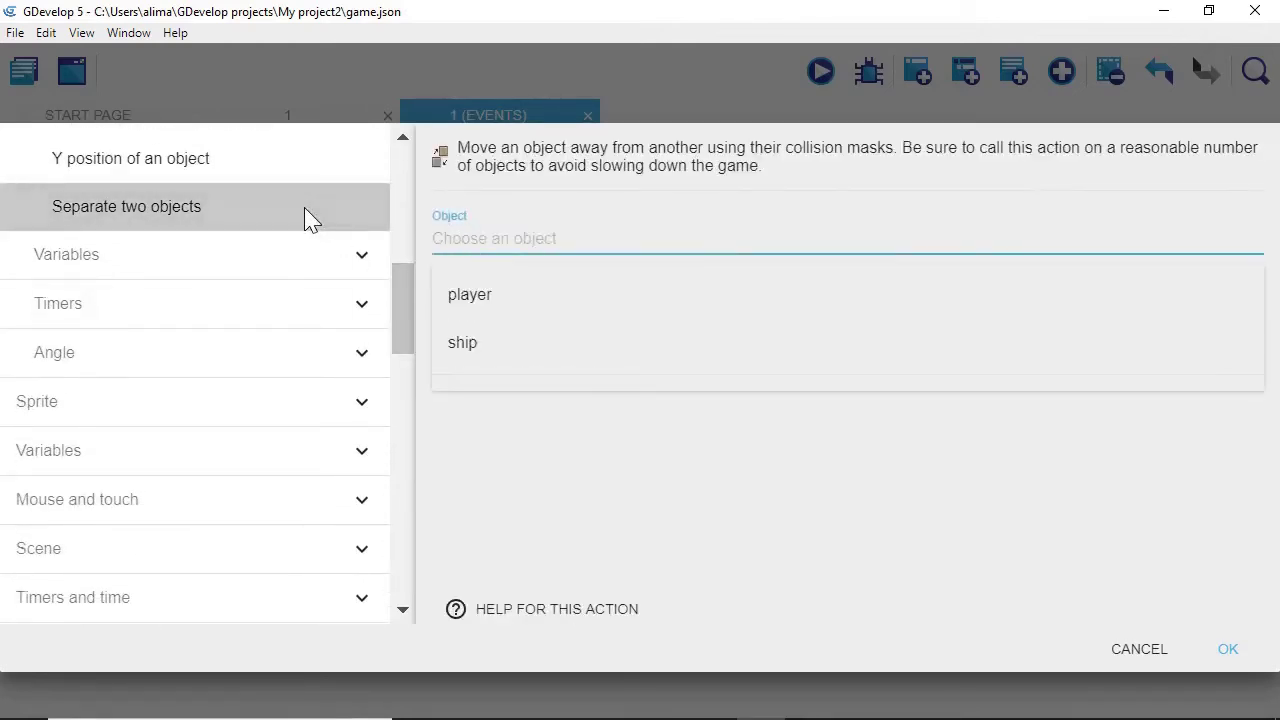
pyautogui.click(522, 294)
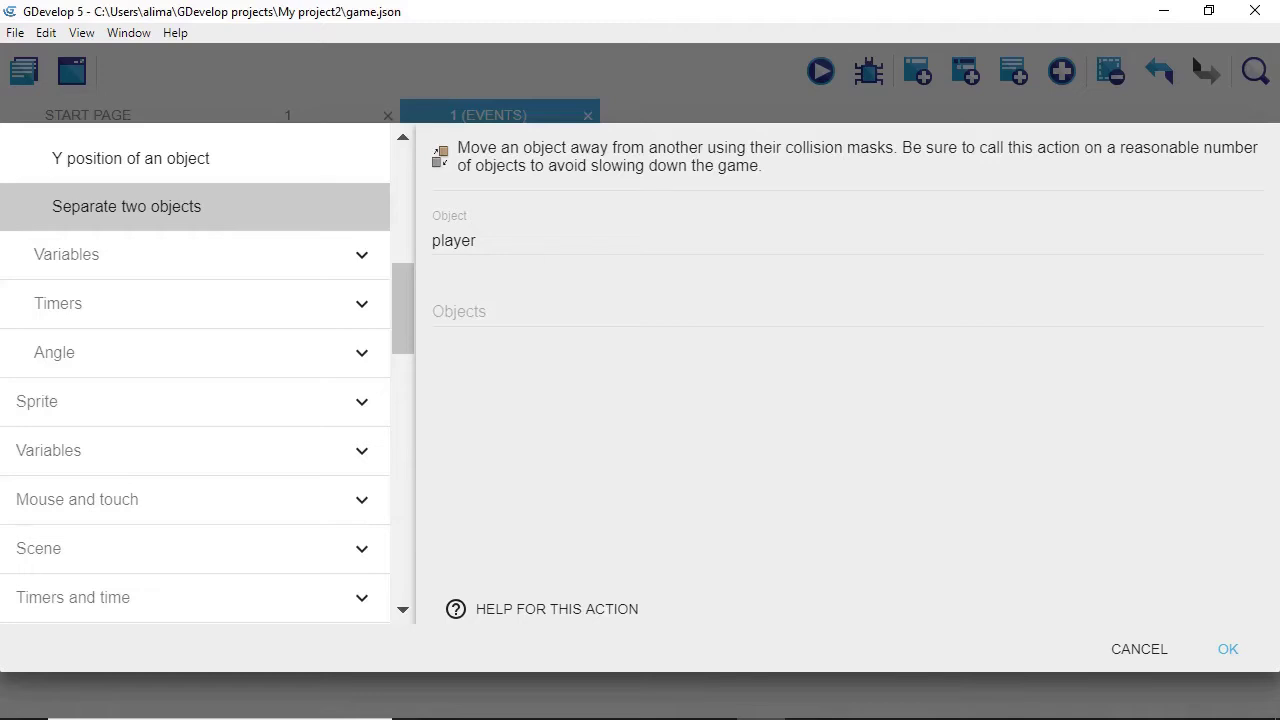
pyautogui.click(450, 311)
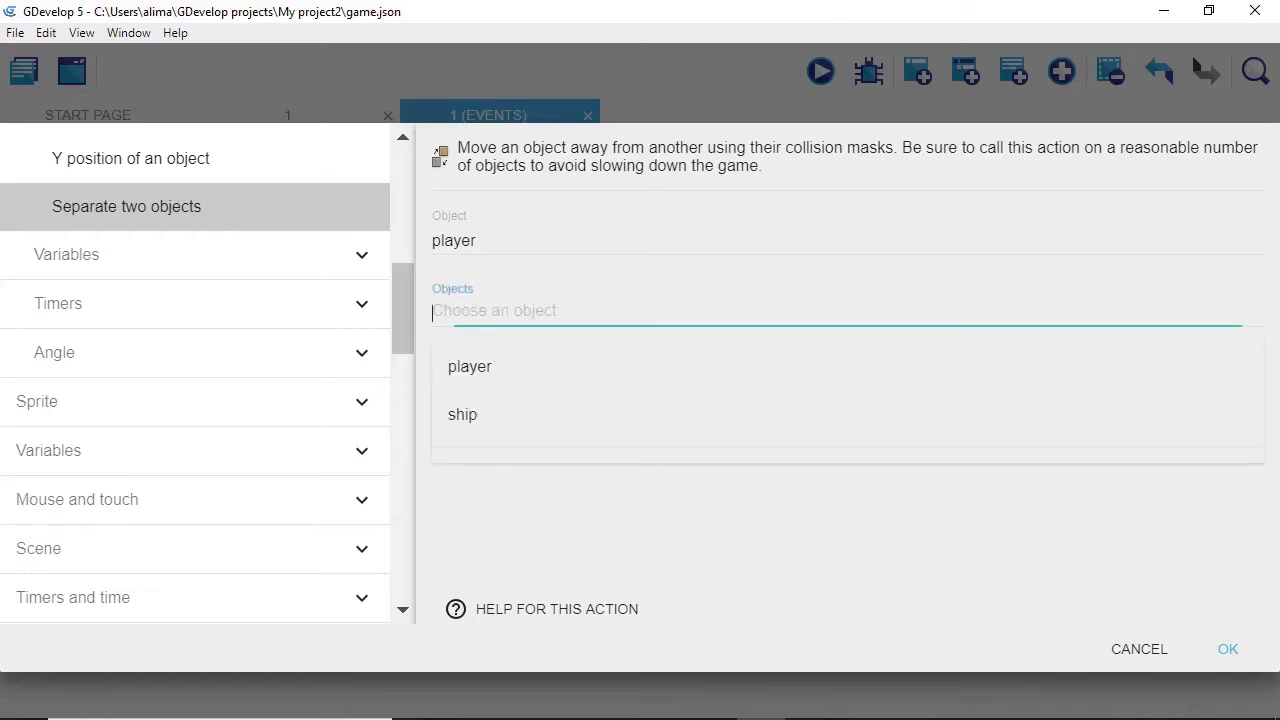
pyautogui.click(549, 428)
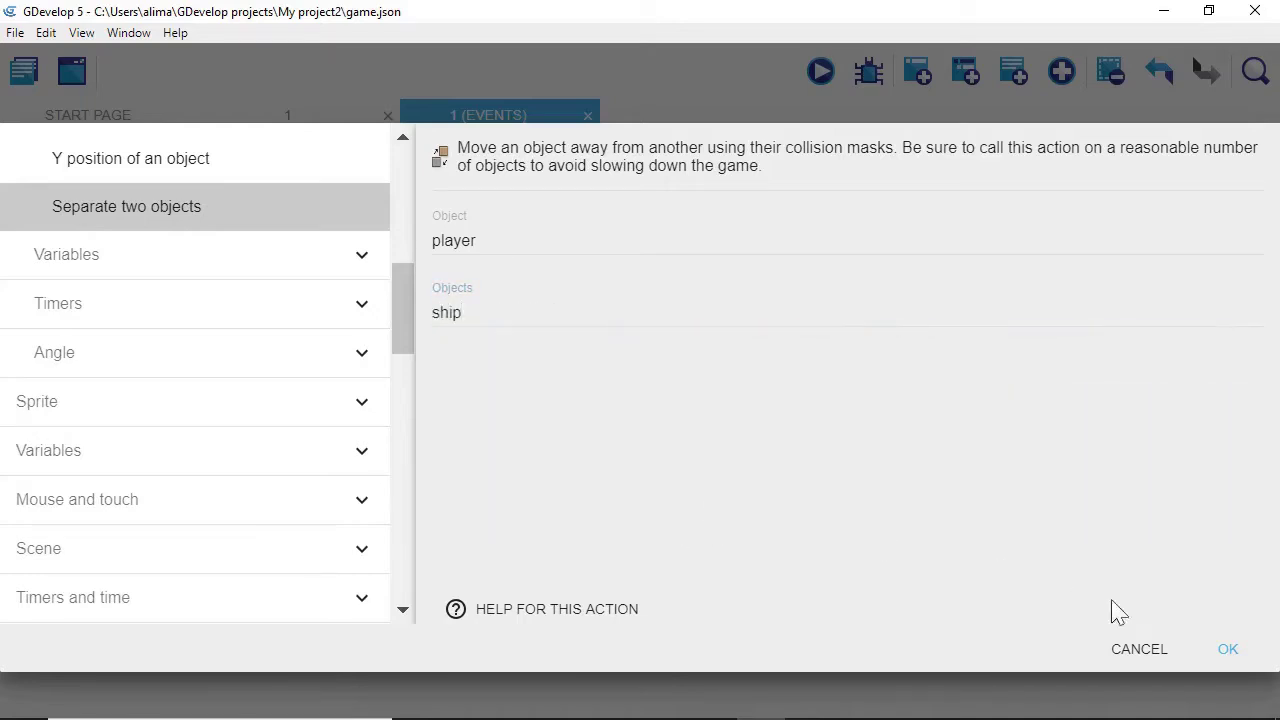
pyautogui.click(1226, 650)
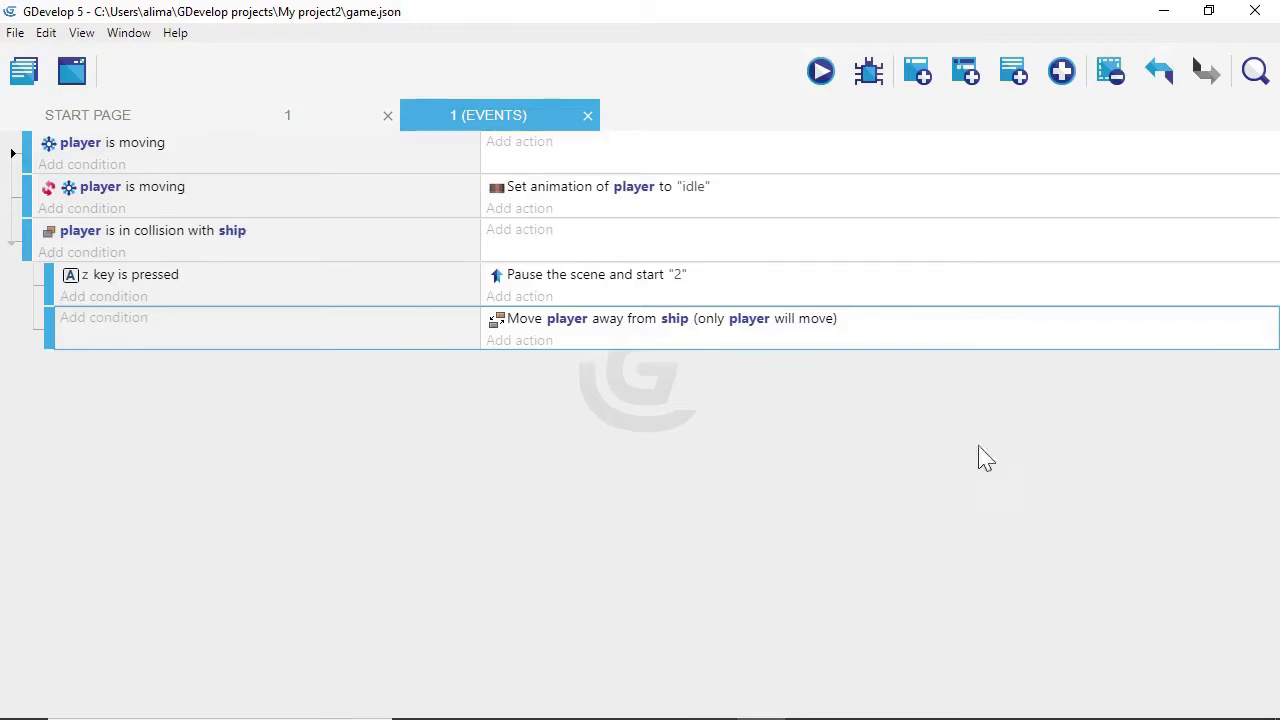
# Preview the game and walk the player around inside the ship to test the scene change and movement
pyautogui.click(821, 72)
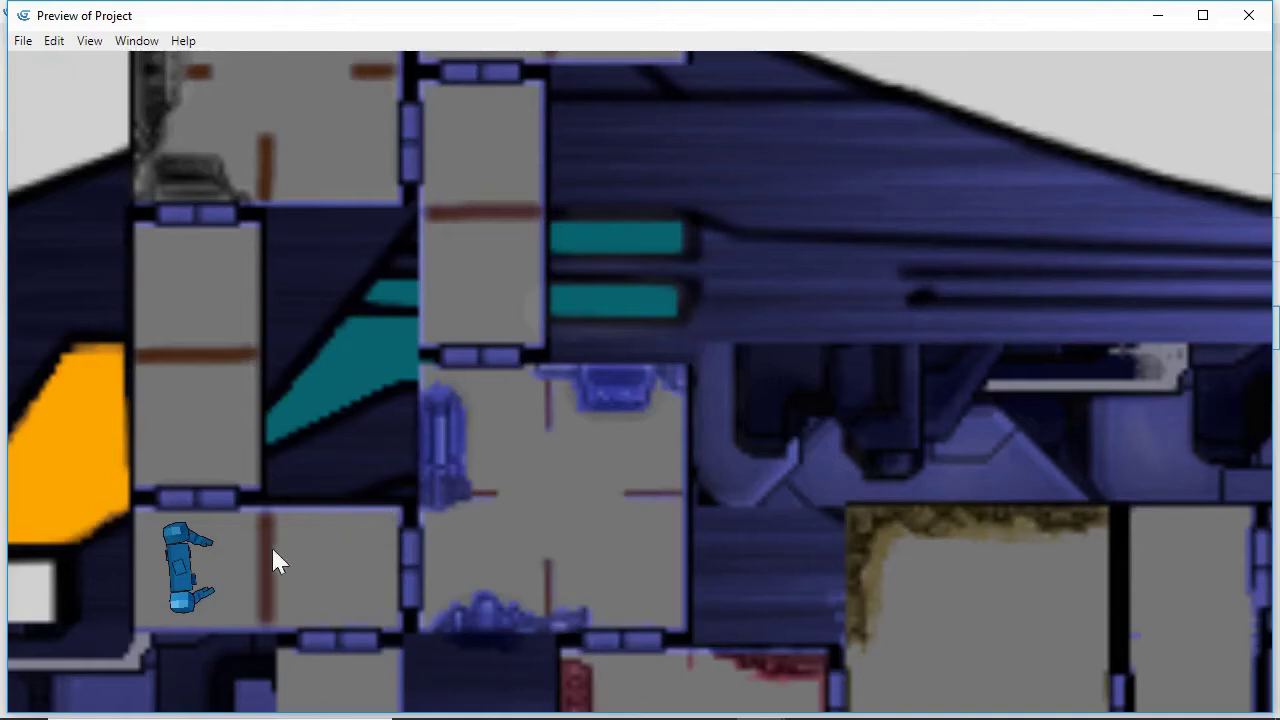
pyautogui.press('Right')
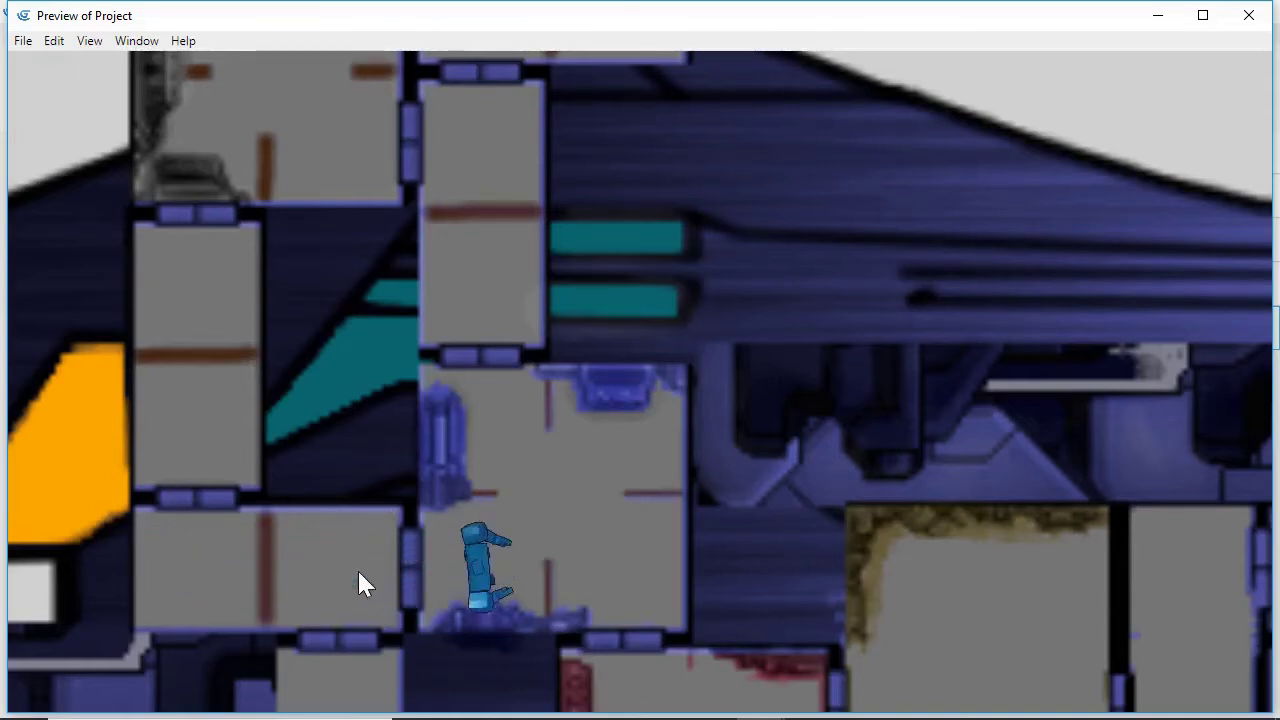
pyautogui.press('Up')
pyautogui.press('Down')
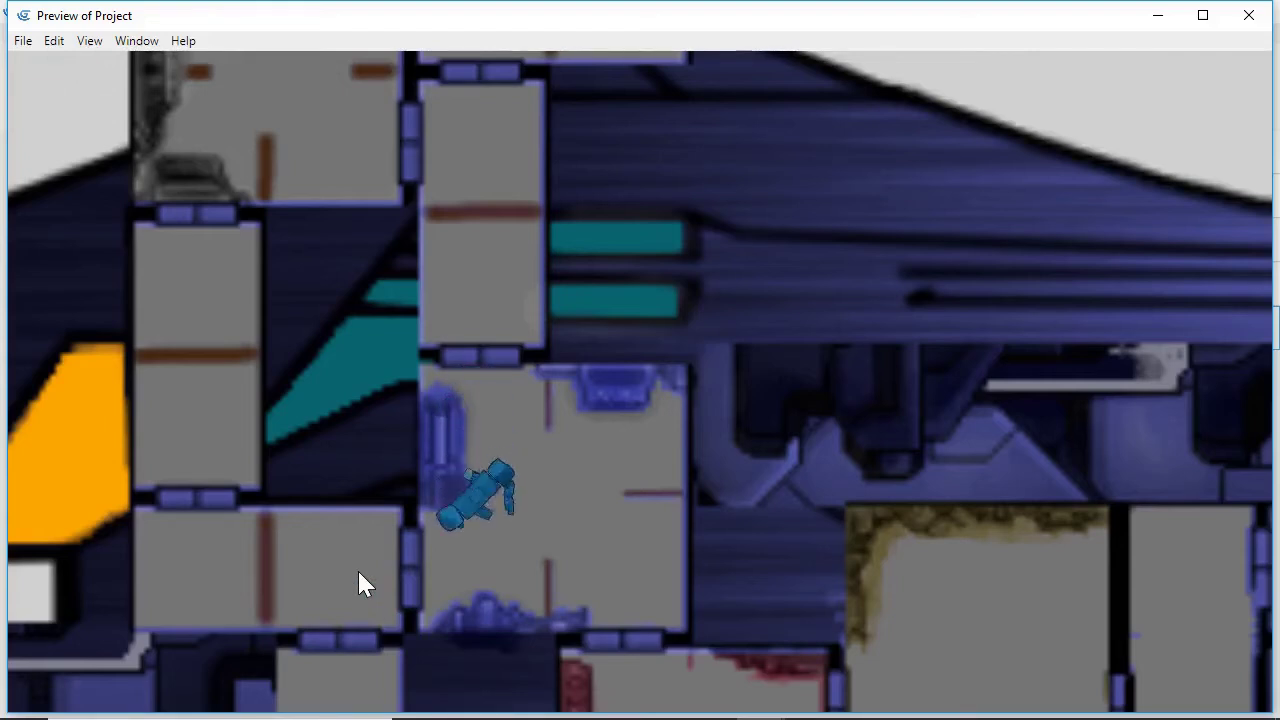
pyautogui.press('Left')
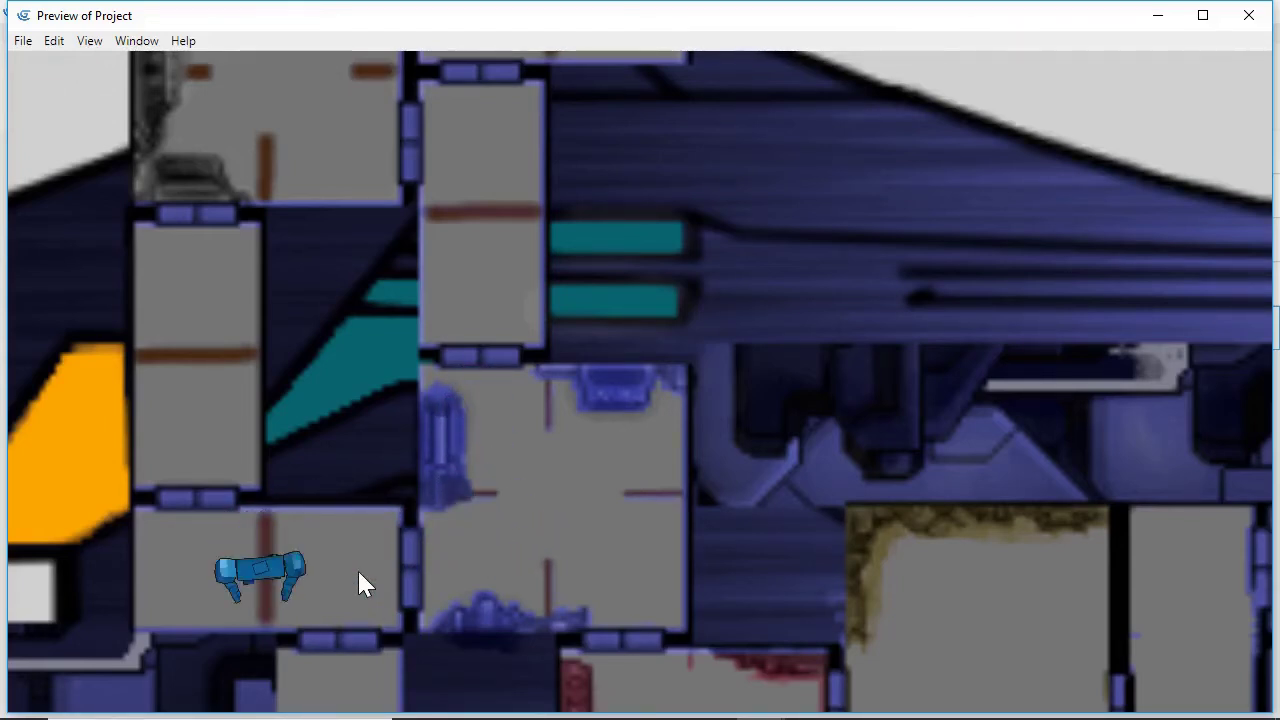
pyautogui.press('Right')
pyautogui.press('Up')
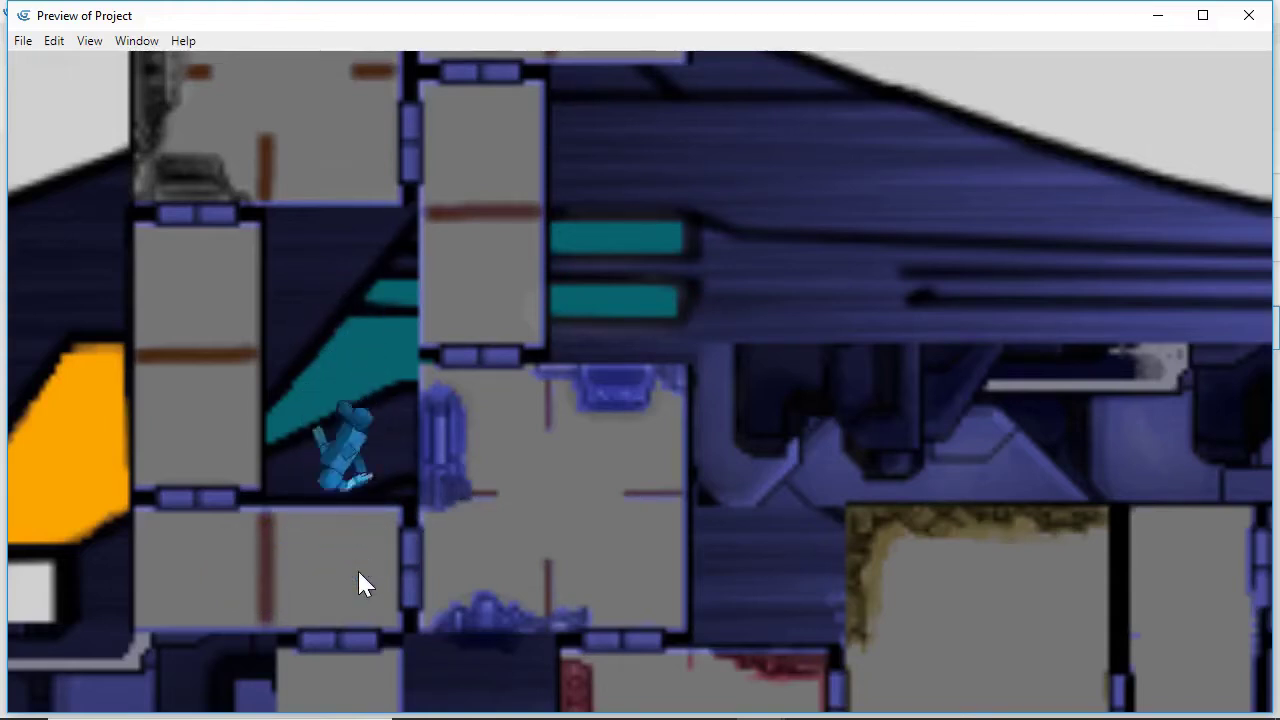
pyautogui.press('Right')
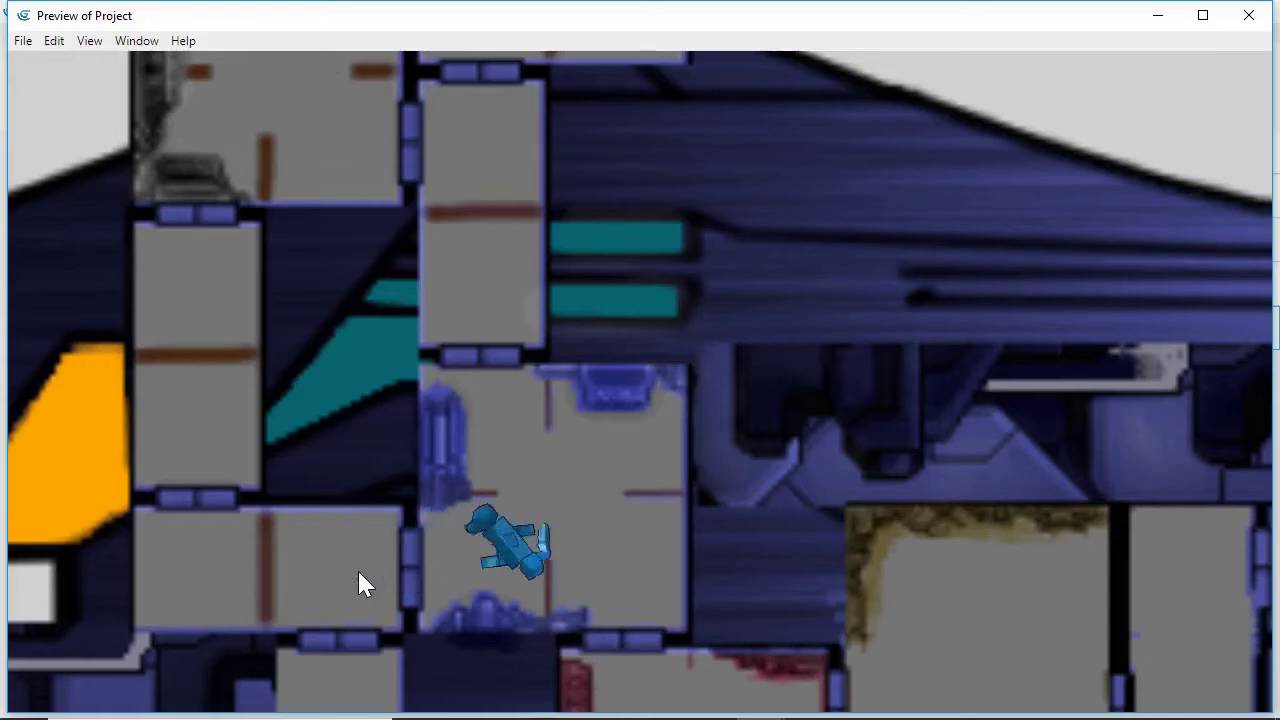
pyautogui.press('Left')
pyautogui.press('Left')
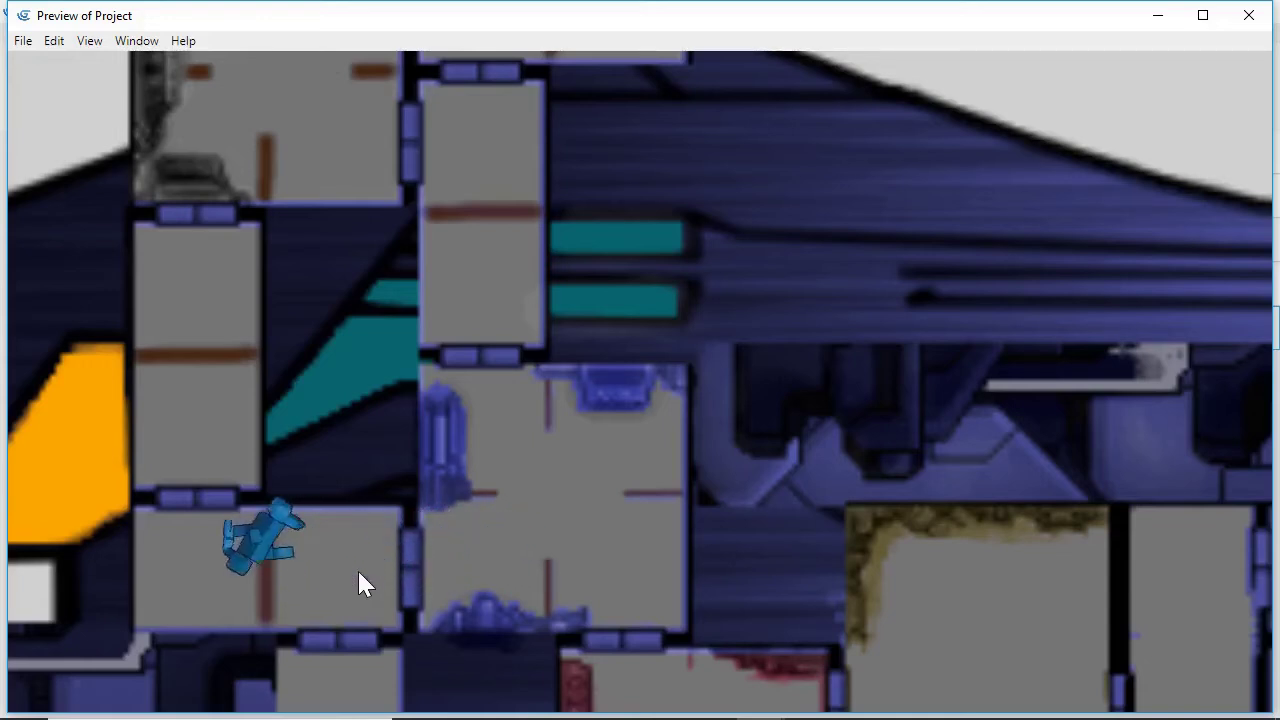
pyautogui.press('Right')
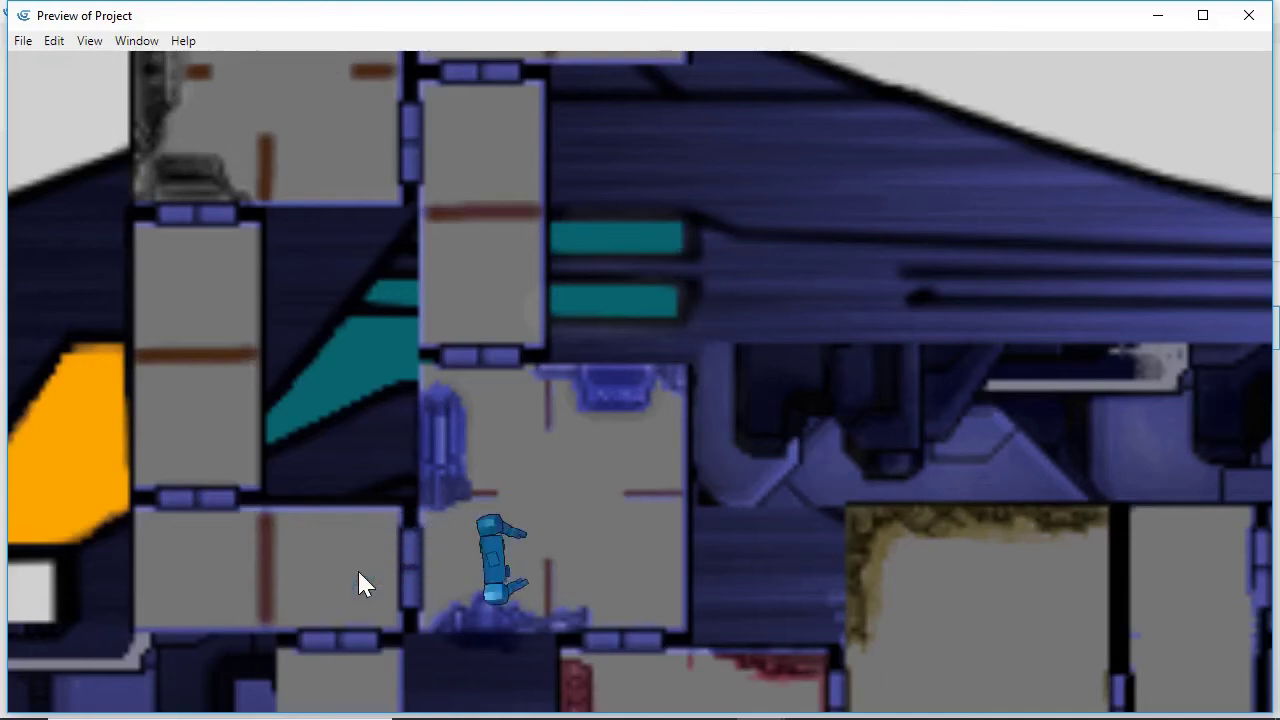
pyautogui.press('Left')
pyautogui.press('Left')
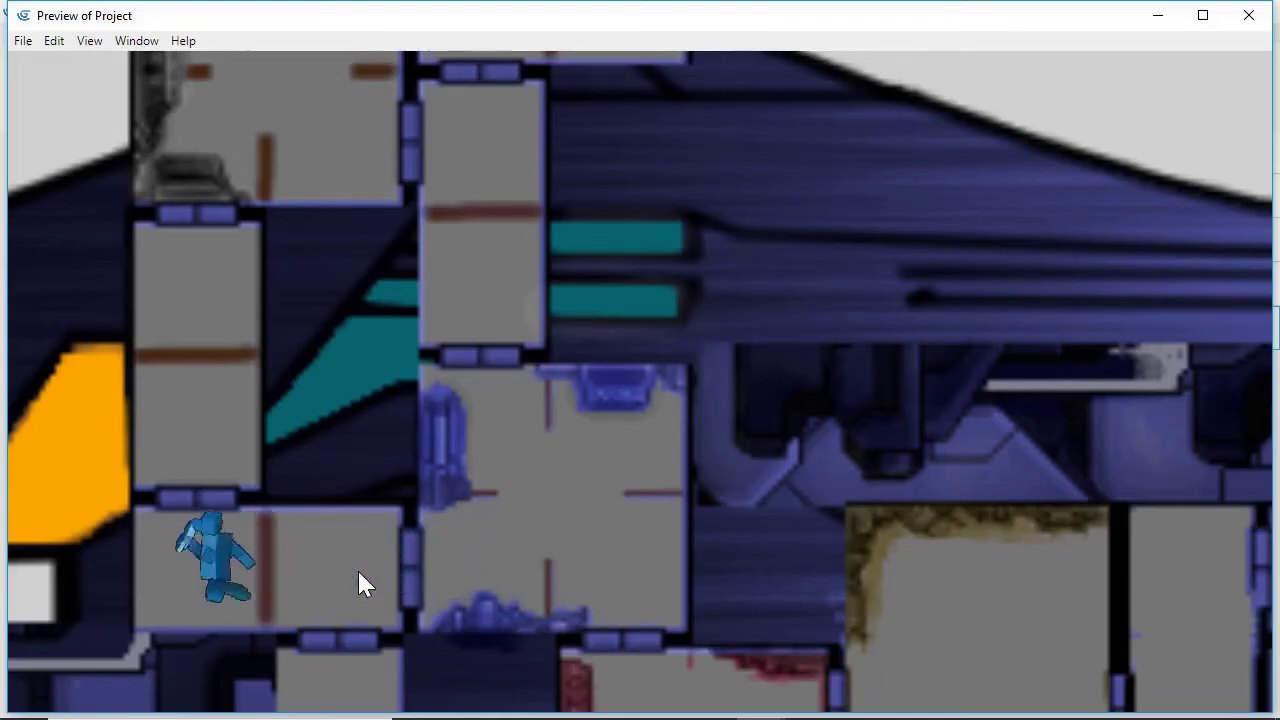
pyautogui.press('Right')
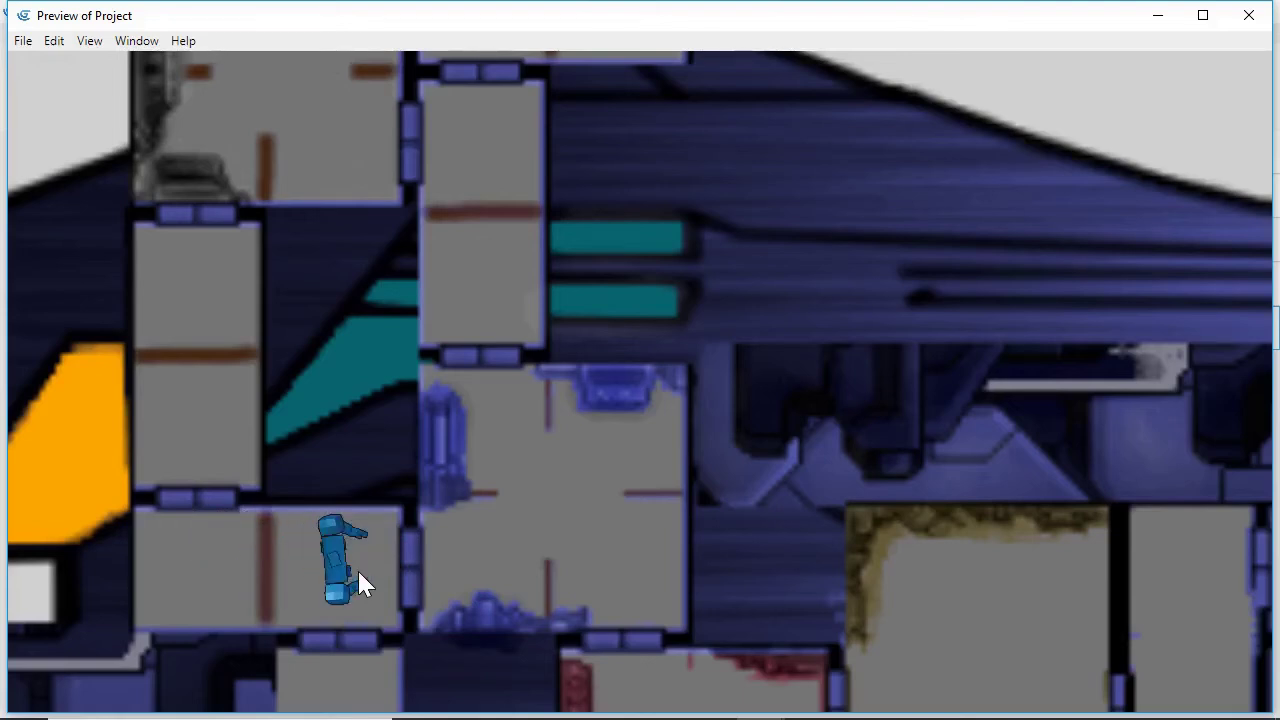
pyautogui.press('Left')
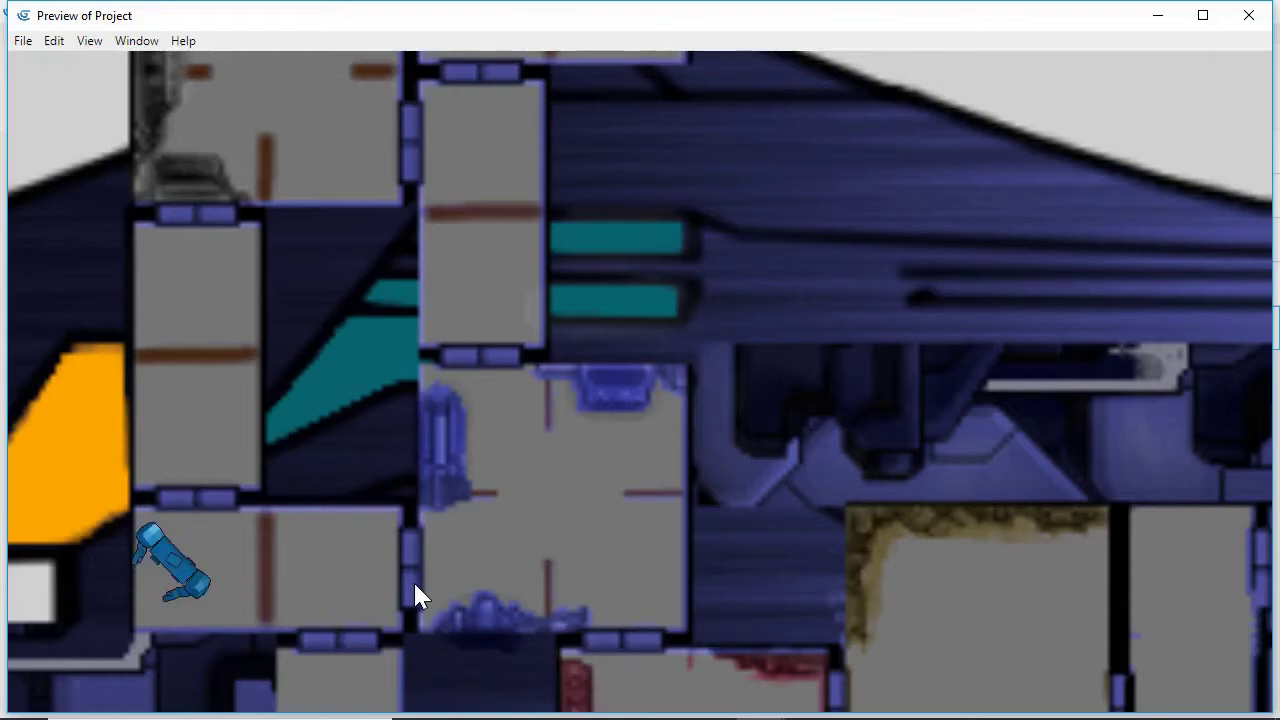
pyautogui.press('Right')
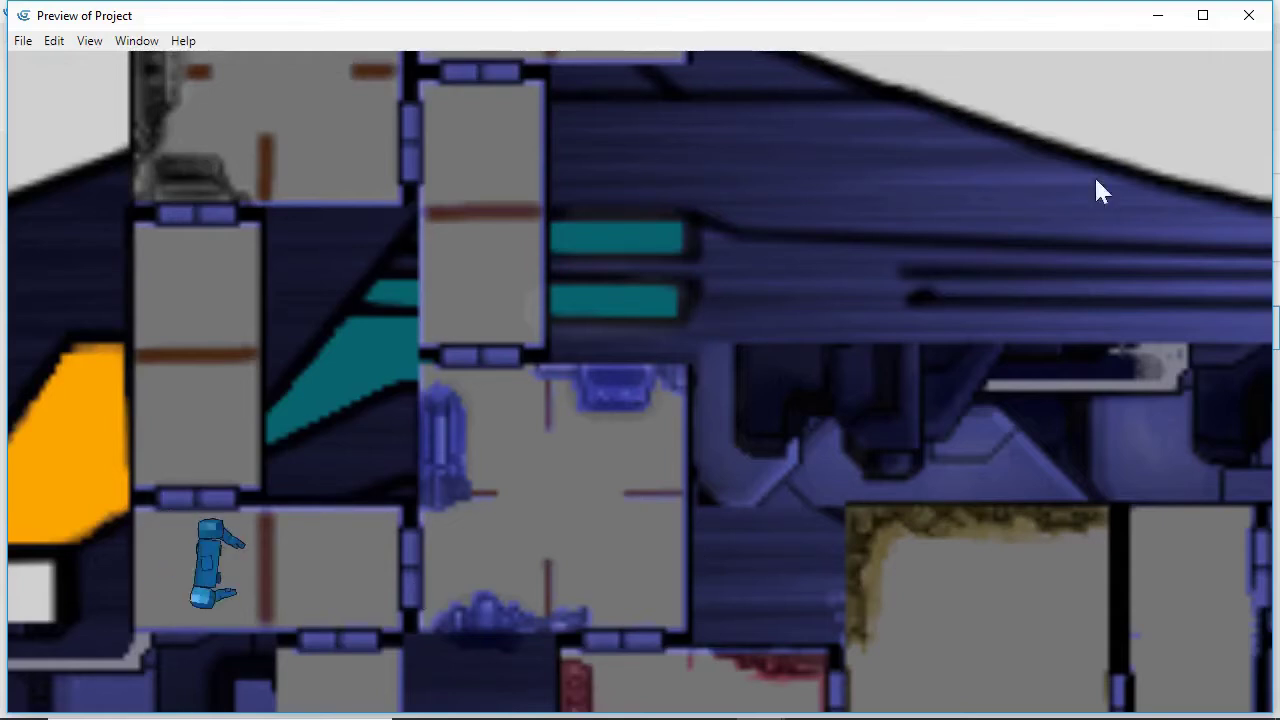
pyautogui.click(1250, 17)
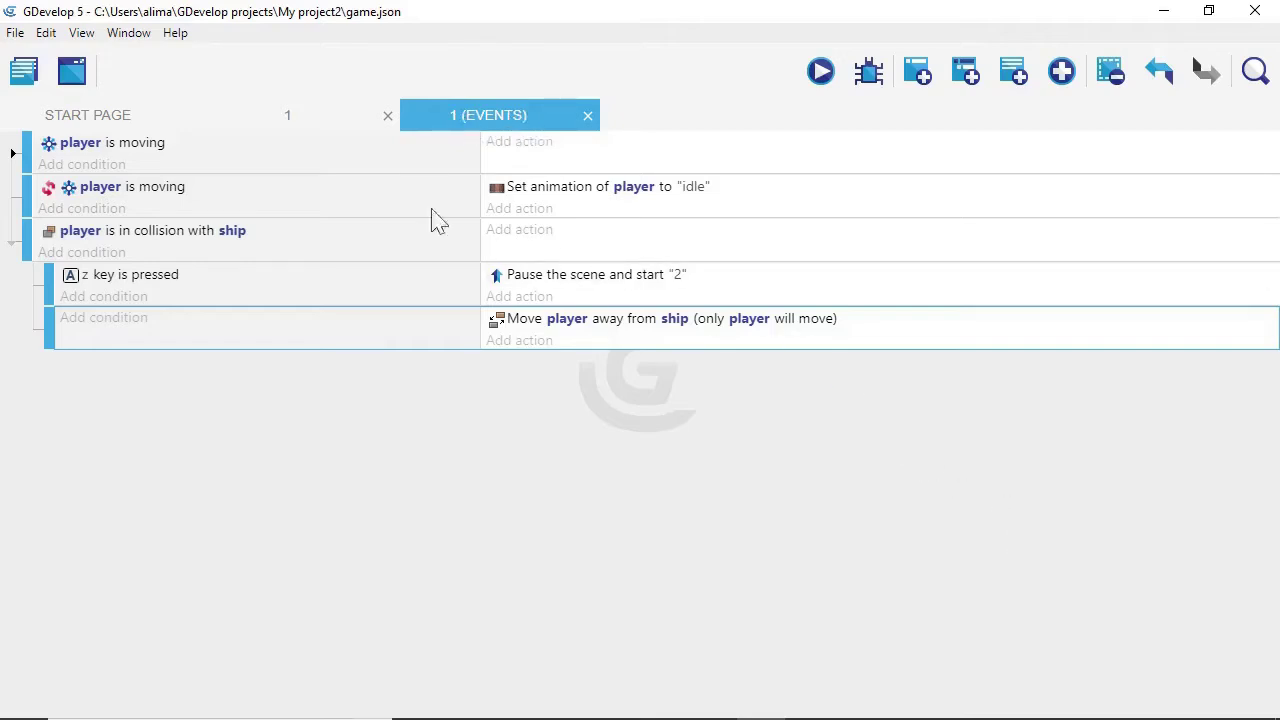
# Open scene 2 from the project's scenes and show its events sheet
pyautogui.click(306, 116)
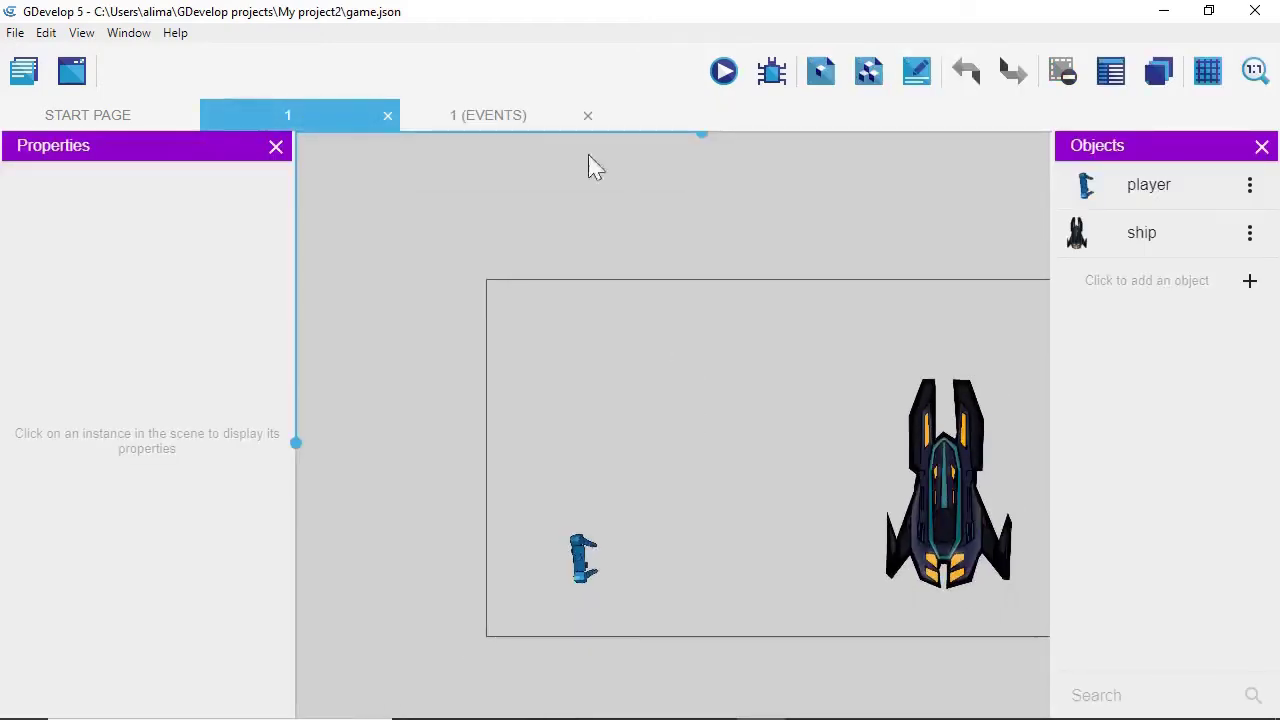
pyautogui.click(511, 115)
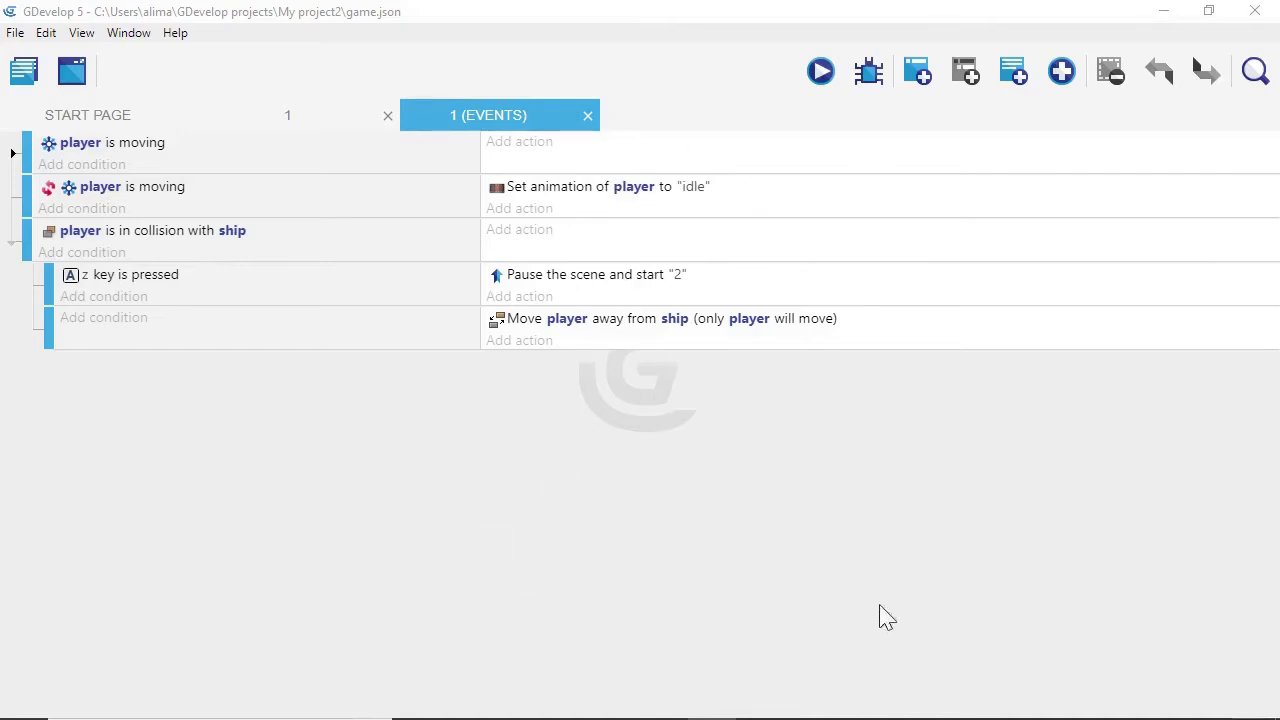
pyautogui.click(25, 80)
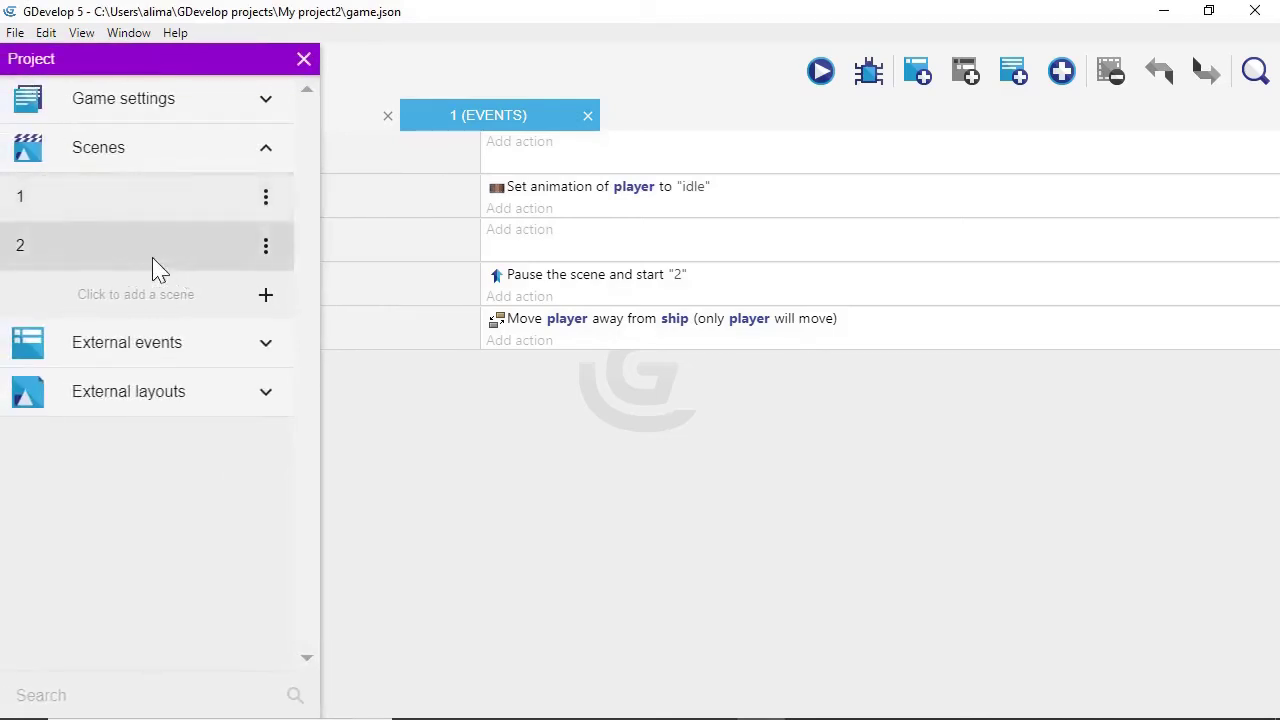
pyautogui.click(184, 245)
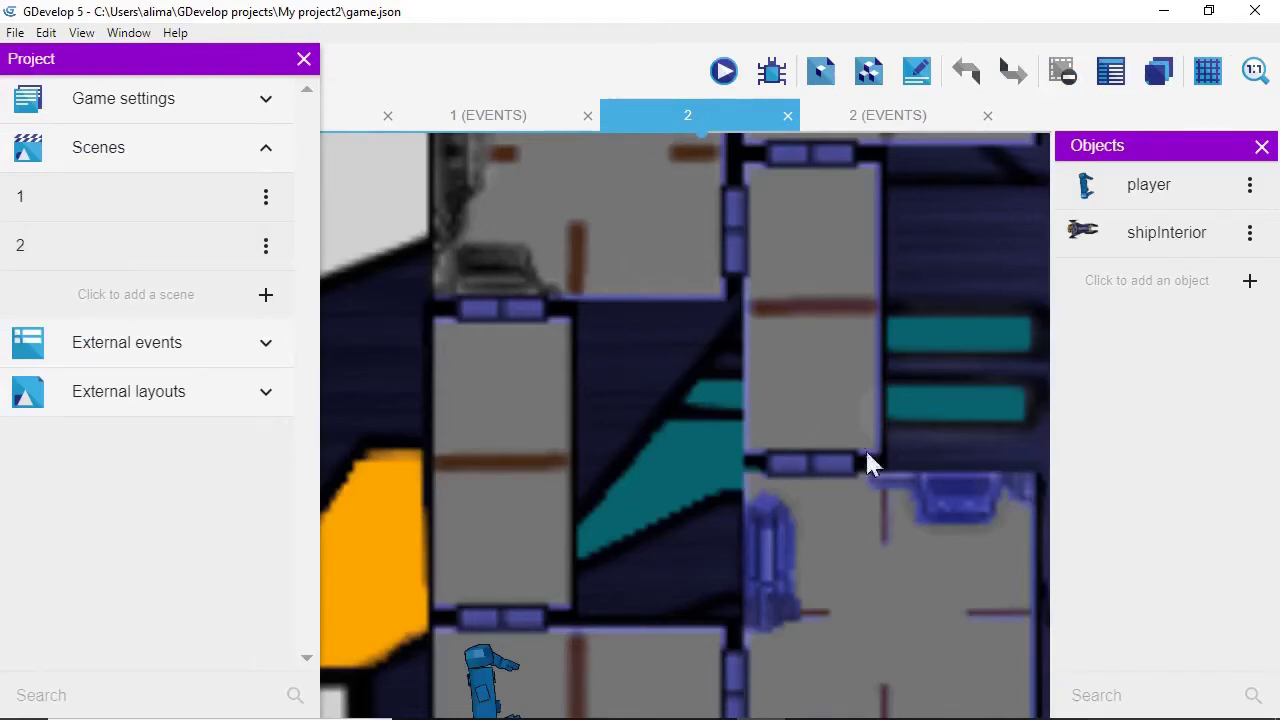
pyautogui.click(930, 116)
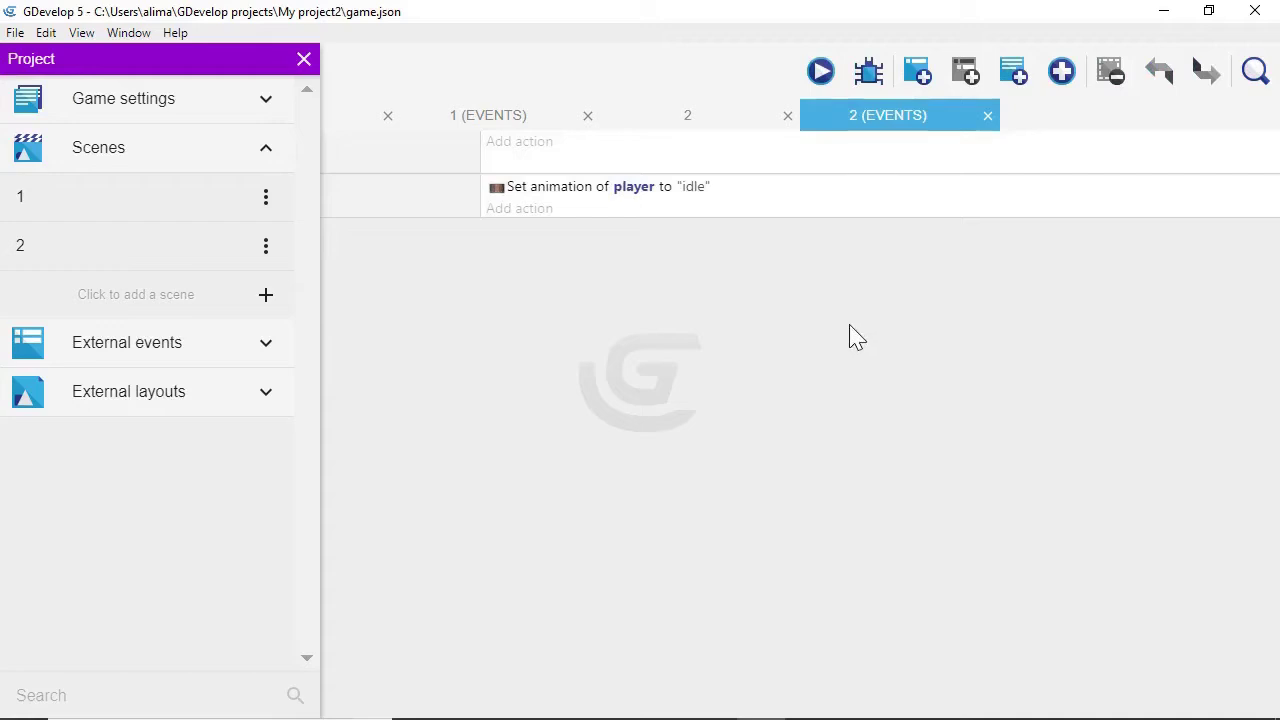
pyautogui.click(304, 60)
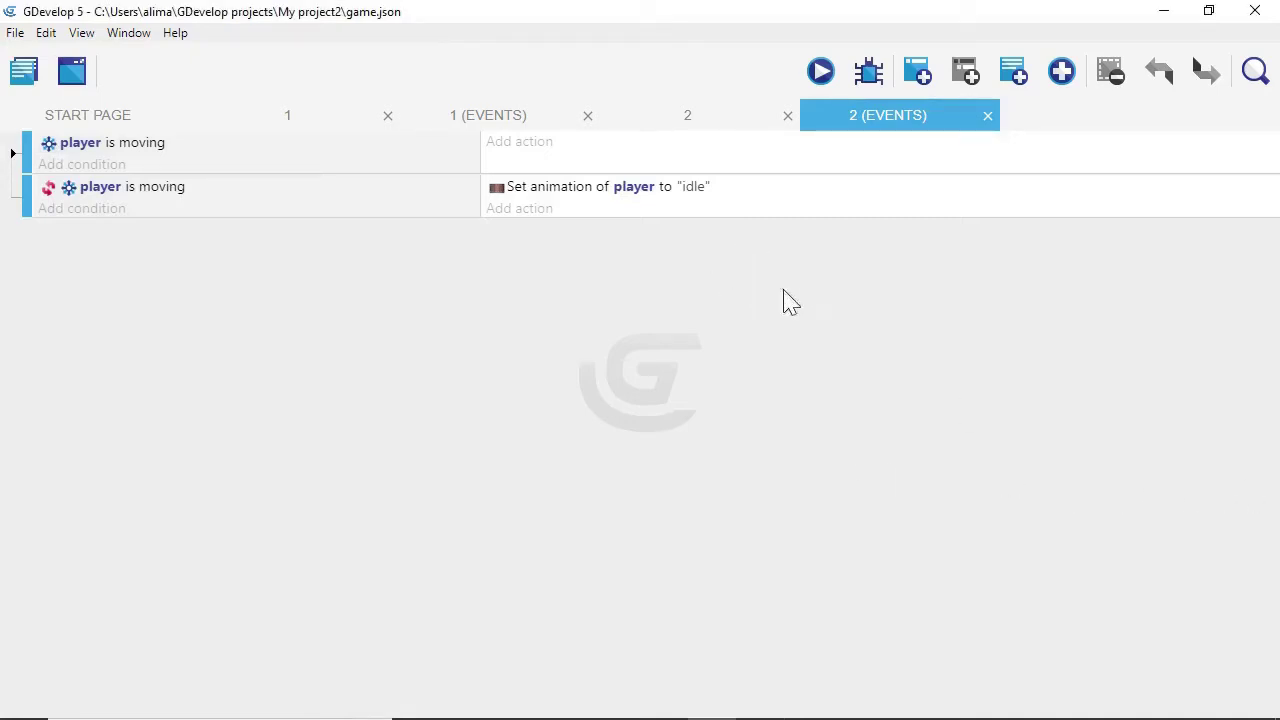
# Add a new empty event below the event that sets the player's animation to "idle"
pyautogui.click(812, 209)
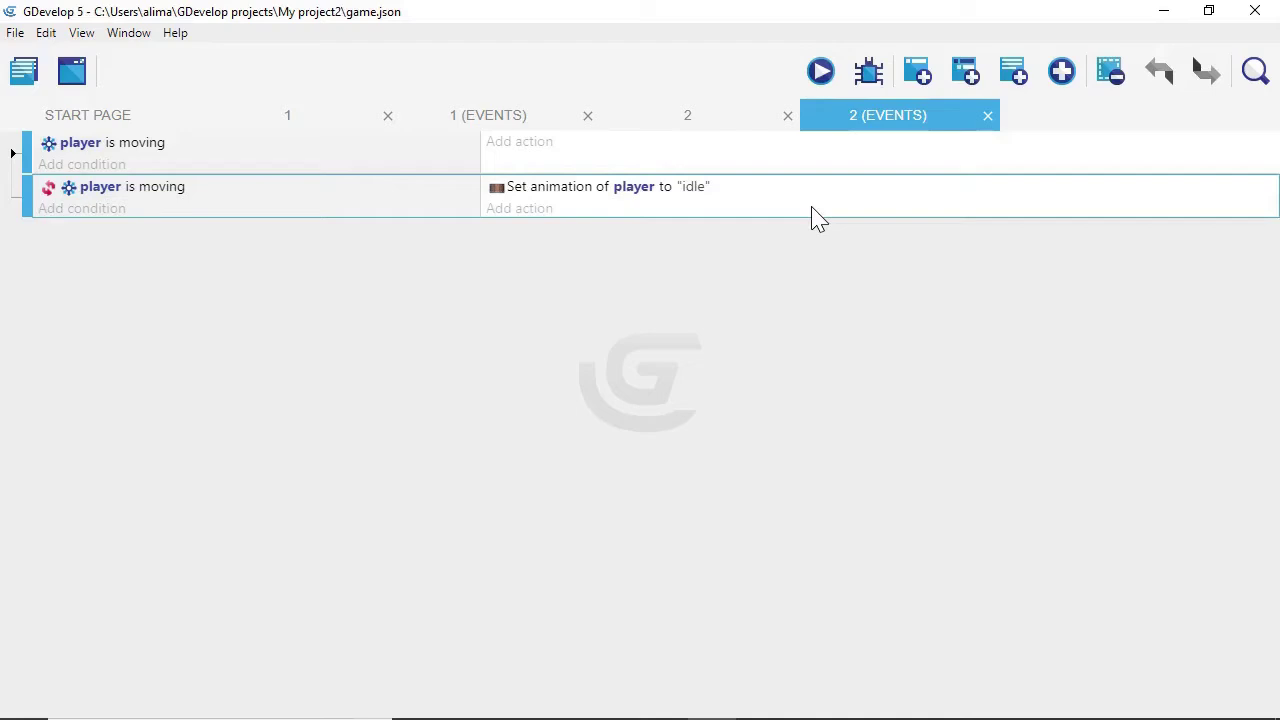
pyautogui.click(812, 192)
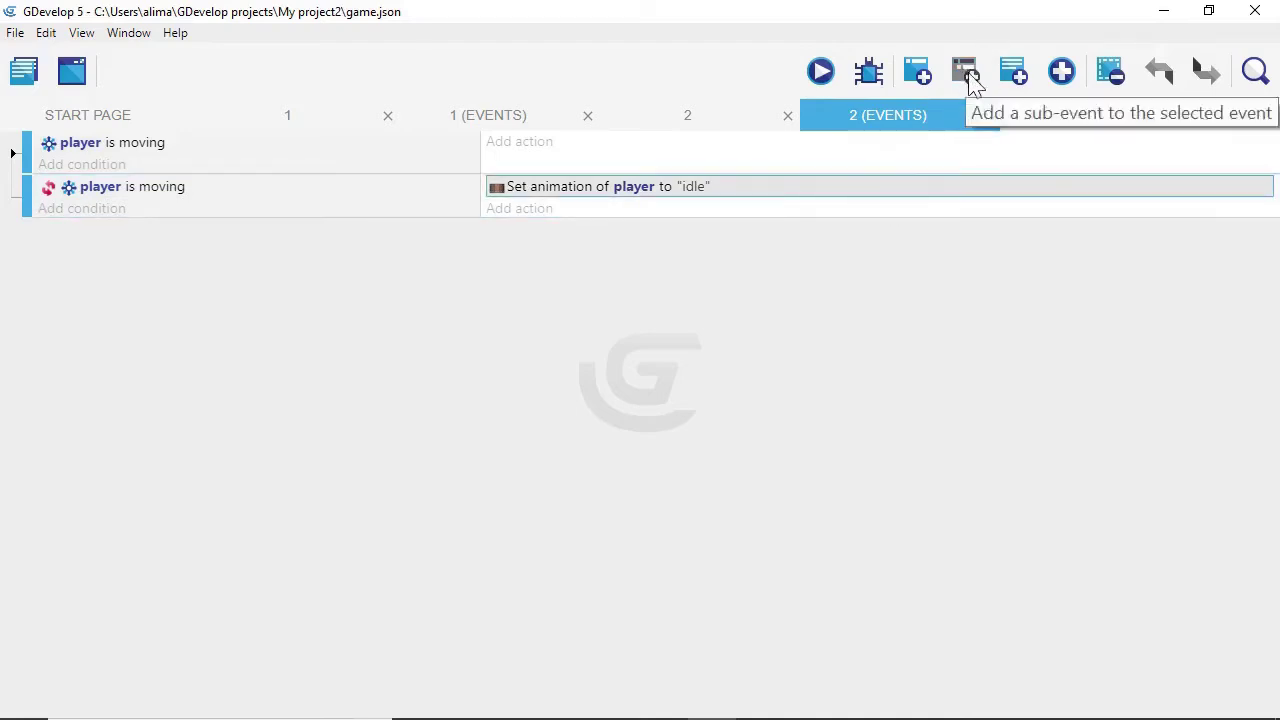
pyautogui.click(780, 210)
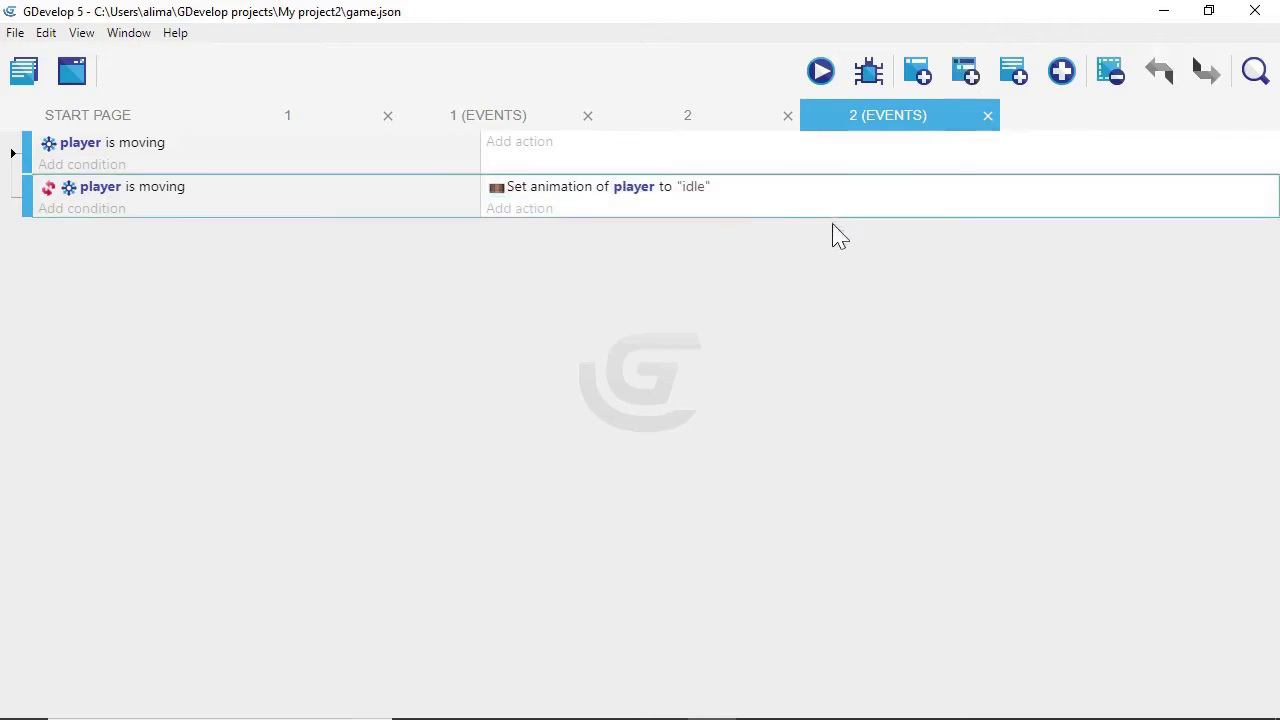
pyautogui.click(919, 76)
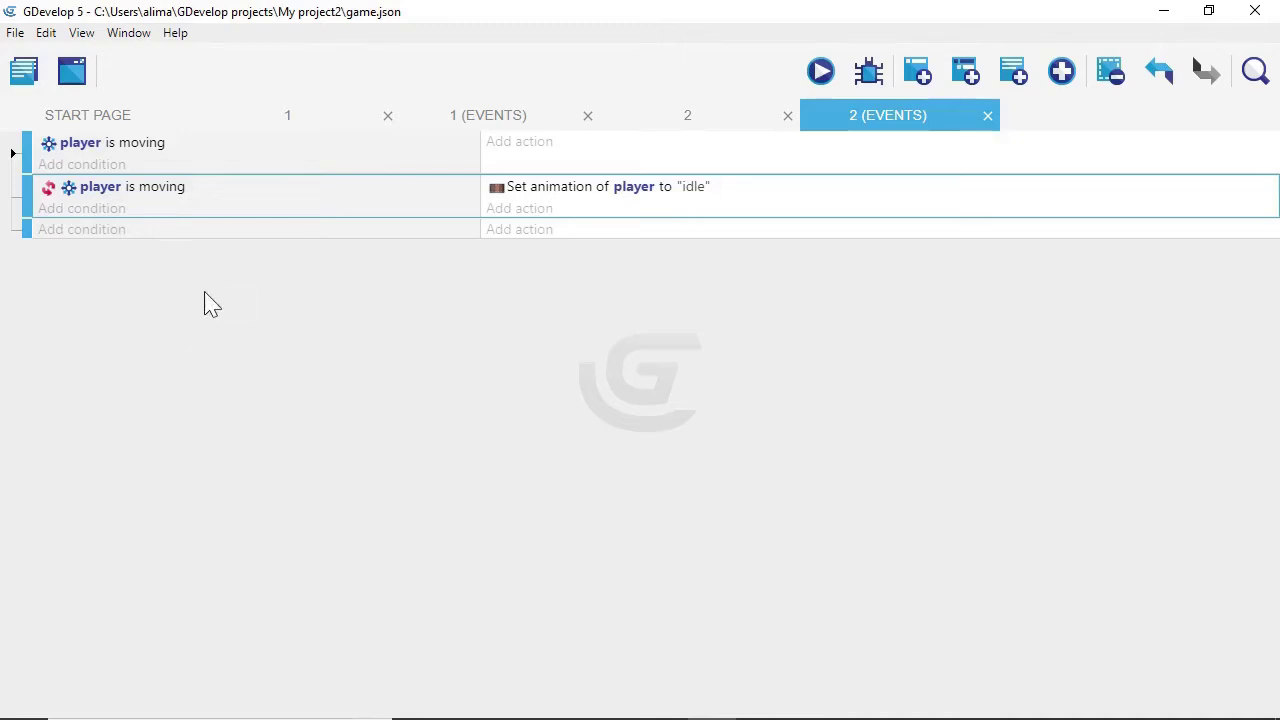
# Create a new Sprite object named "button" in scene 2
pyautogui.click(705, 125)
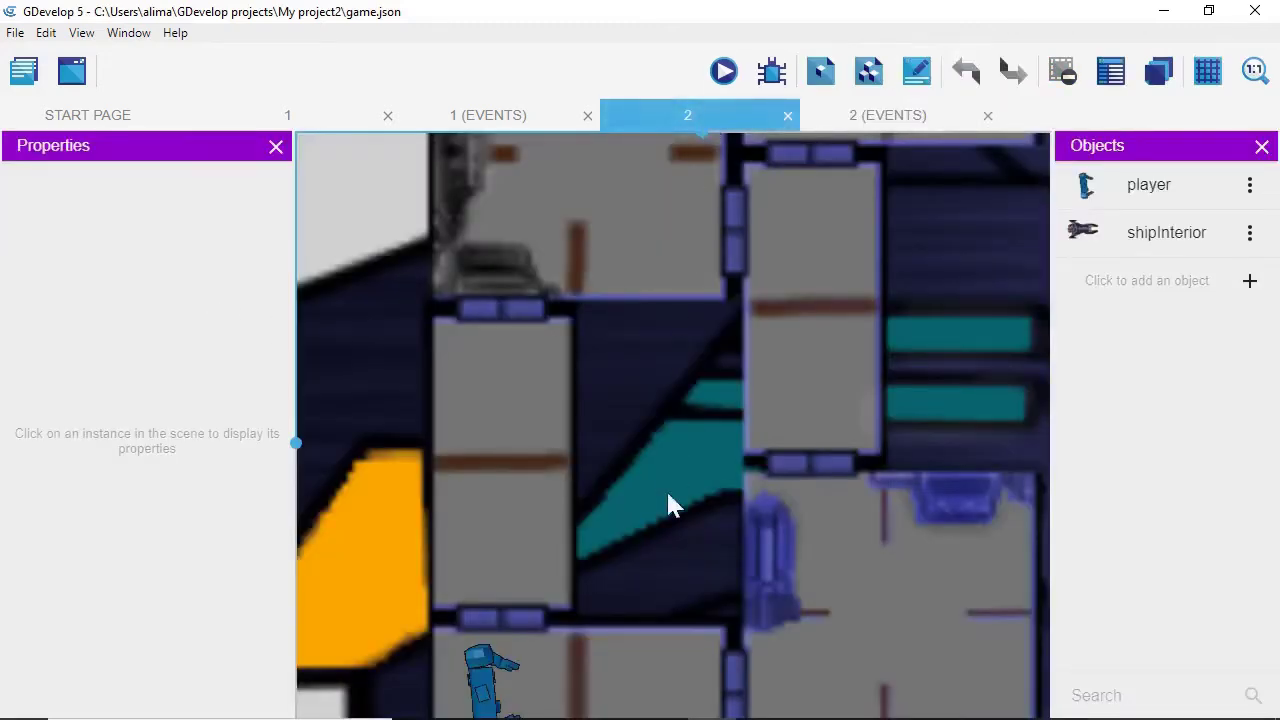
pyautogui.moveTo(683, 545); pyautogui.dragTo(791, 320, button='middle')
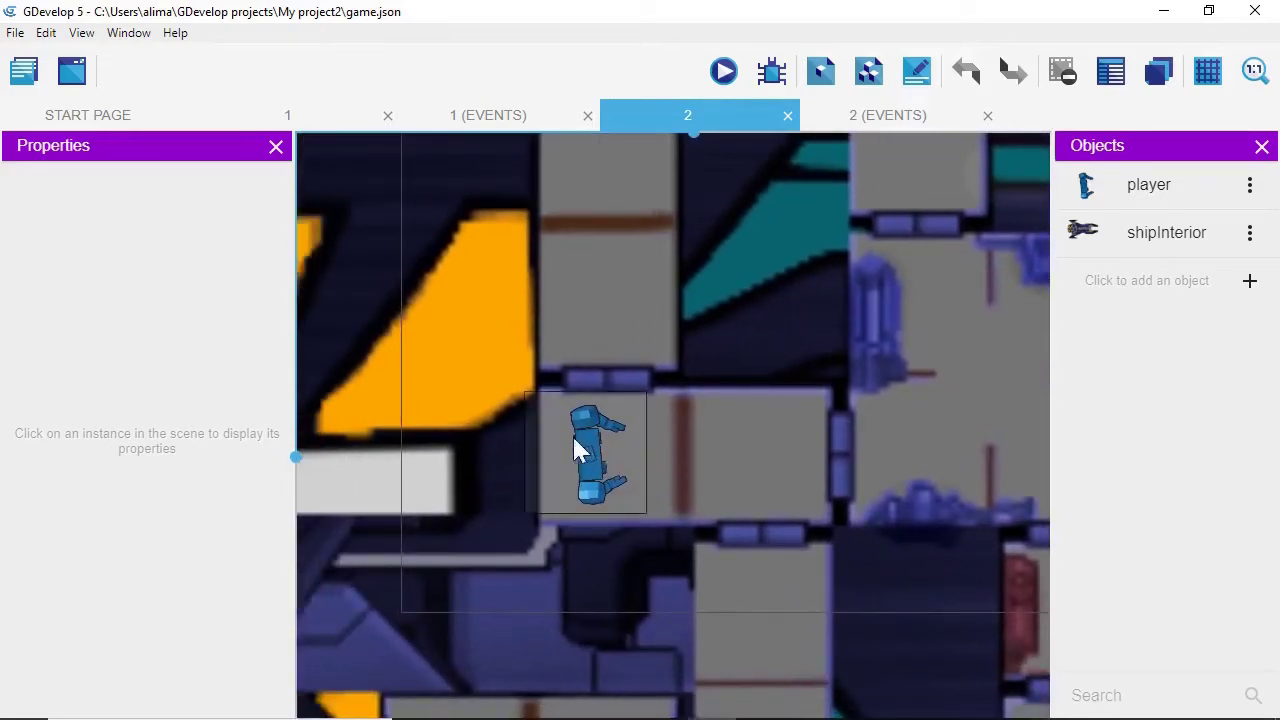
pyautogui.click(1248, 284)
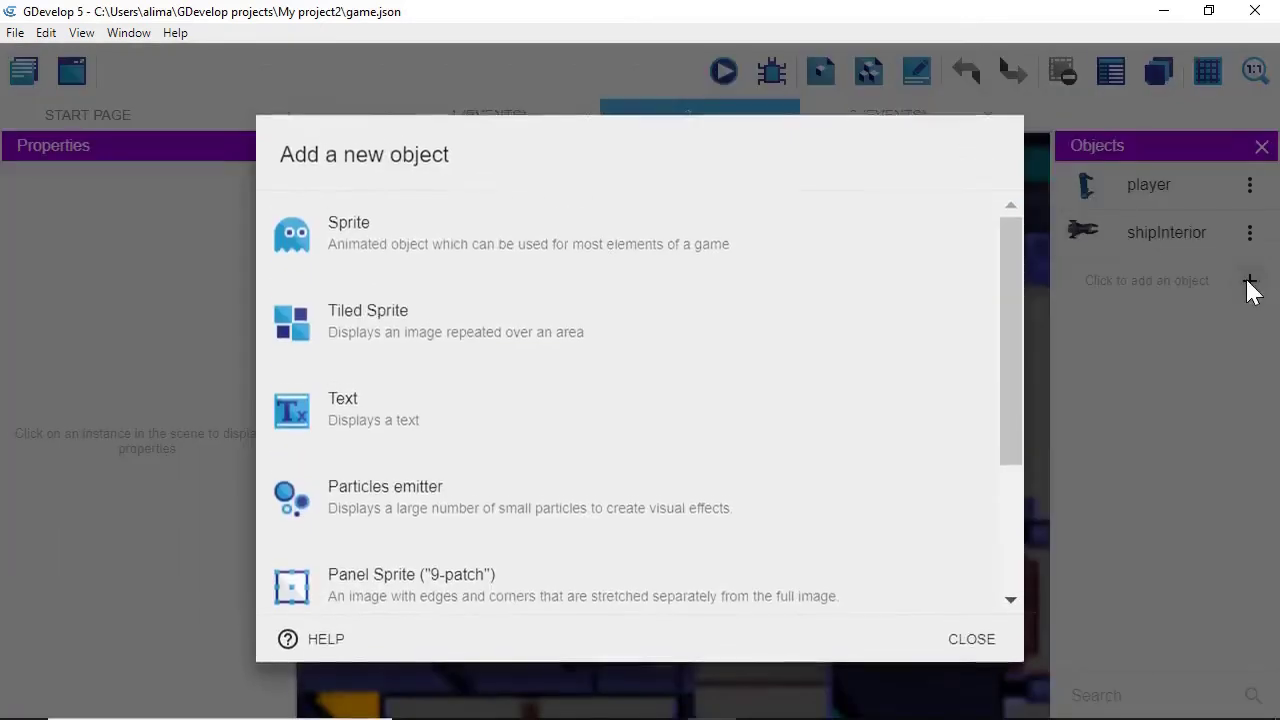
pyautogui.click(806, 250)
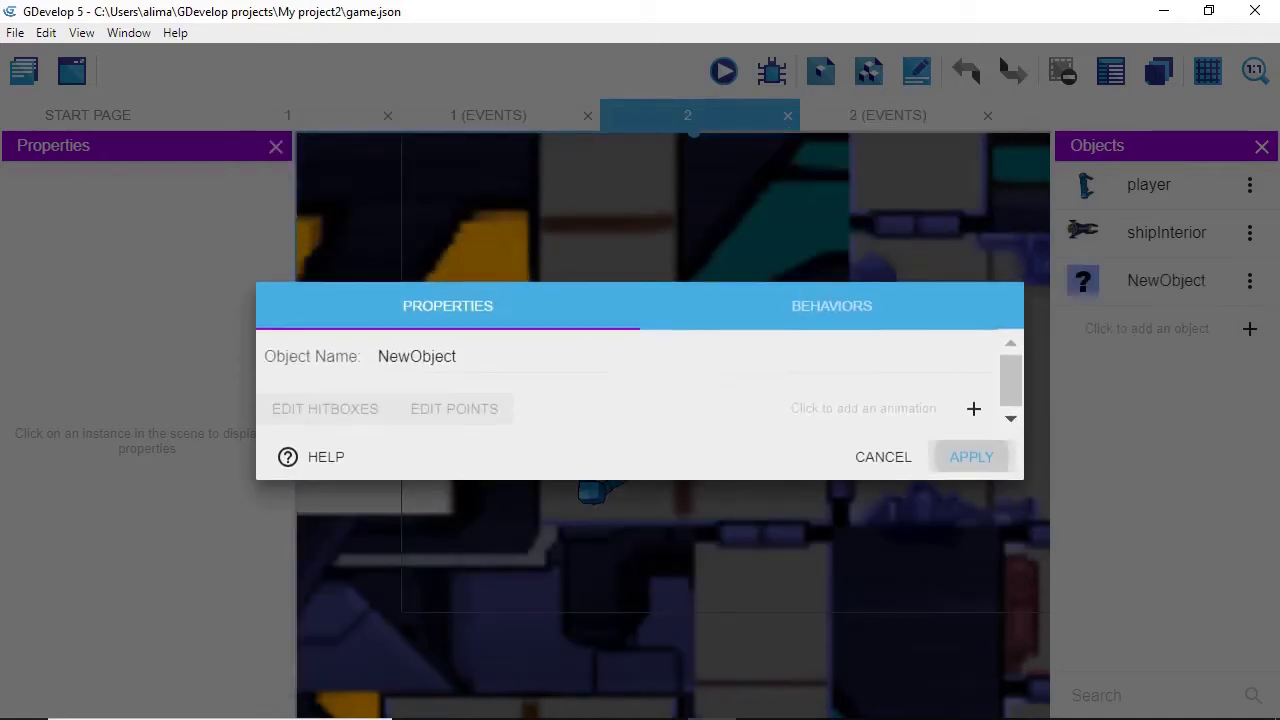
pyautogui.moveTo(458, 357); pyautogui.dragTo(349, 350)
pyautogui.write('b')
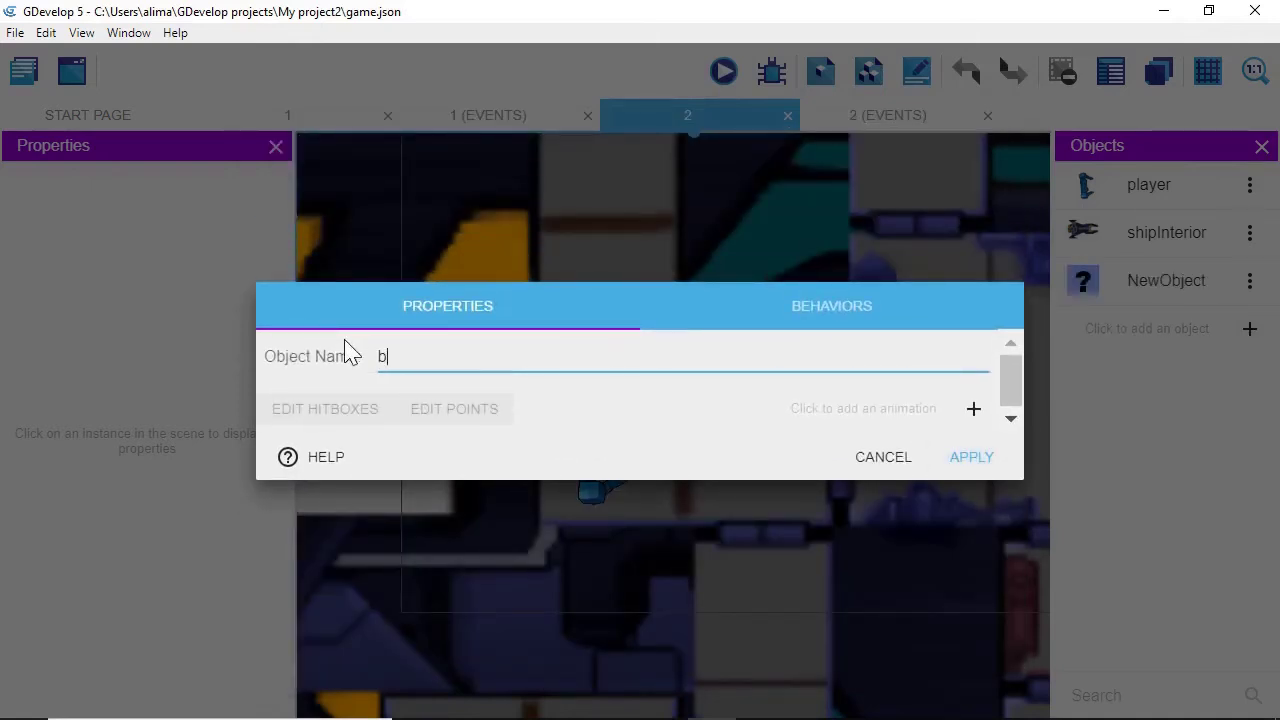
pyautogui.write('utton')
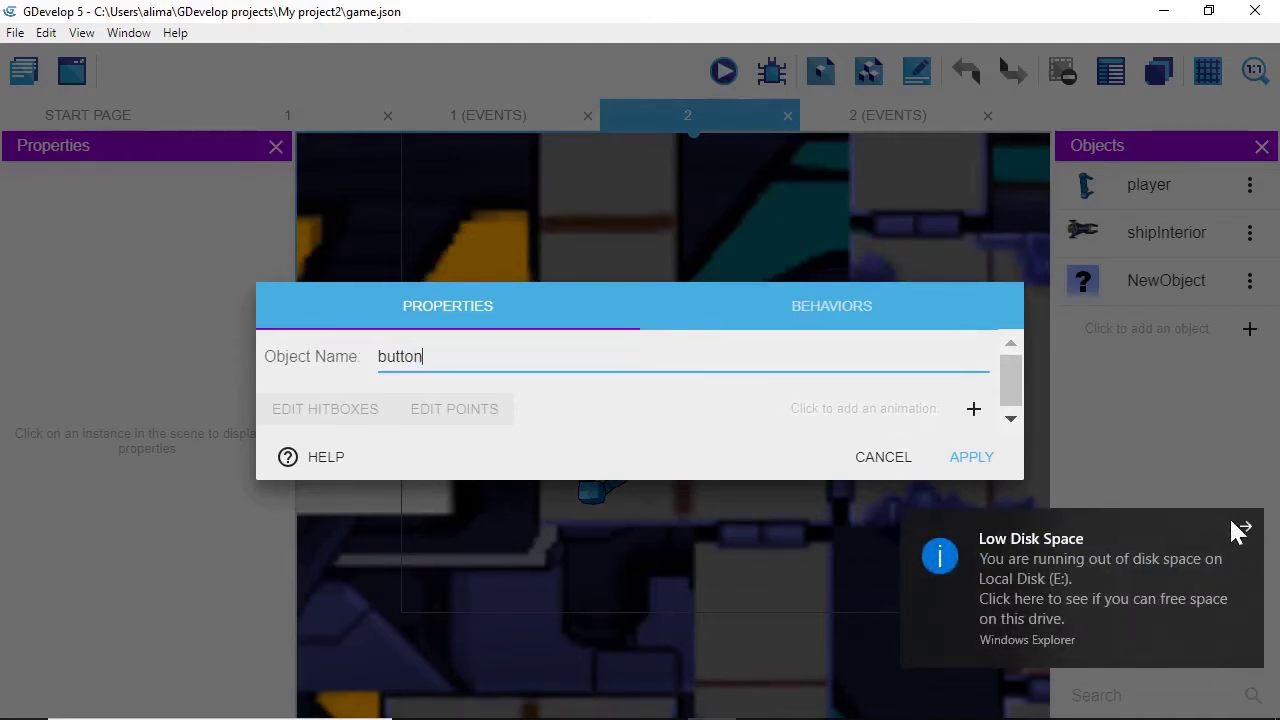
pyautogui.click(1242, 528)
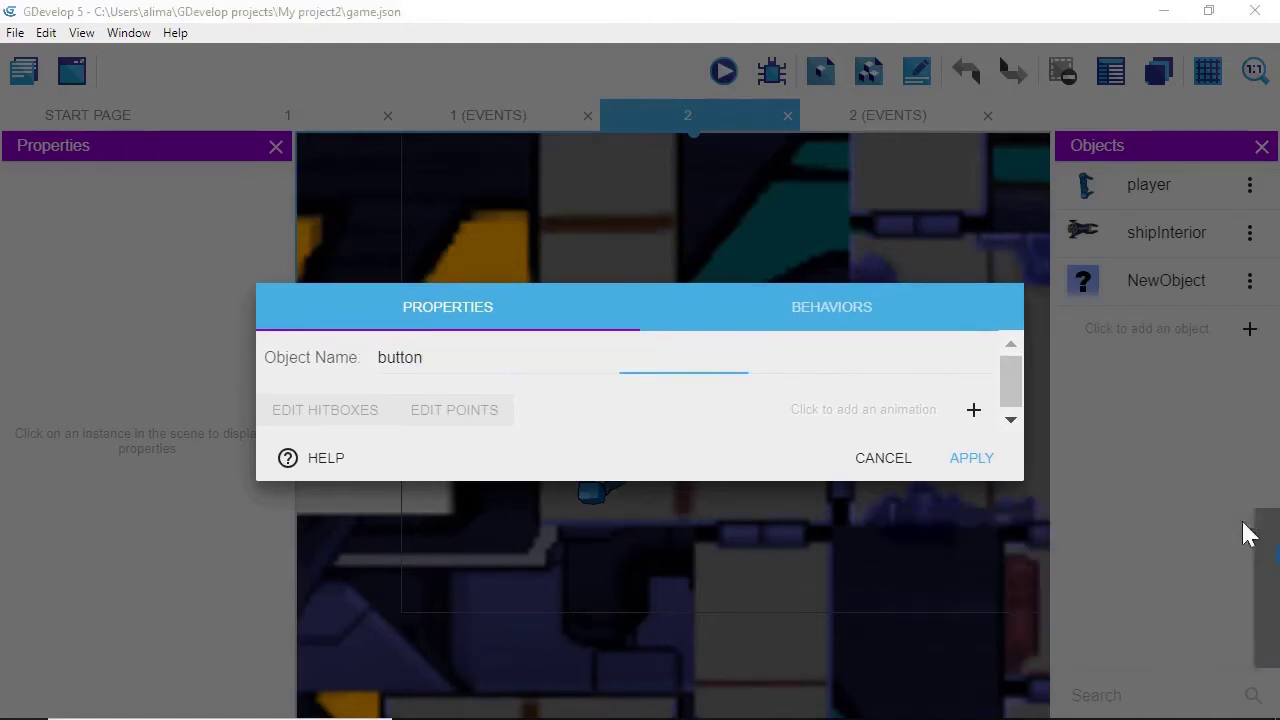
# Add an animation to the button object and fill its frame with blue #0f2ecc in the Piskel editor
pyautogui.click(975, 413)
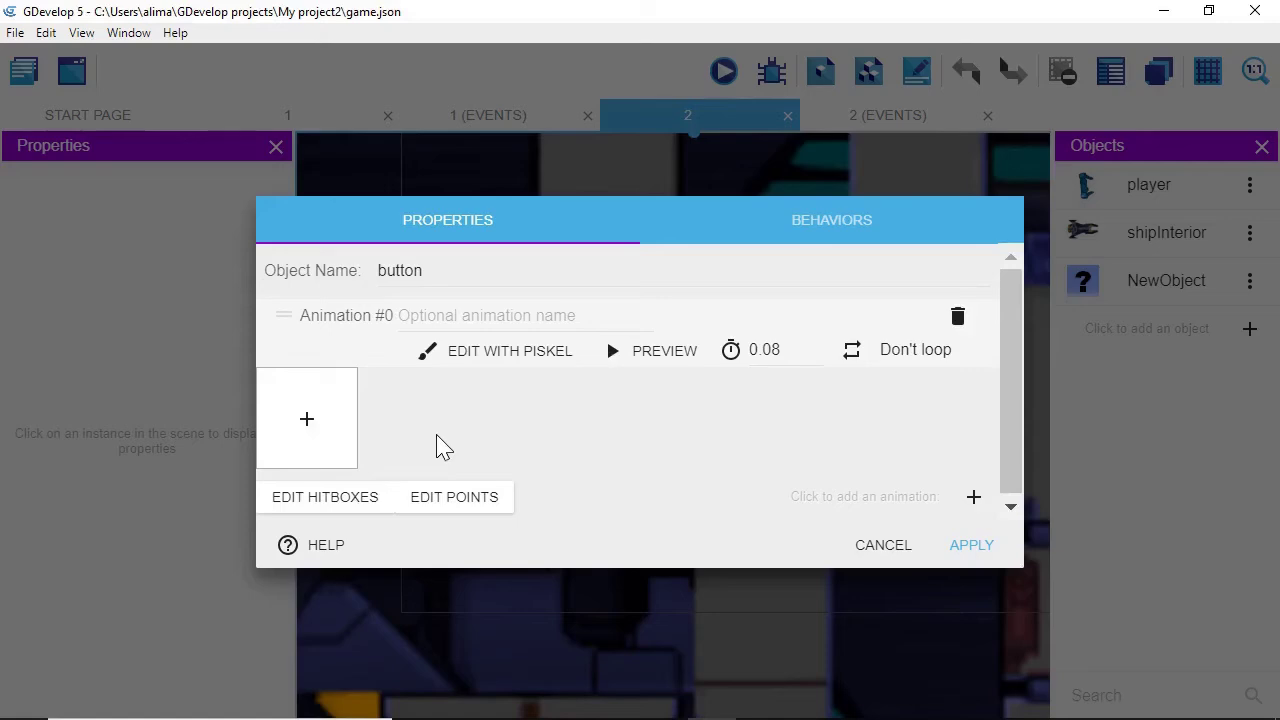
pyautogui.click(468, 352)
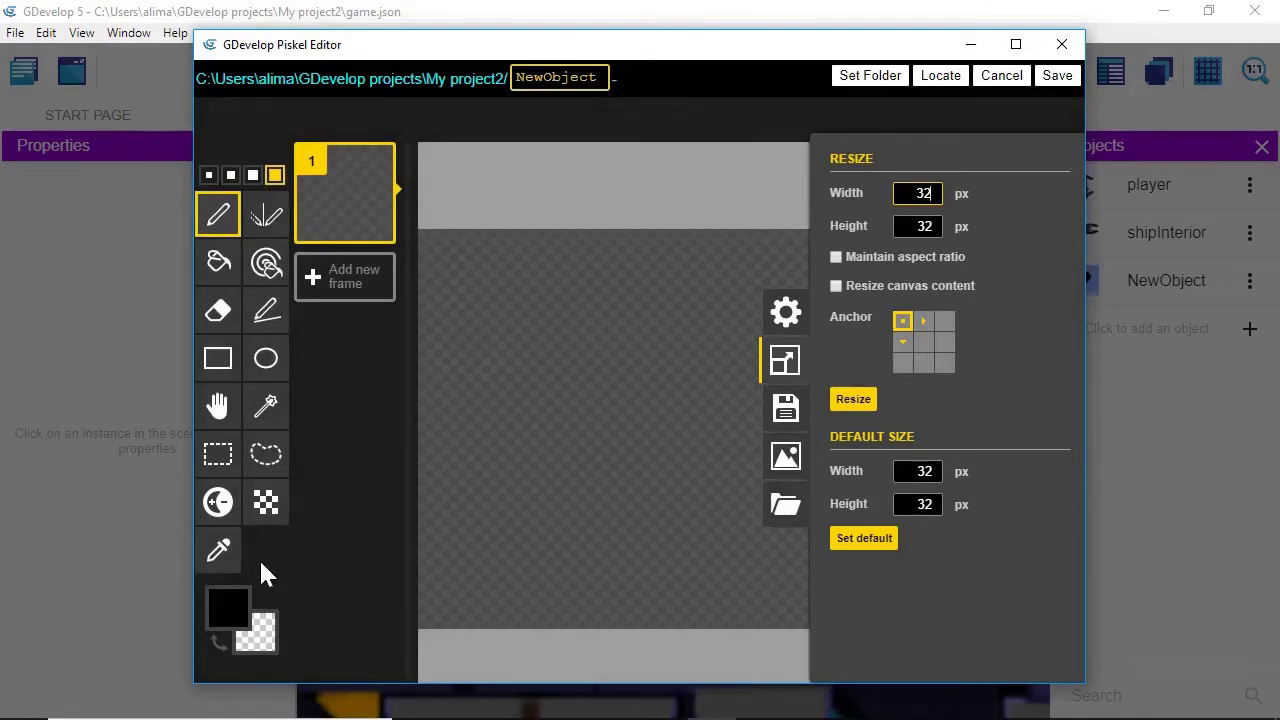
pyautogui.click(231, 610)
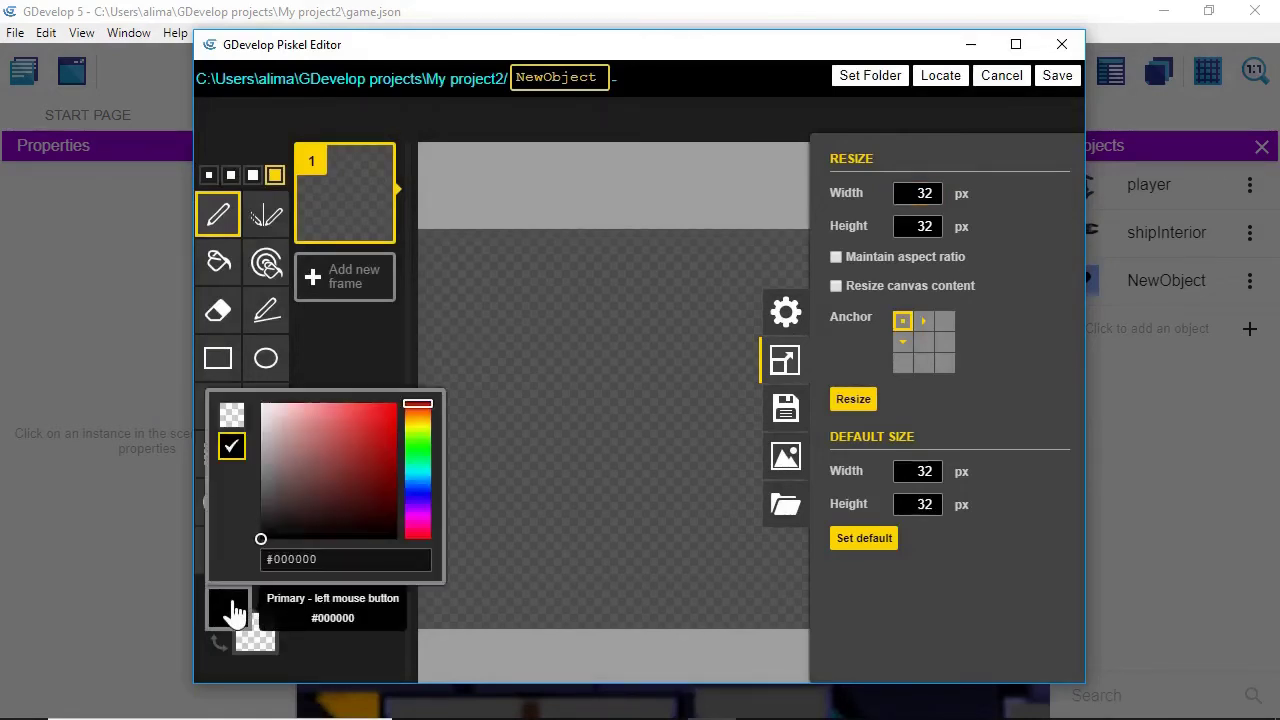
pyautogui.click(417, 490)
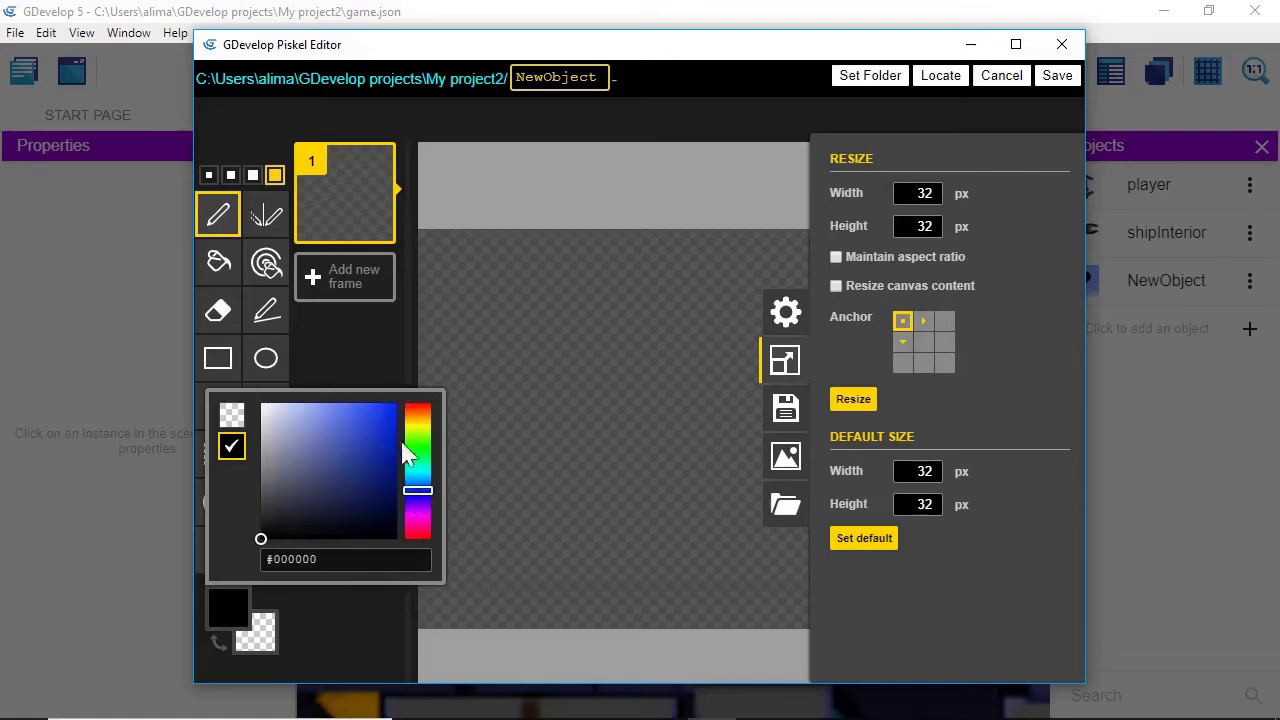
pyautogui.click(386, 431)
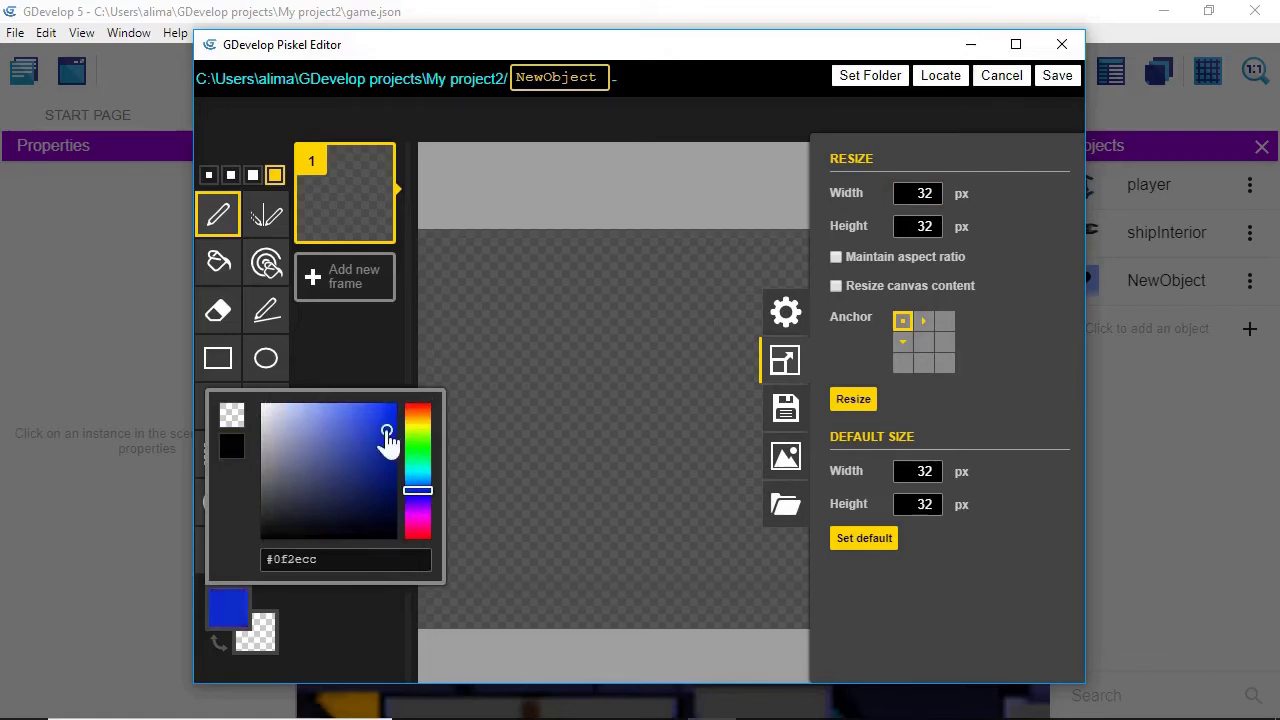
pyautogui.click(219, 263)
pyautogui.click(587, 392)
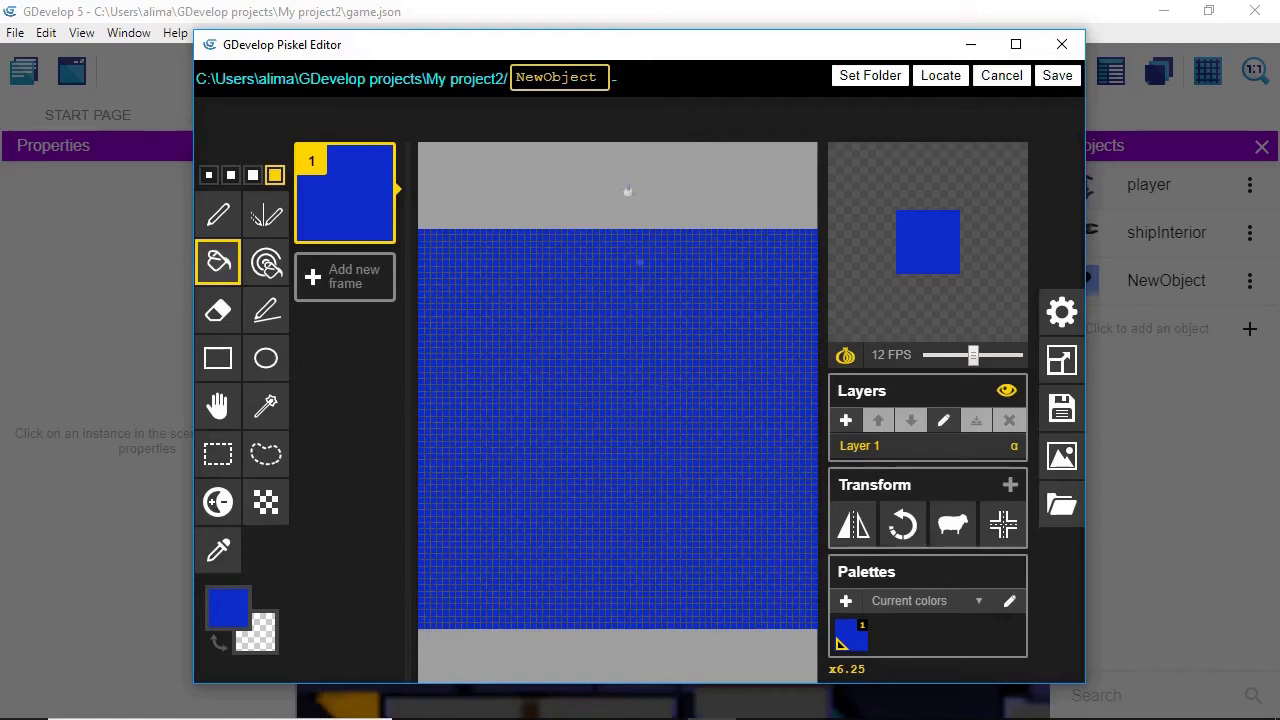
# Save the blue image under the name "button" and apply the changes to the object
pyautogui.click(597, 77)
pyautogui.moveTo(599, 77); pyautogui.dragTo(484, 70)
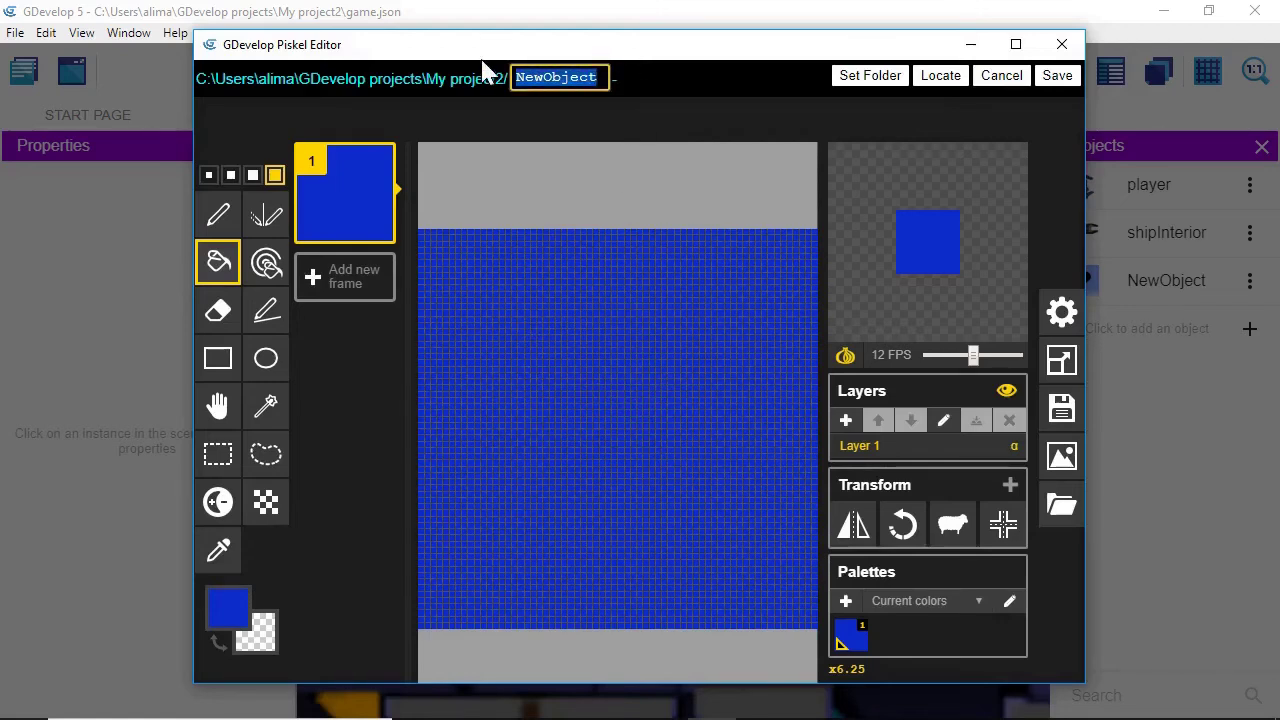
pyautogui.write('bu')
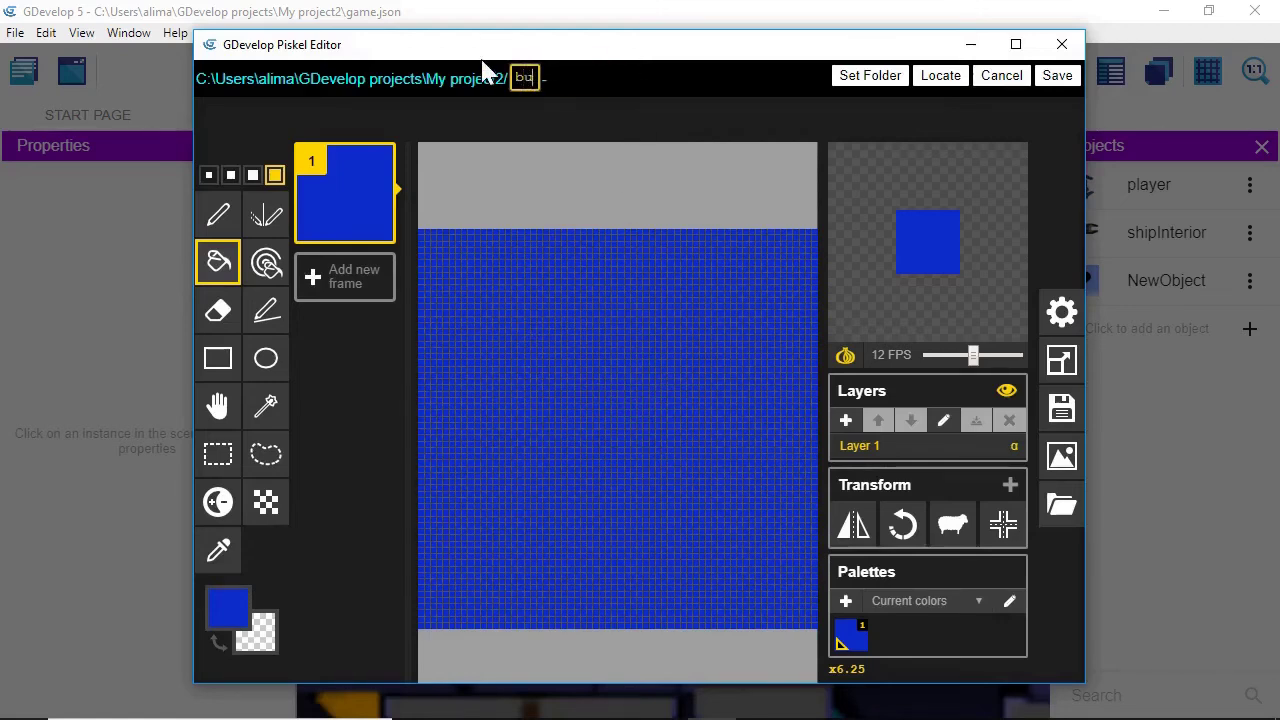
pyautogui.write('tton')
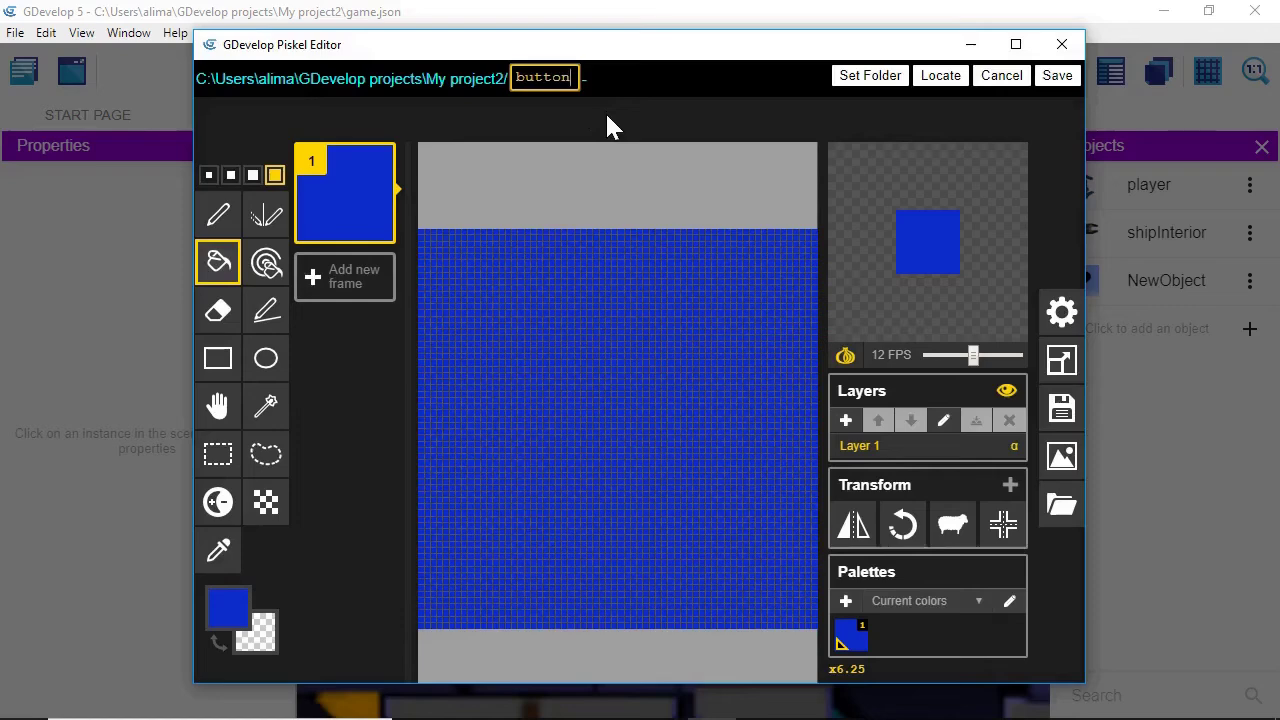
pyautogui.click(1052, 76)
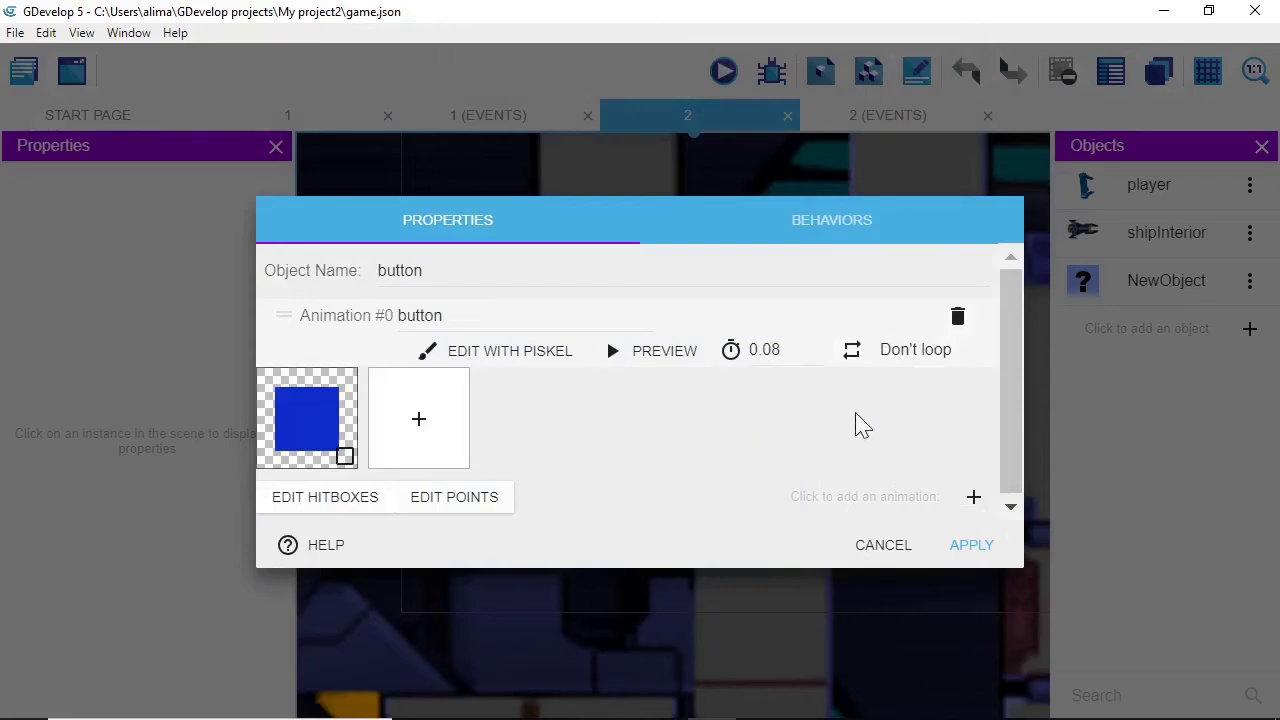
pyautogui.click(968, 548)
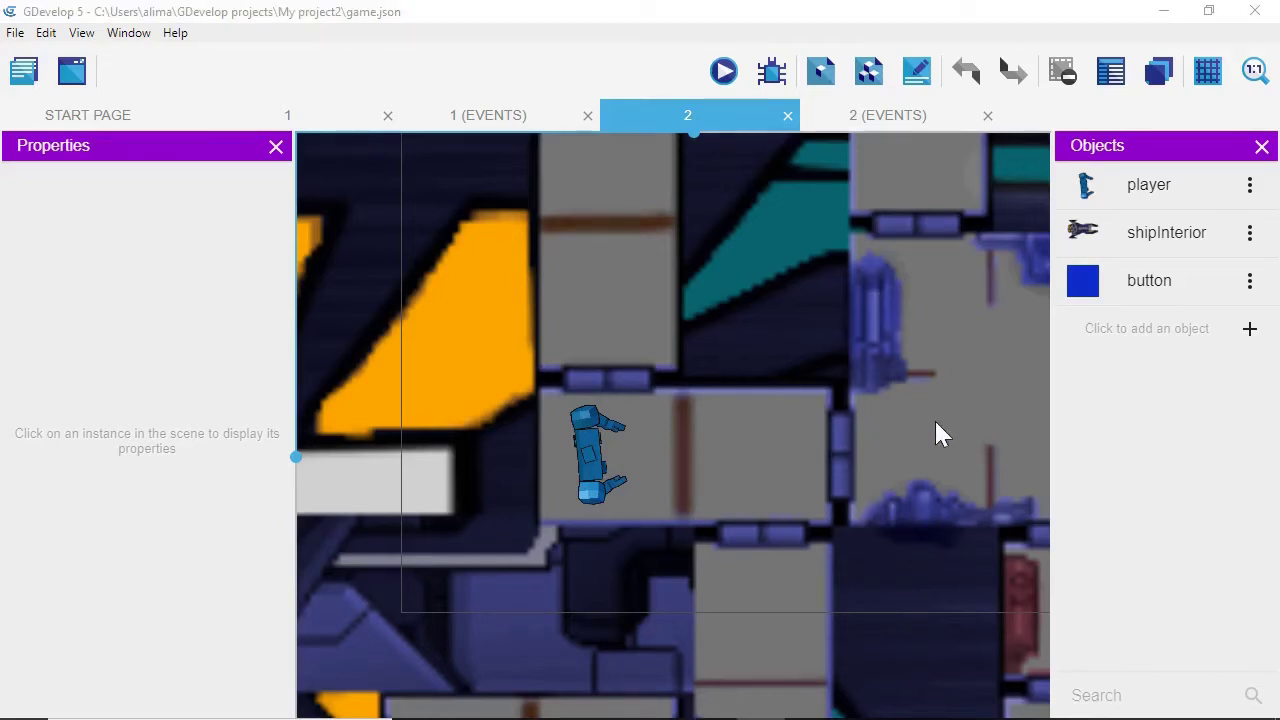
# Place a button instance about 64 by 100 in size at the corridor end behind the player, near X 84, Y 509
pyautogui.moveTo(1086, 291); pyautogui.dragTo(521, 514)
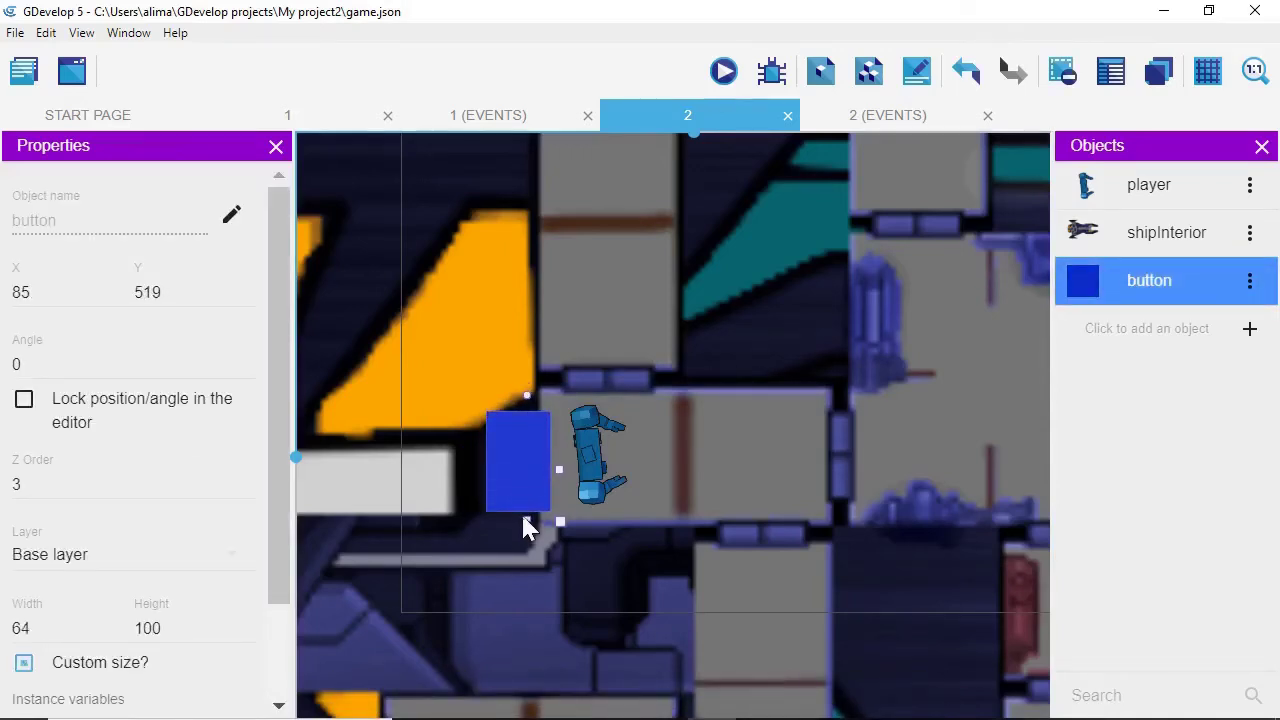
pyautogui.moveTo(522, 456); pyautogui.dragTo(519, 450)
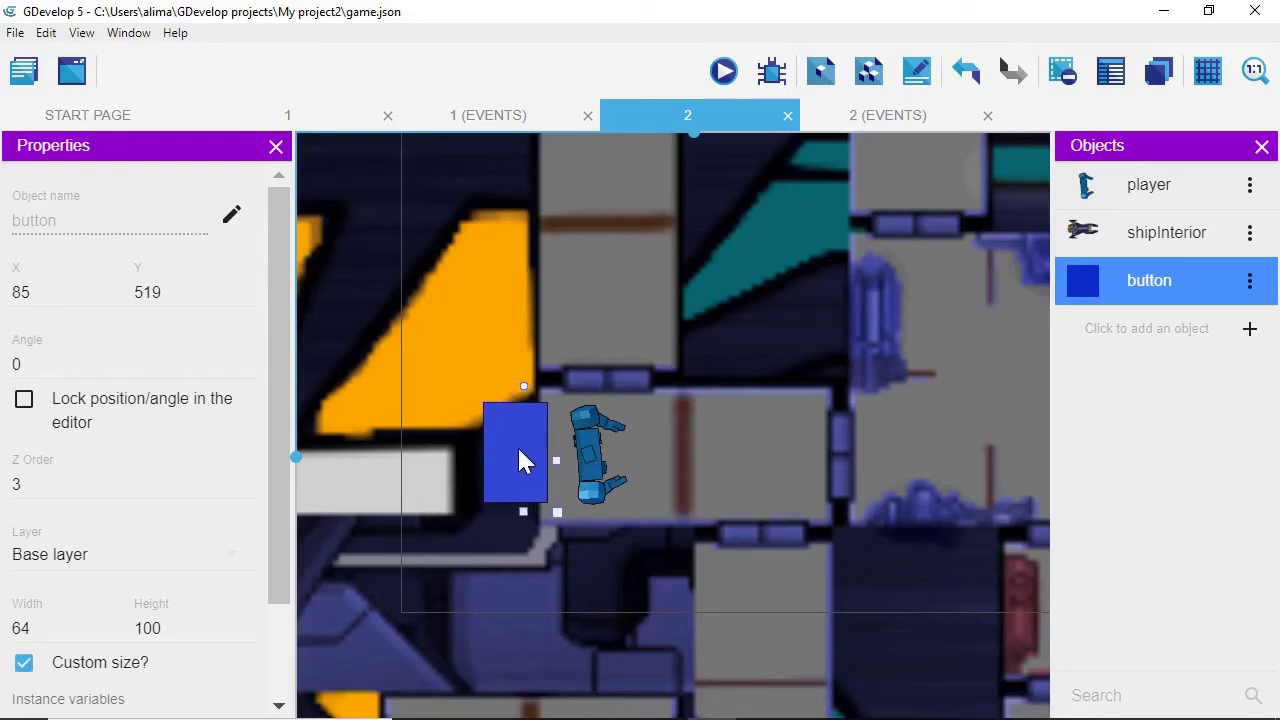
pyautogui.moveTo(520, 460); pyautogui.dragTo(522, 459)
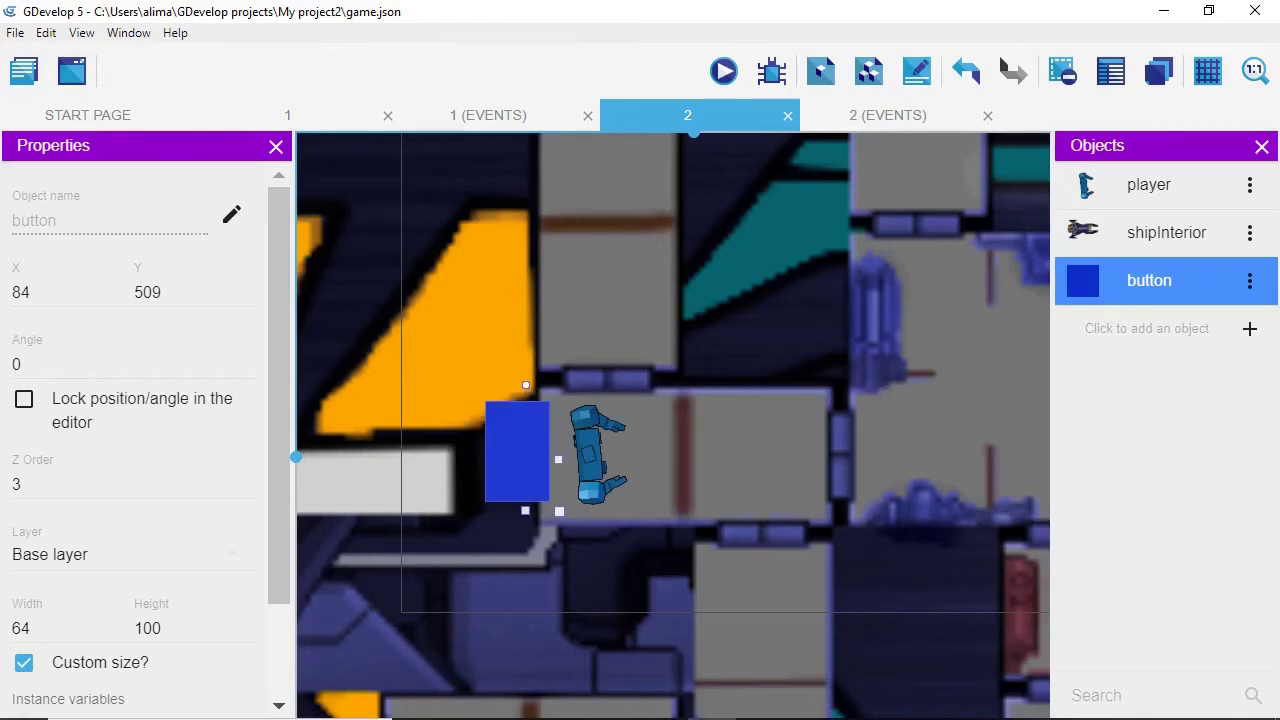
# Add a Collision condition between player and button to the empty event in scene 2's events sheet
pyautogui.click(23, 70)
pyautogui.click(511, 120)
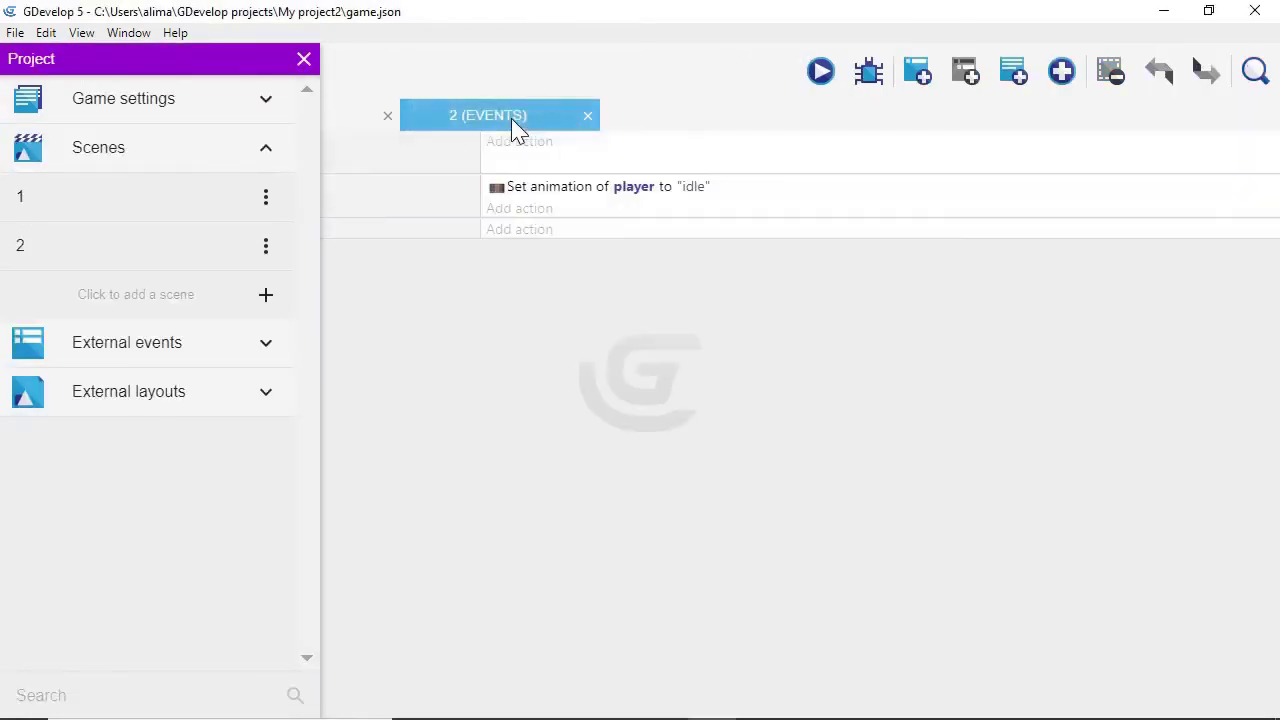
pyautogui.click(304, 60)
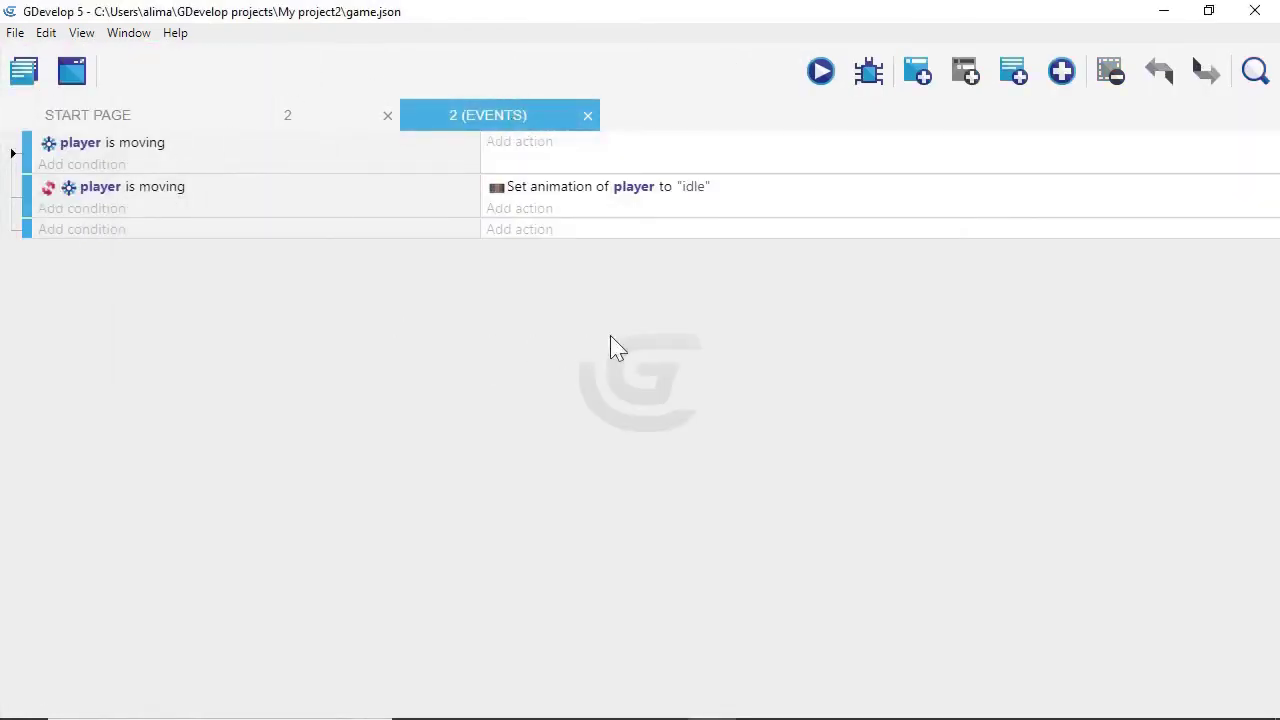
pyautogui.click(97, 238)
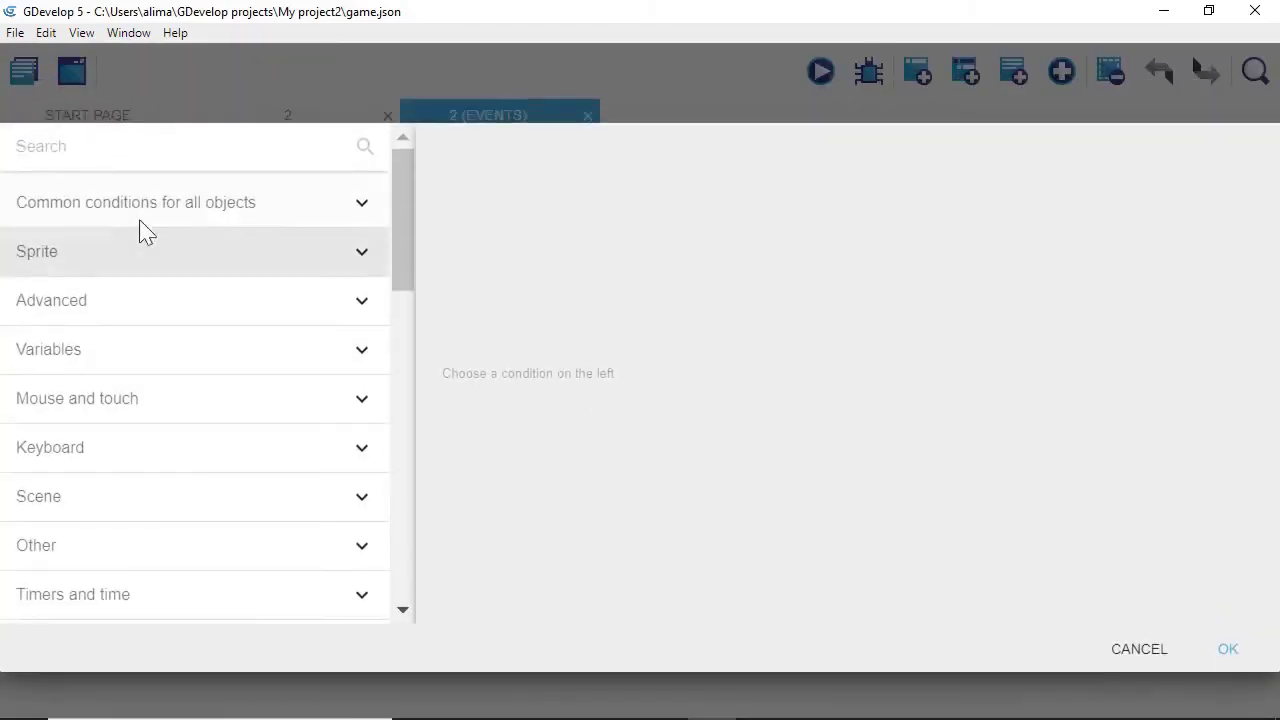
pyautogui.click(280, 206)
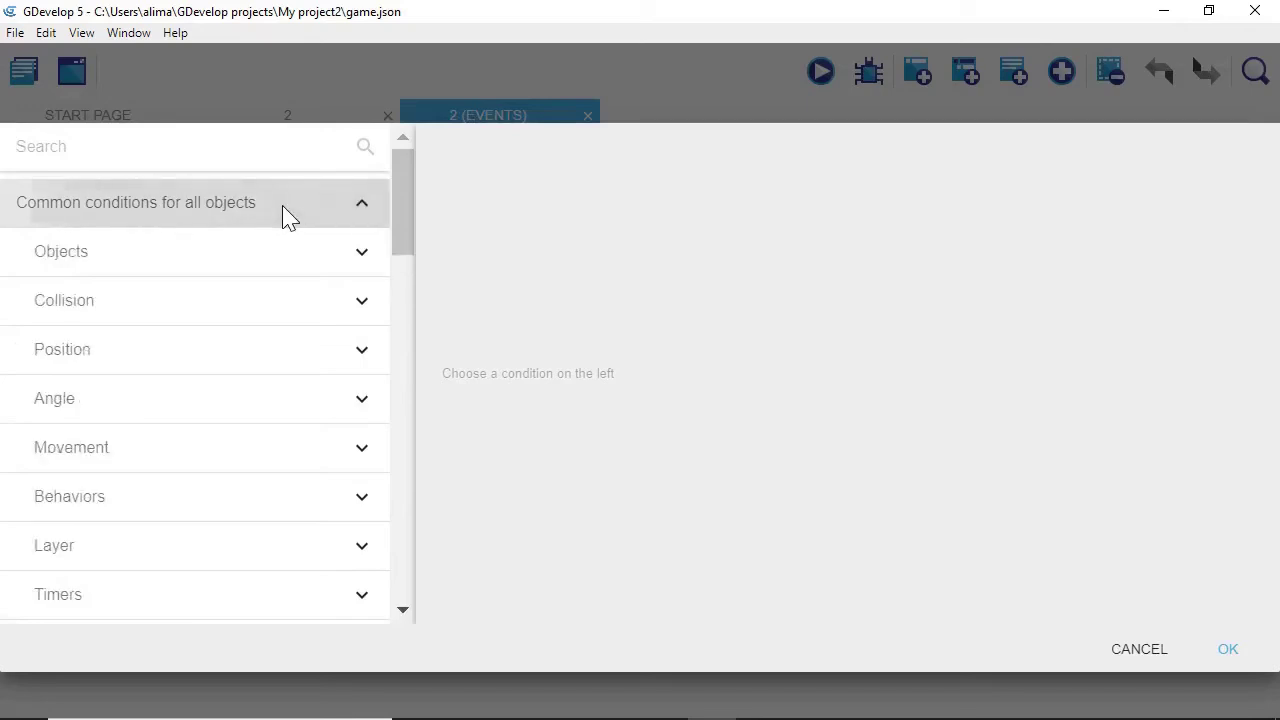
pyautogui.click(251, 306)
pyautogui.click(251, 351)
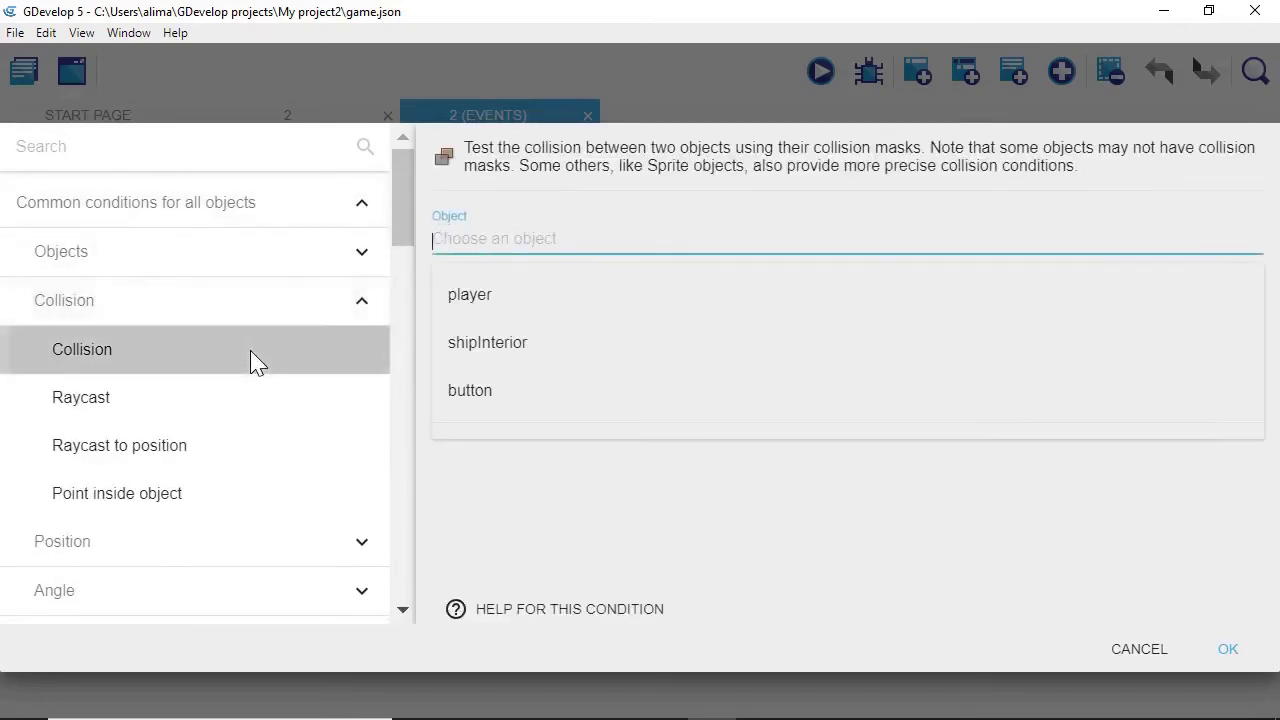
pyautogui.click(578, 296)
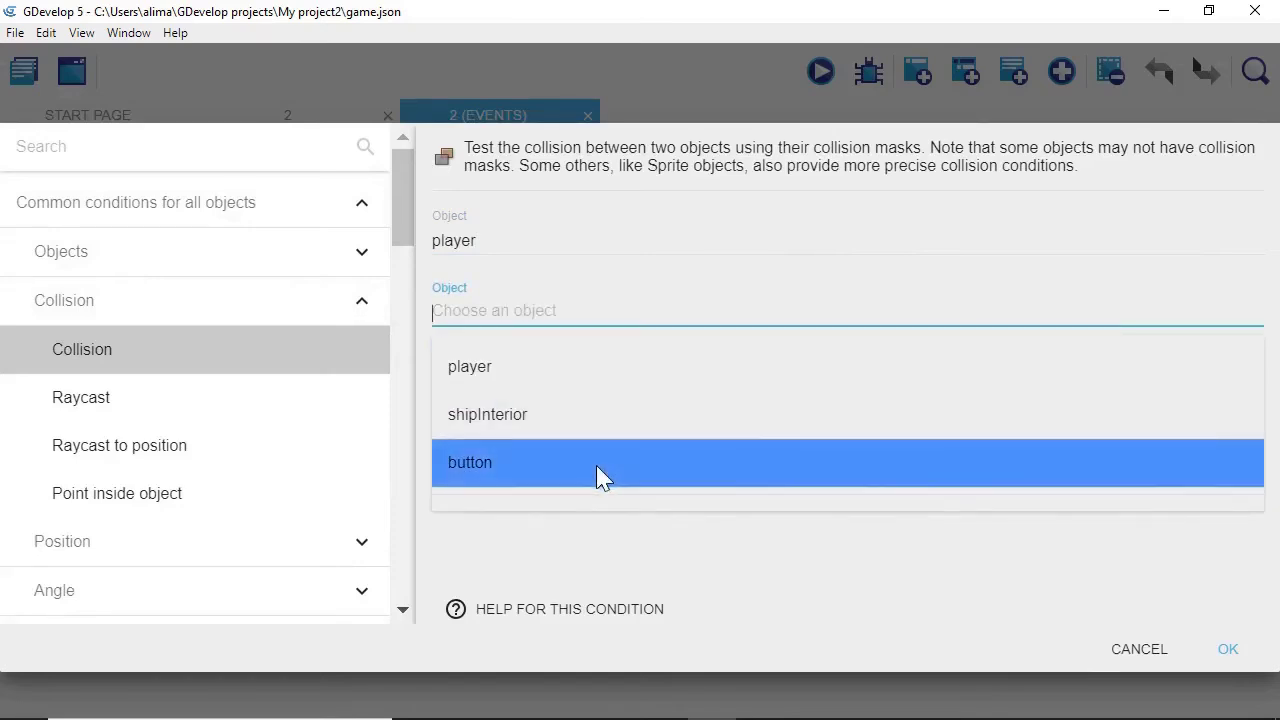
pyautogui.click(600, 468)
pyautogui.click(745, 495)
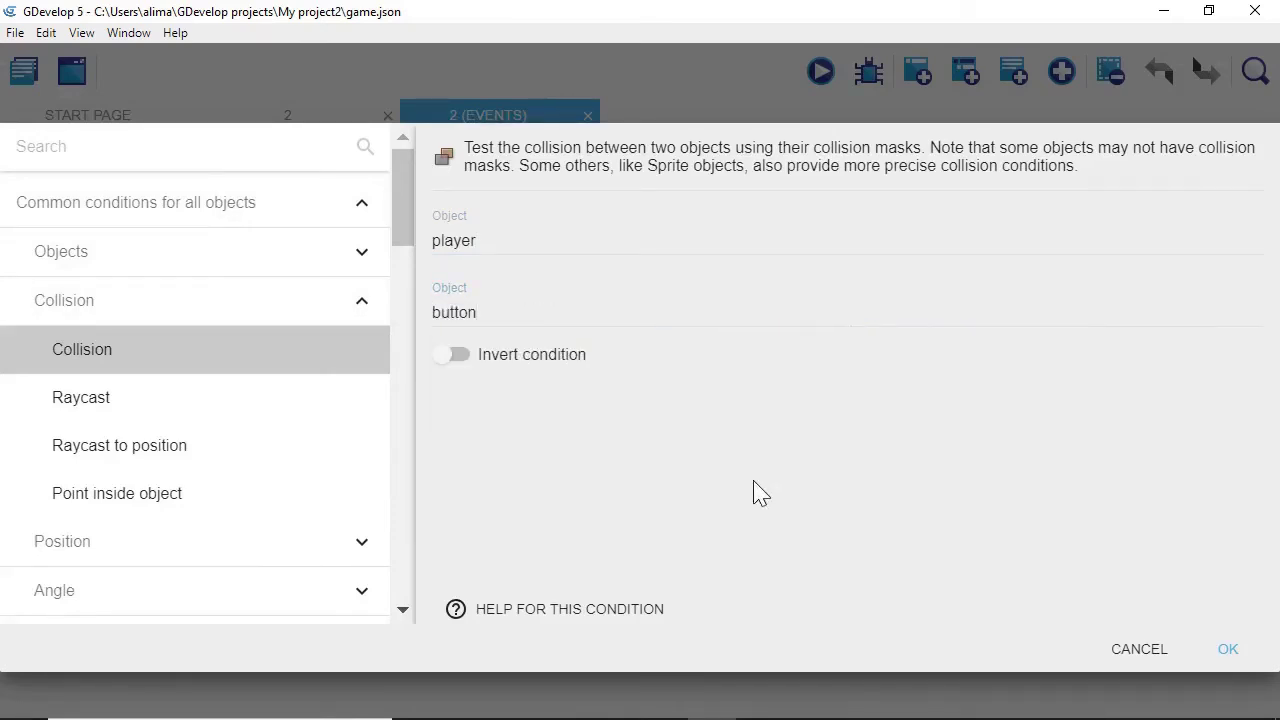
pyautogui.click(1228, 650)
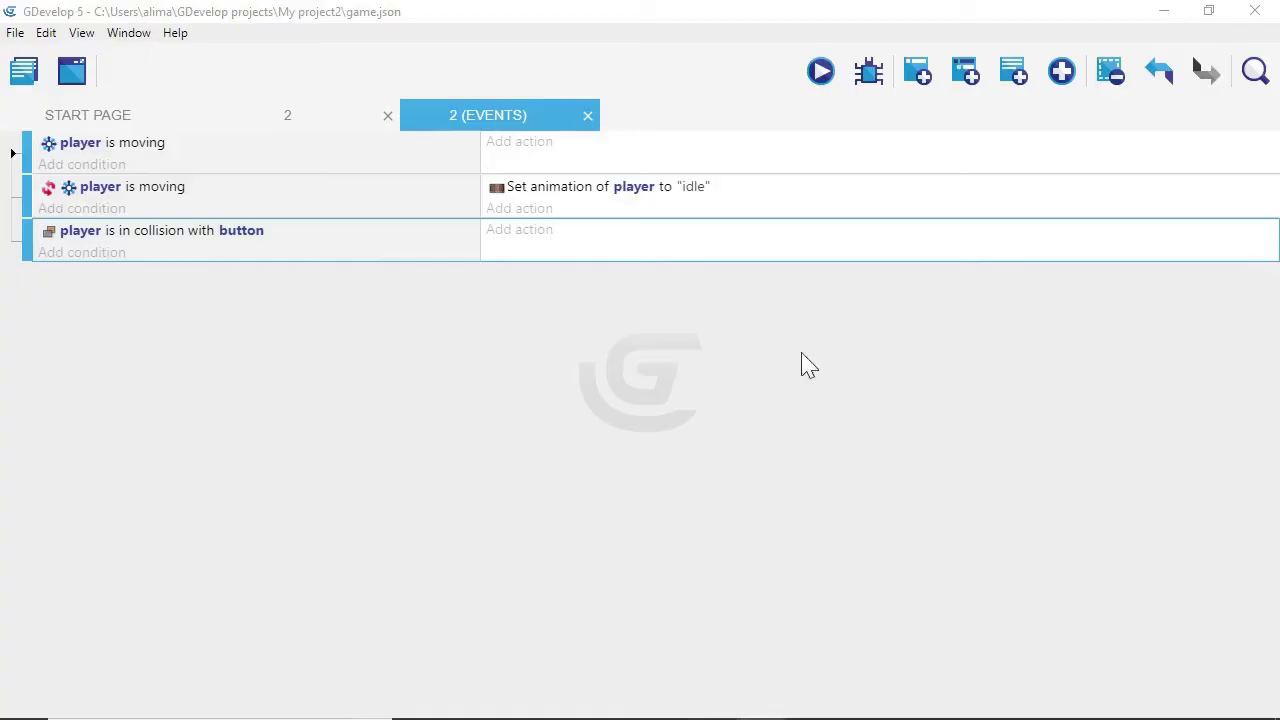
# Add an empty sub-event under the player and button collision event
pyautogui.click(391, 263)
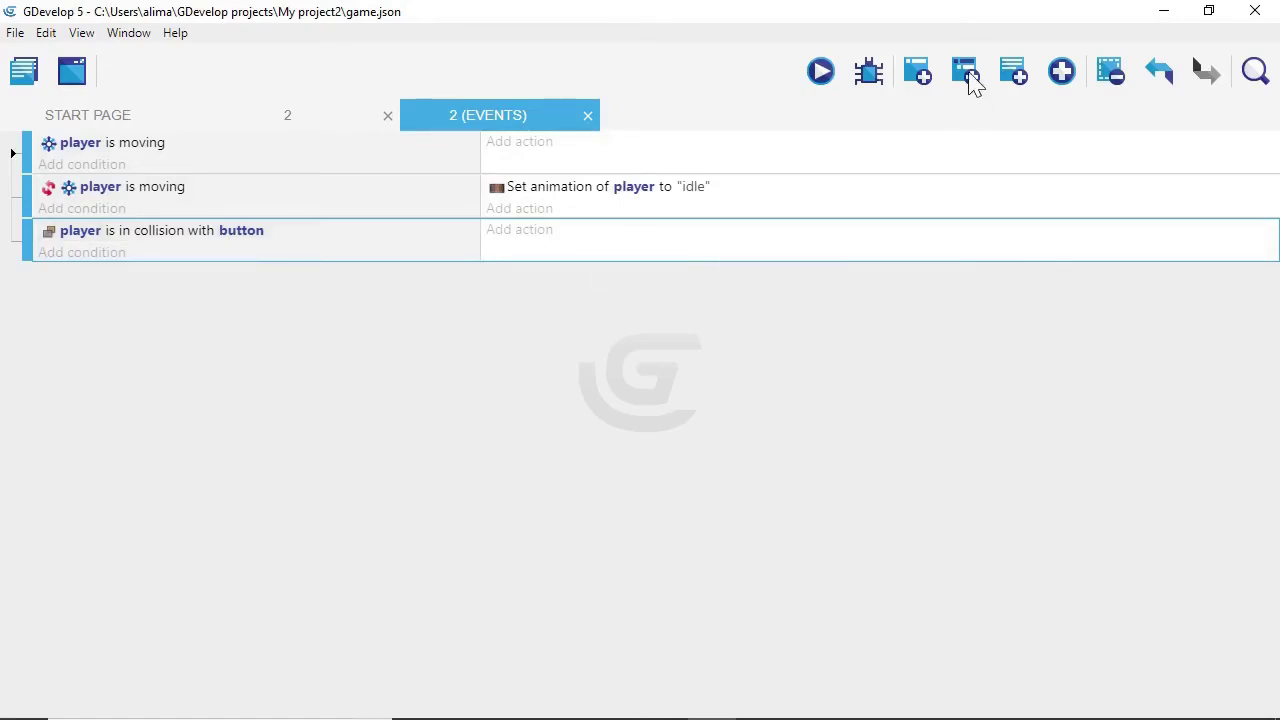
pyautogui.click(969, 80)
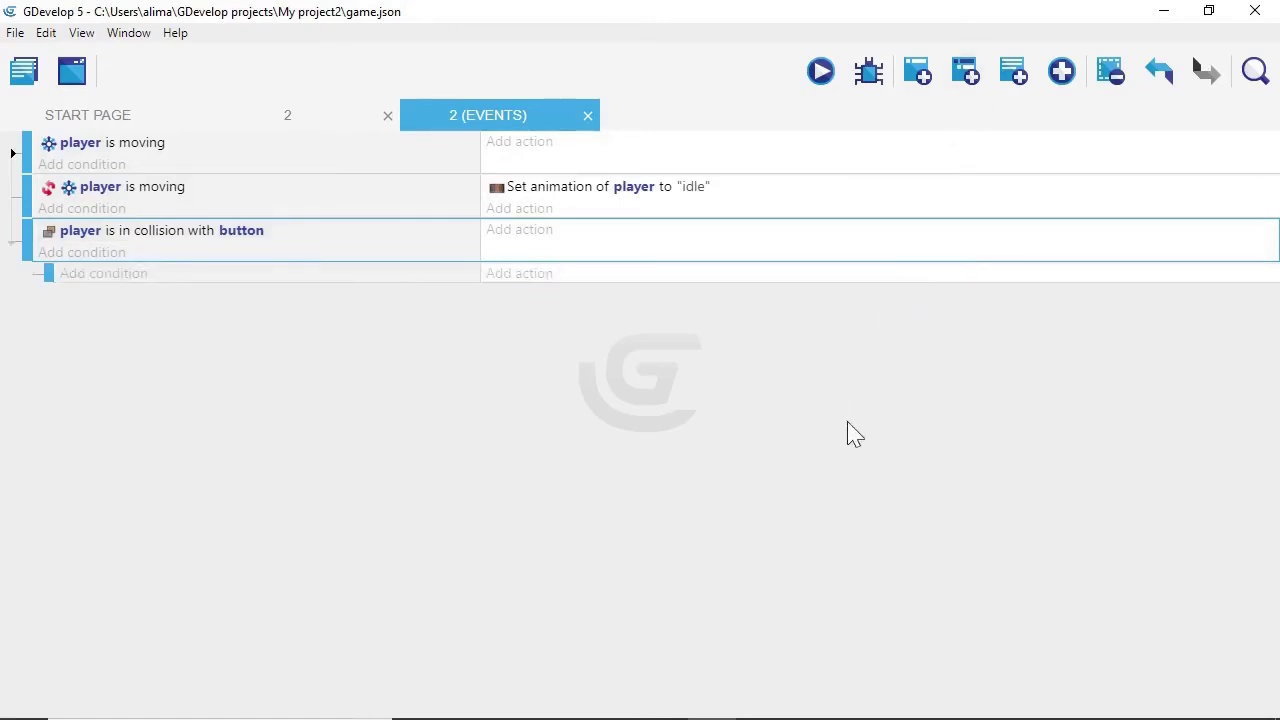
# Add a Key pressed condition for the m key to the sub-event under the player and button collision
pyautogui.click(130, 275)
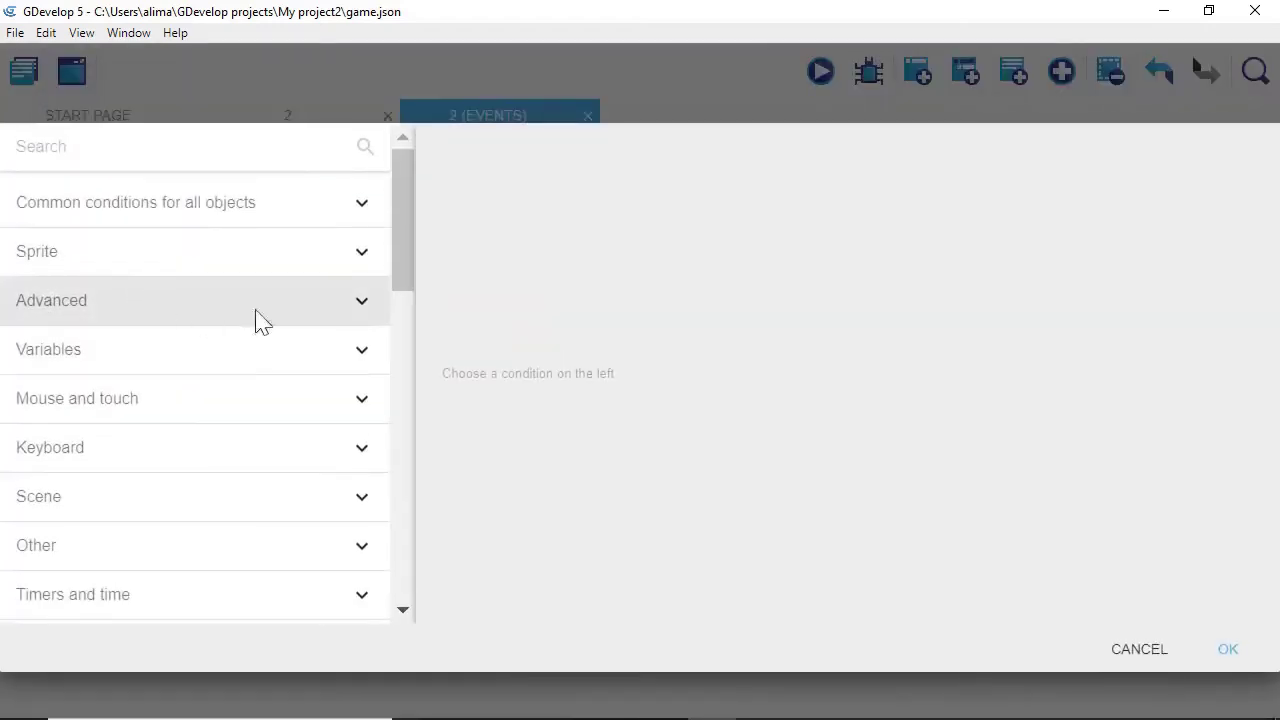
pyautogui.moveTo(400, 271); pyautogui.dragTo(405, 312)
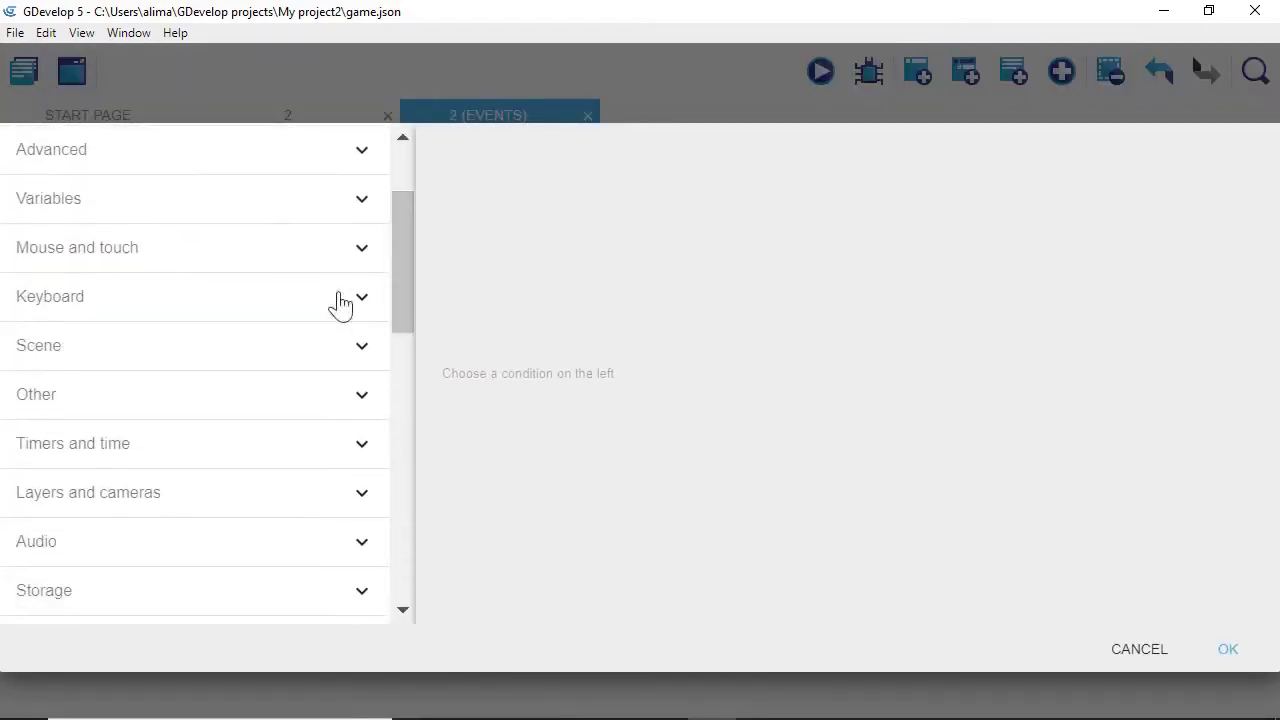
pyautogui.click(237, 302)
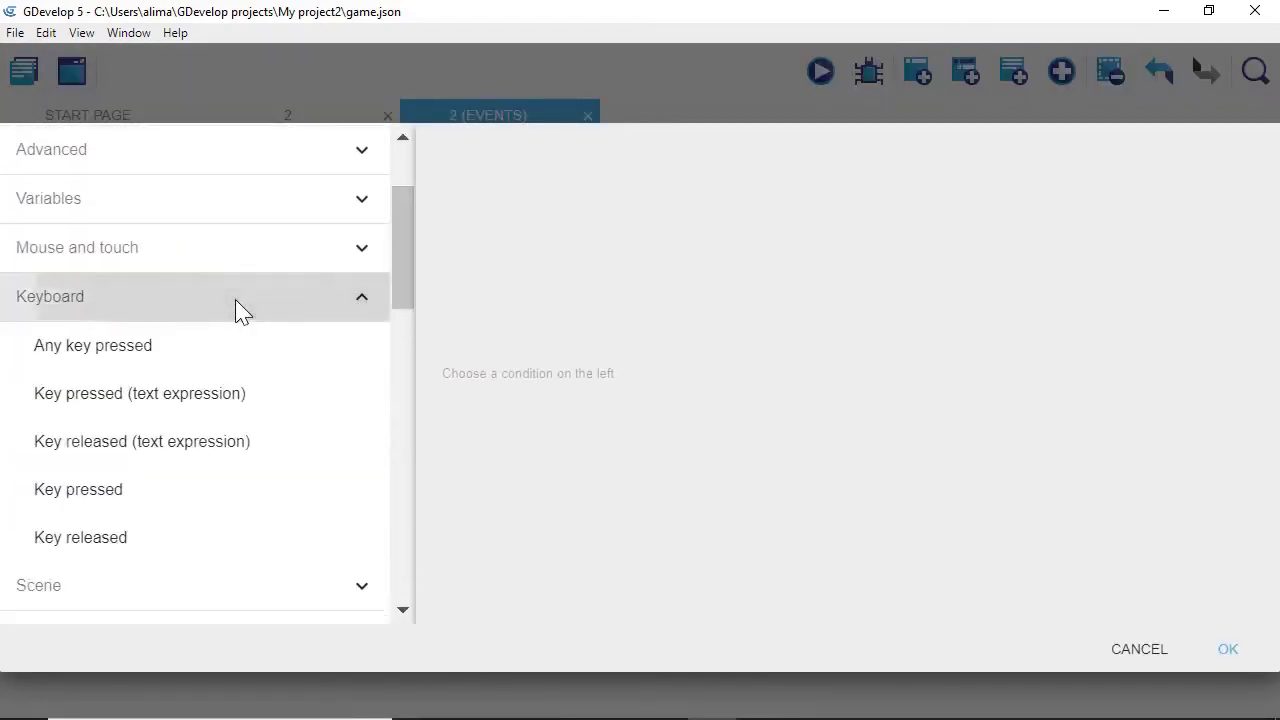
pyautogui.click(229, 498)
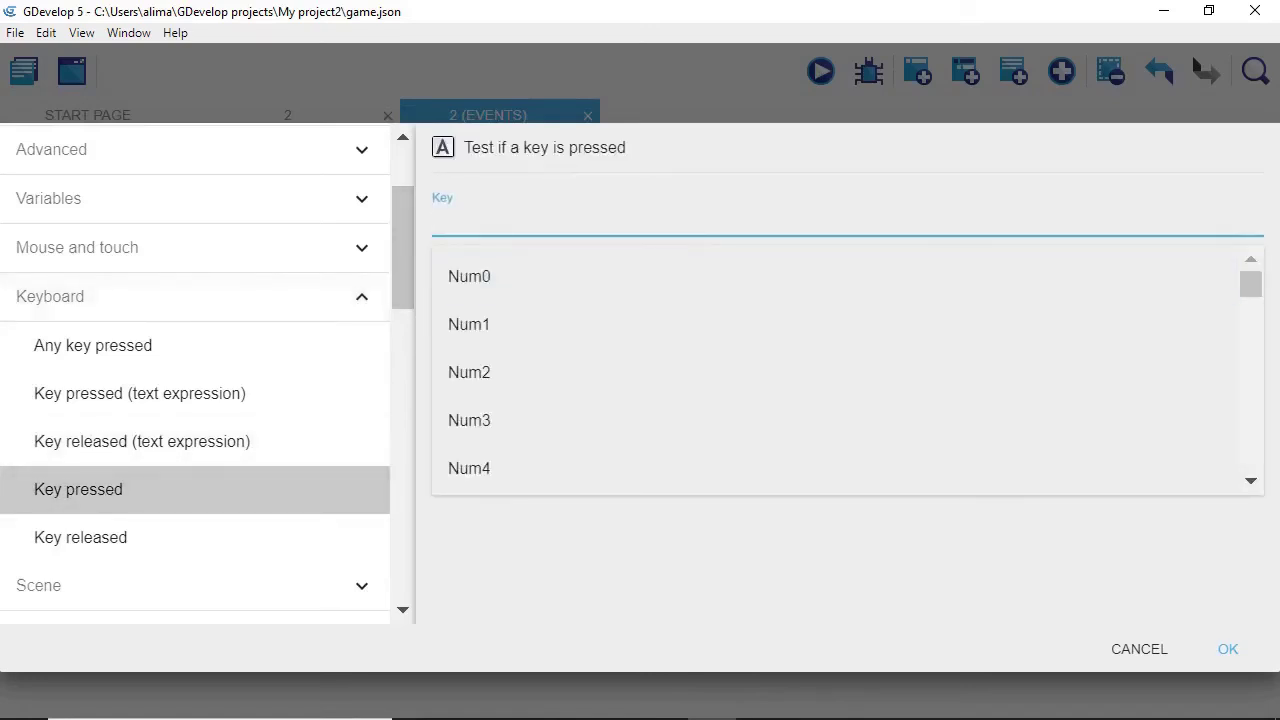
pyautogui.write('m')
pyautogui.click(708, 583)
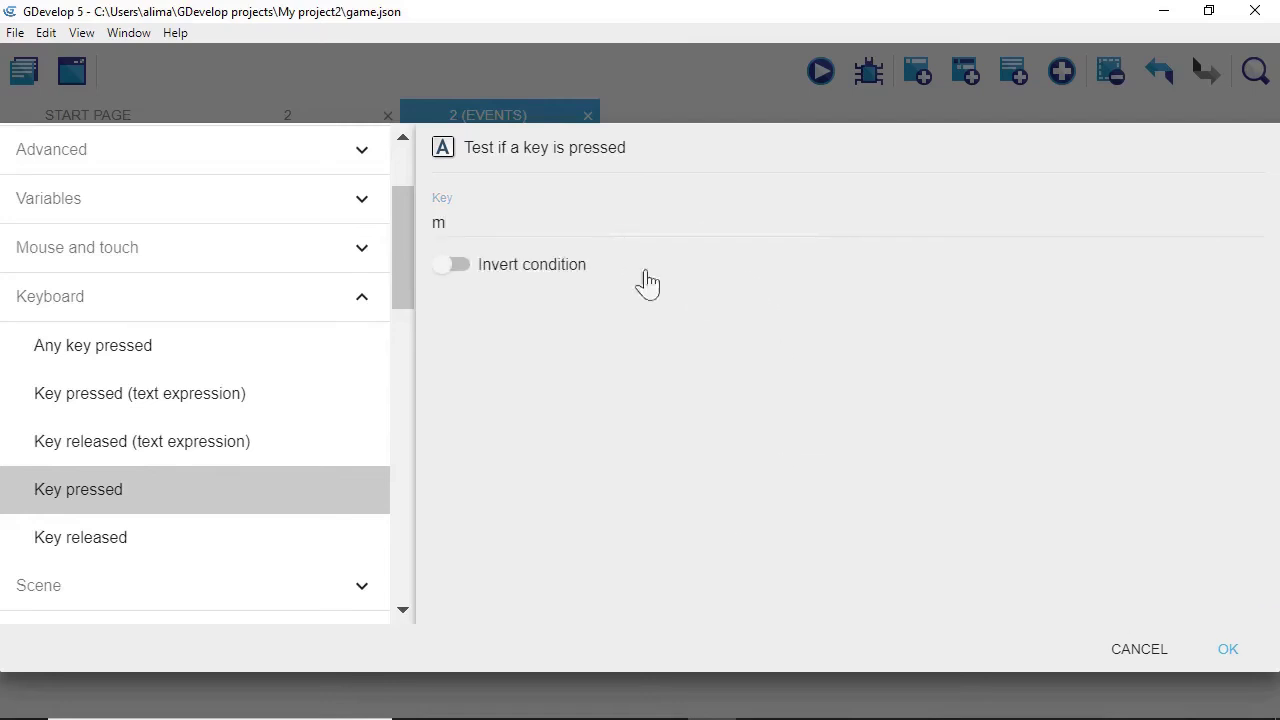
pyautogui.click(1226, 650)
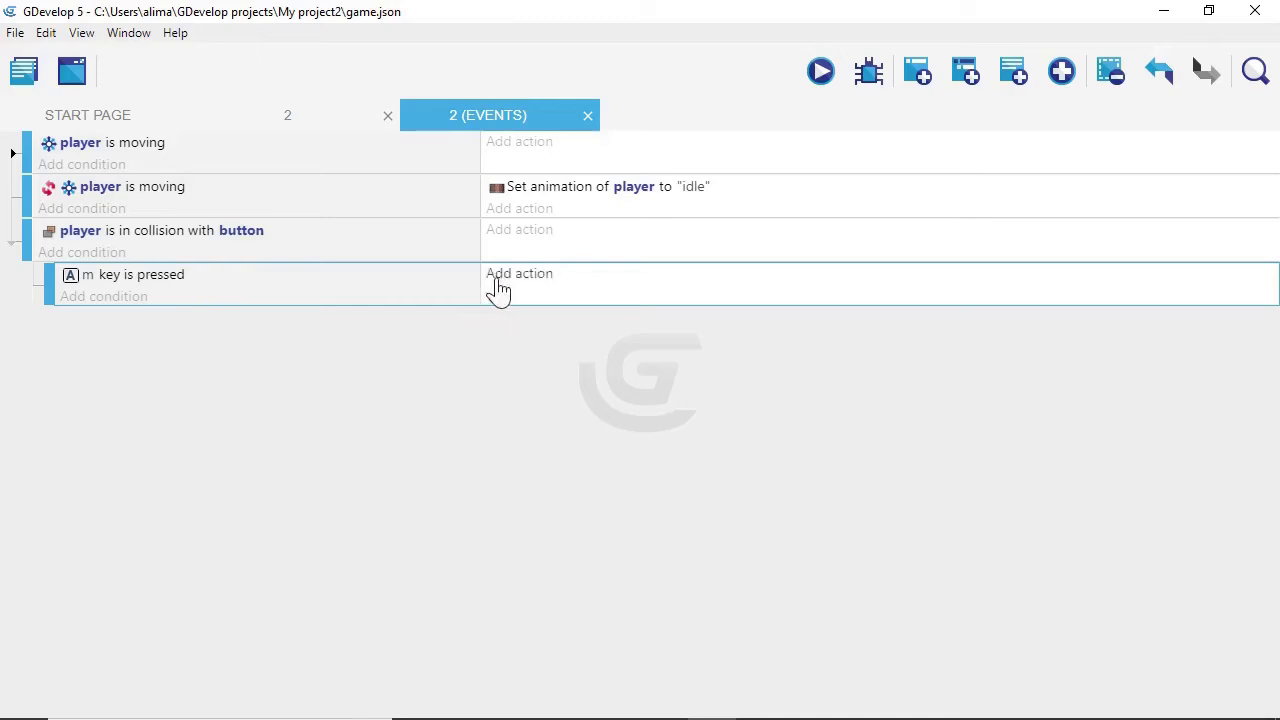
# Add the "Stop and go back to previous scene" action to the m key sub-event
pyautogui.click(501, 288)
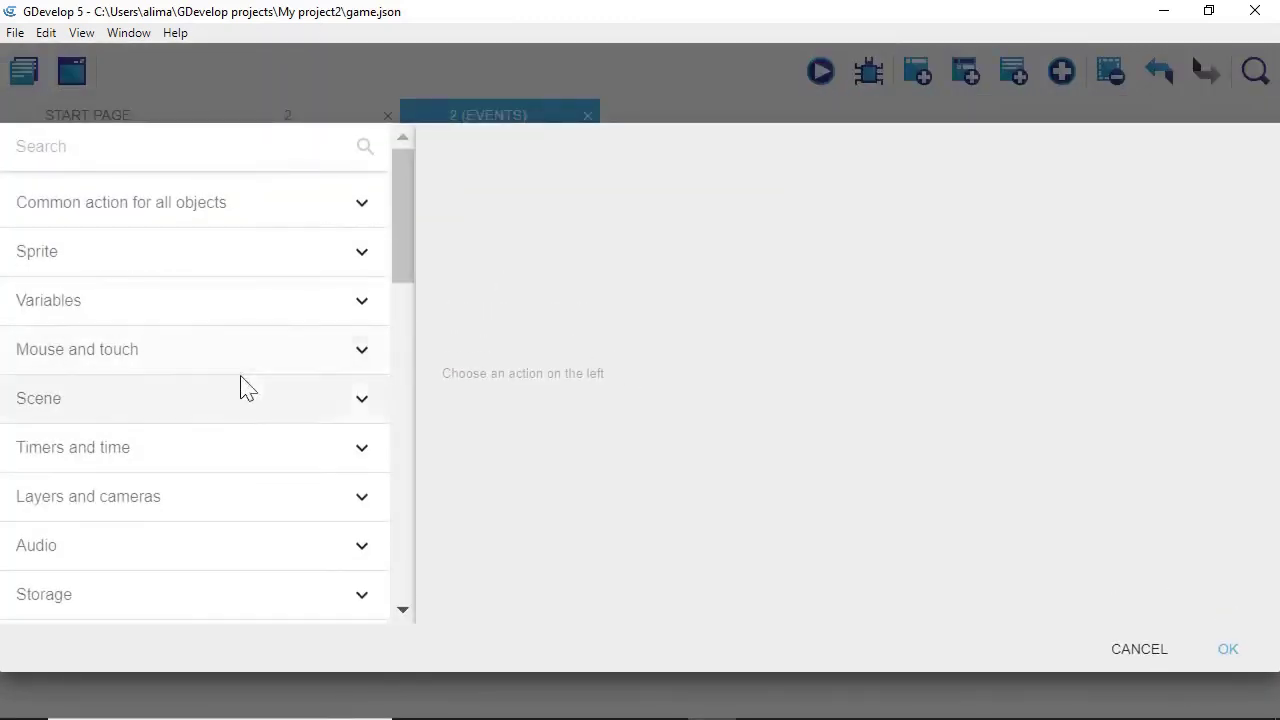
pyautogui.click(195, 411)
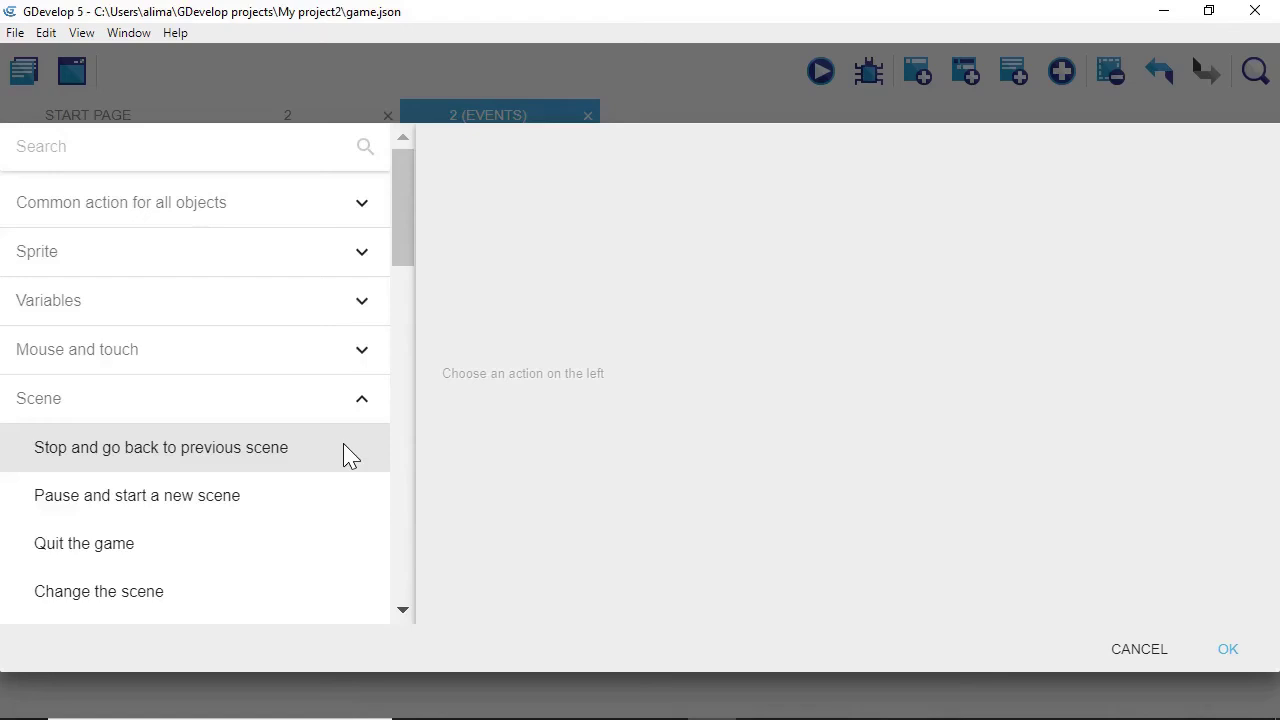
pyautogui.click(343, 455)
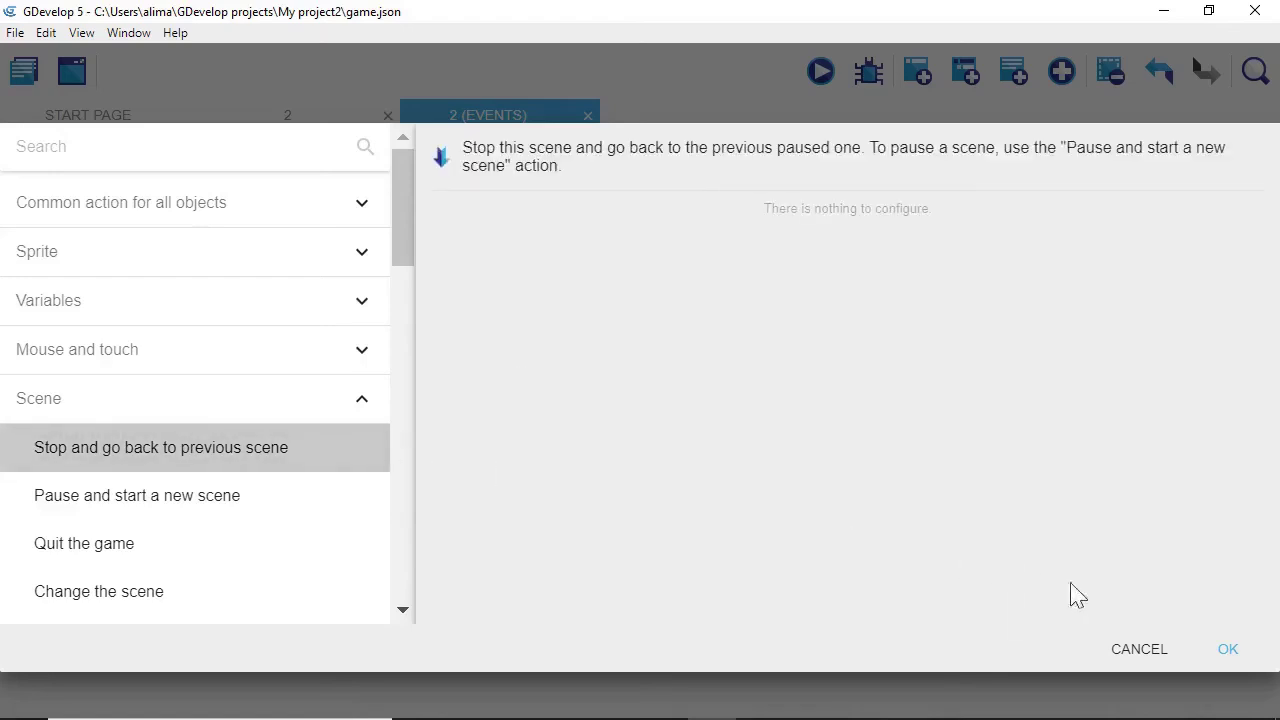
pyautogui.click(1223, 652)
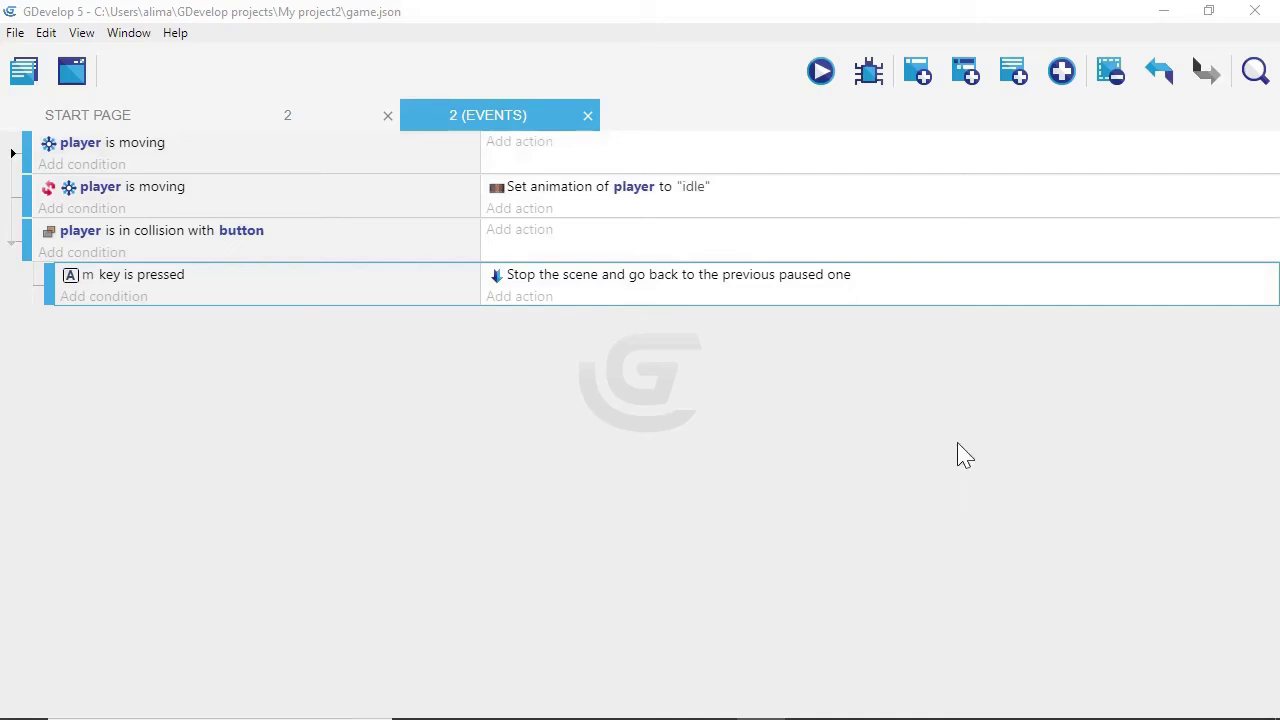
# Open scene 1 from the project's scenes and launch its preview
pyautogui.click(30, 78)
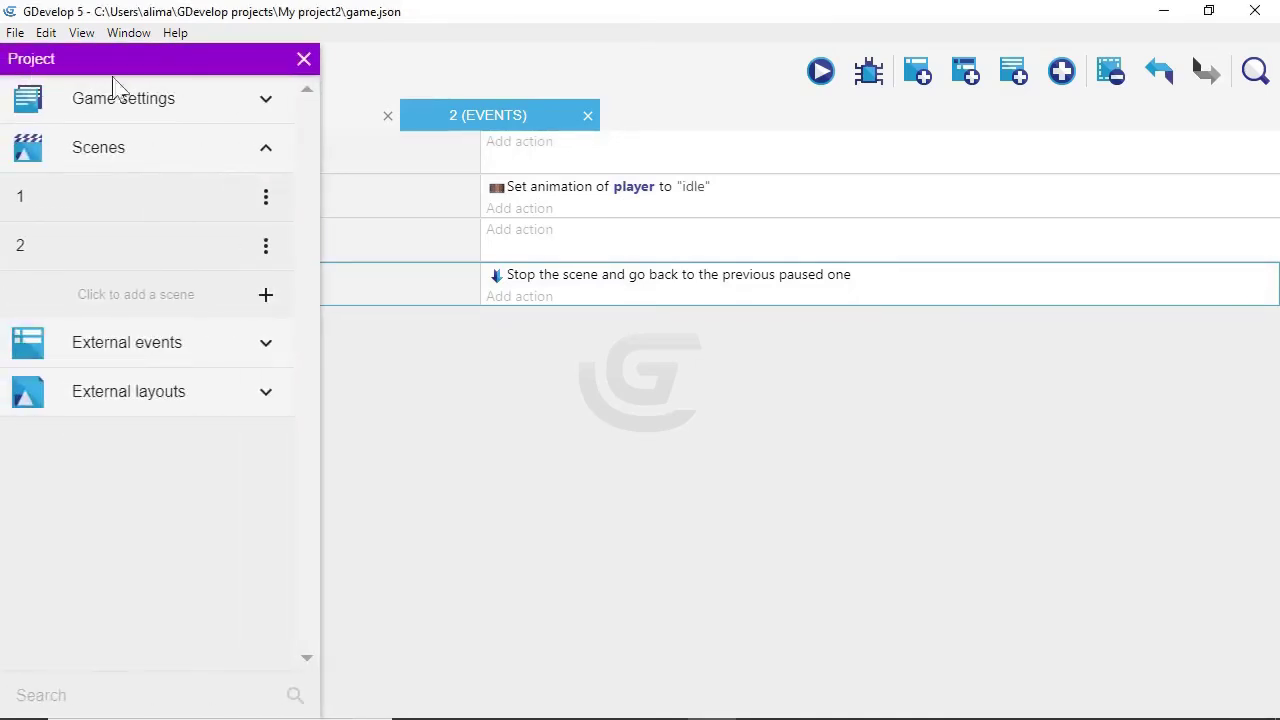
pyautogui.click(169, 196)
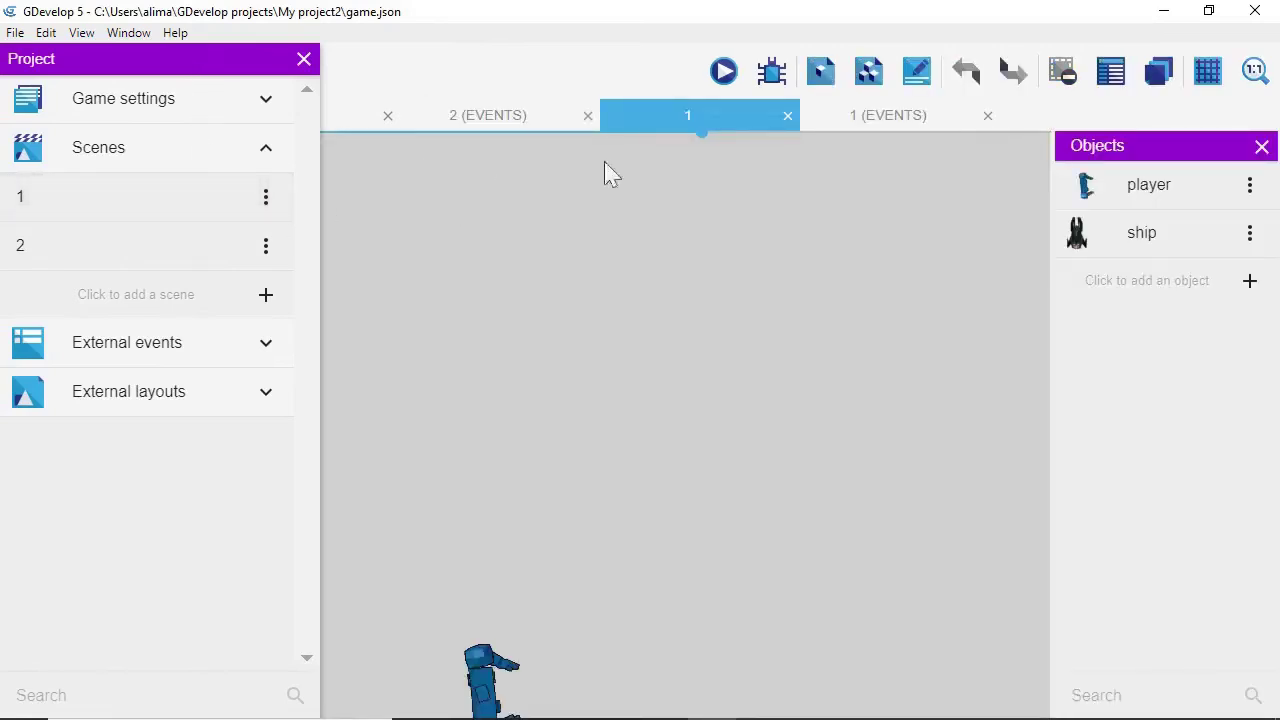
pyautogui.click(724, 72)
pyautogui.scroll(-4, 799, 271)
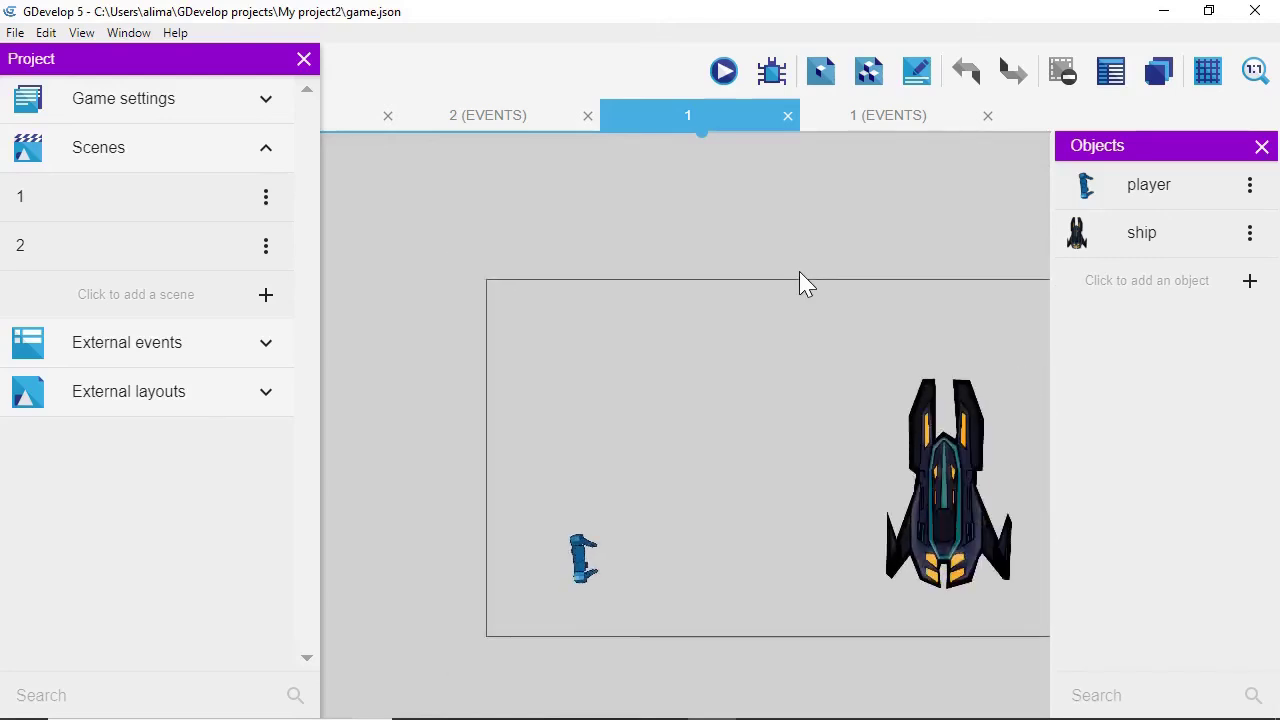
pyautogui.scroll(-5, 799, 271)
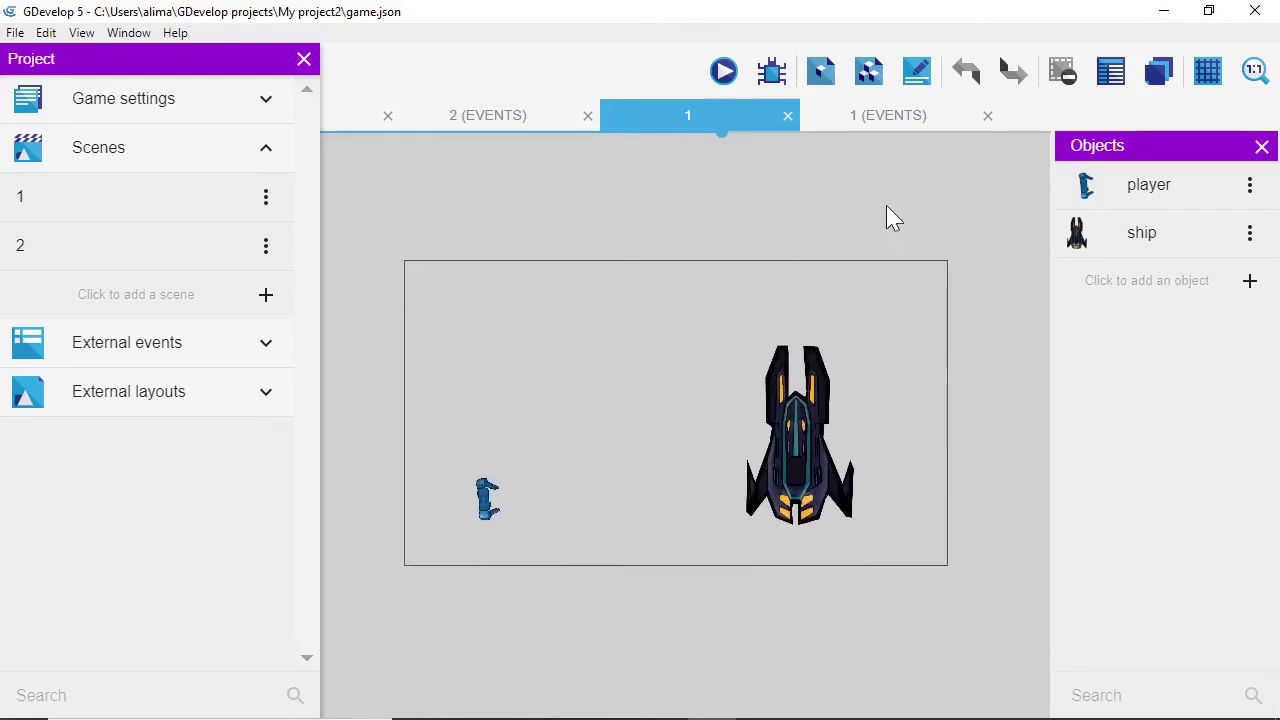
pyautogui.click(724, 72)
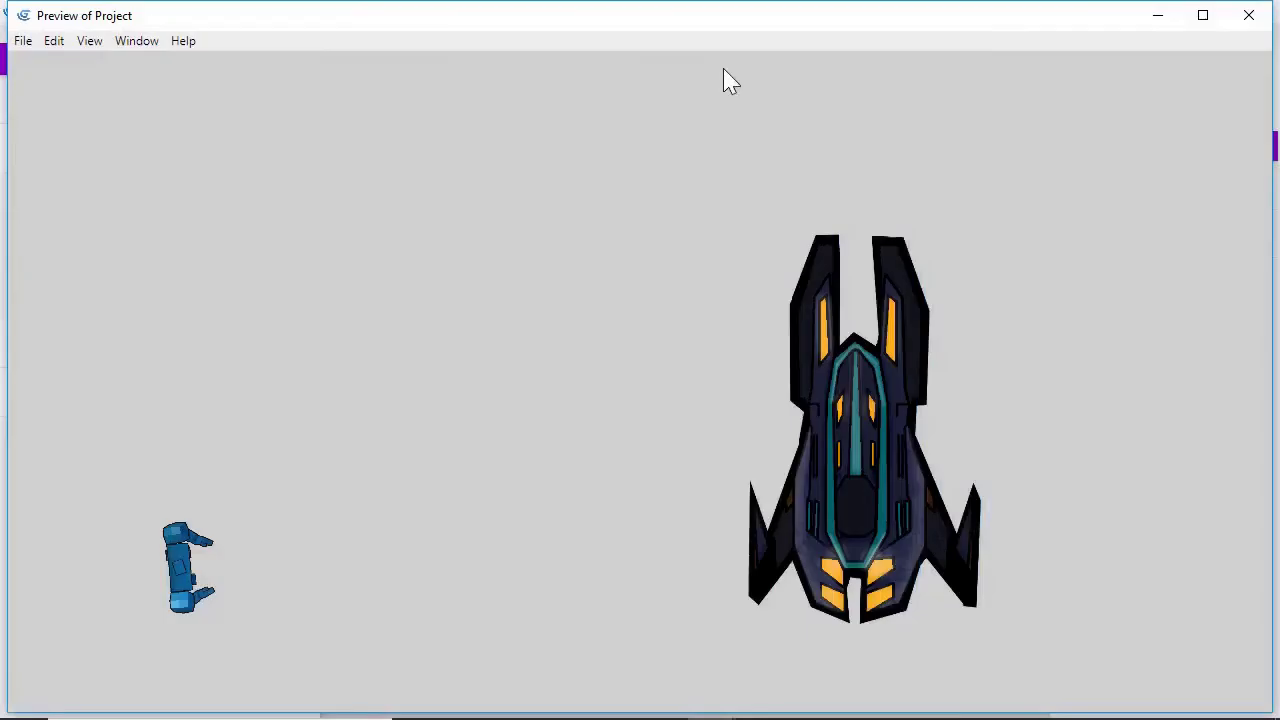
# Walk the player up to the ship in the preview and enter its interior
pyautogui.press('Right')
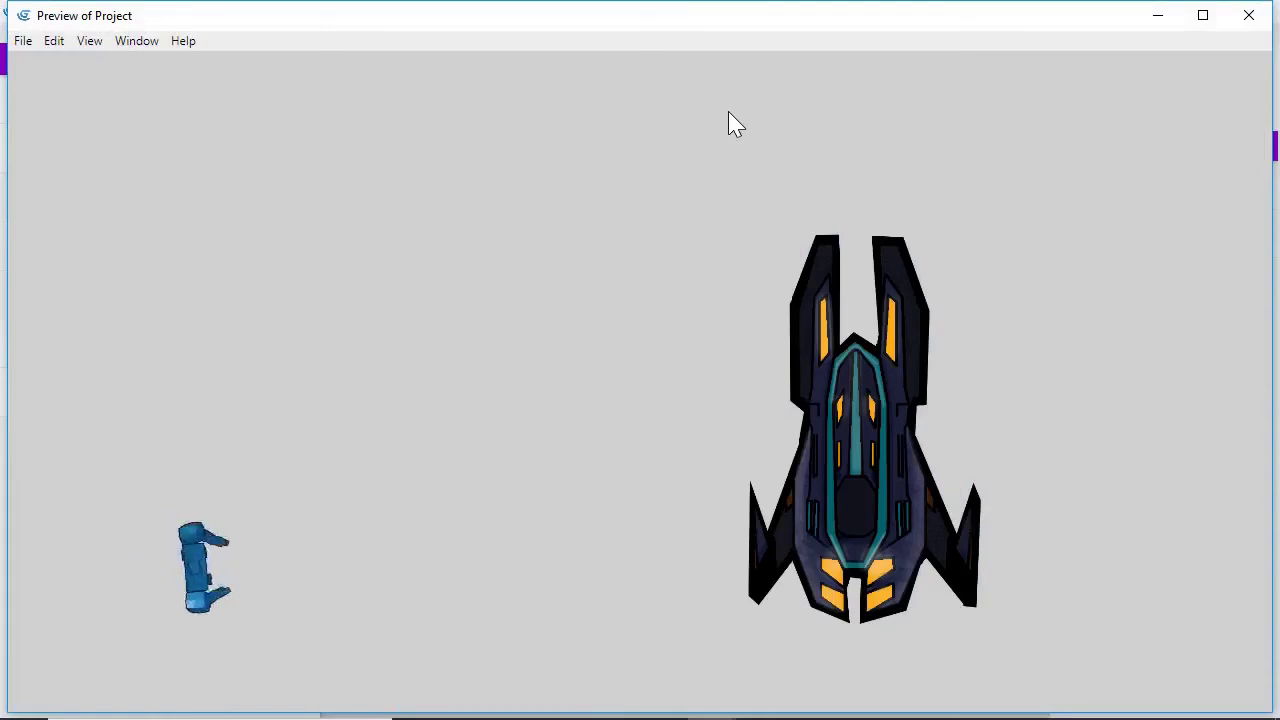
pyautogui.press('Right')
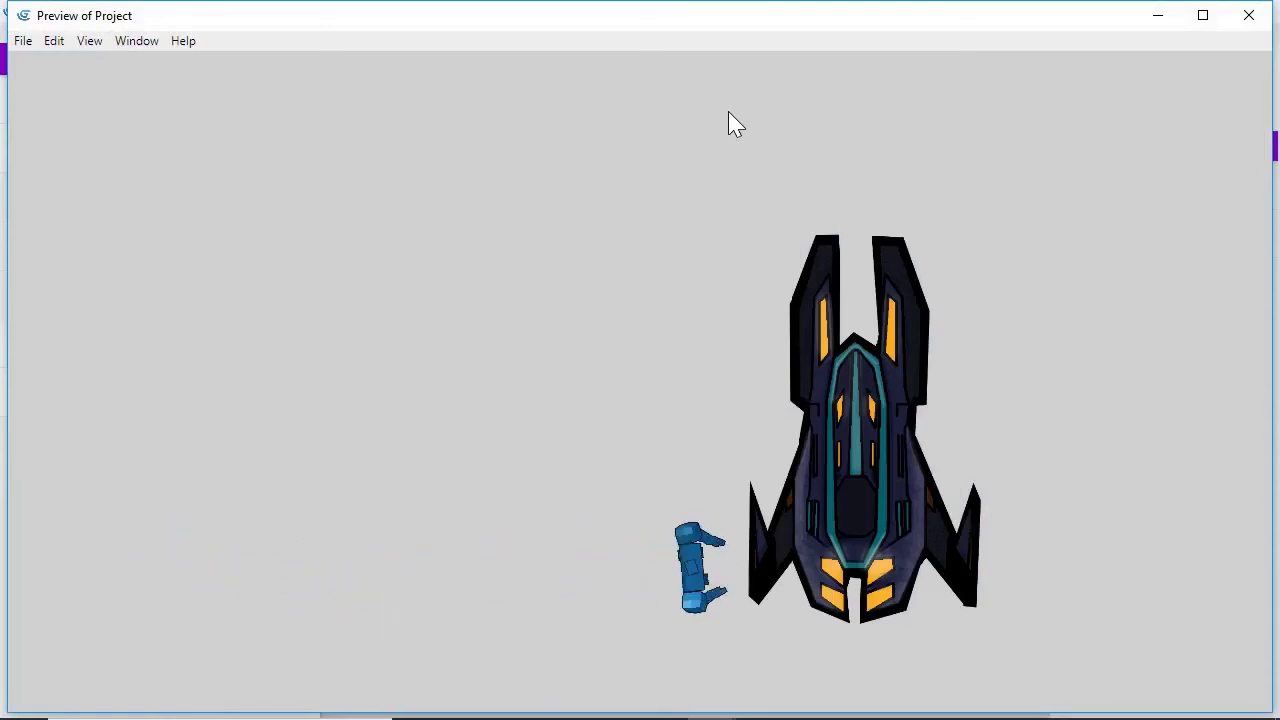
pyautogui.press('Left')
pyautogui.press('Up')
pyautogui.press('Right')
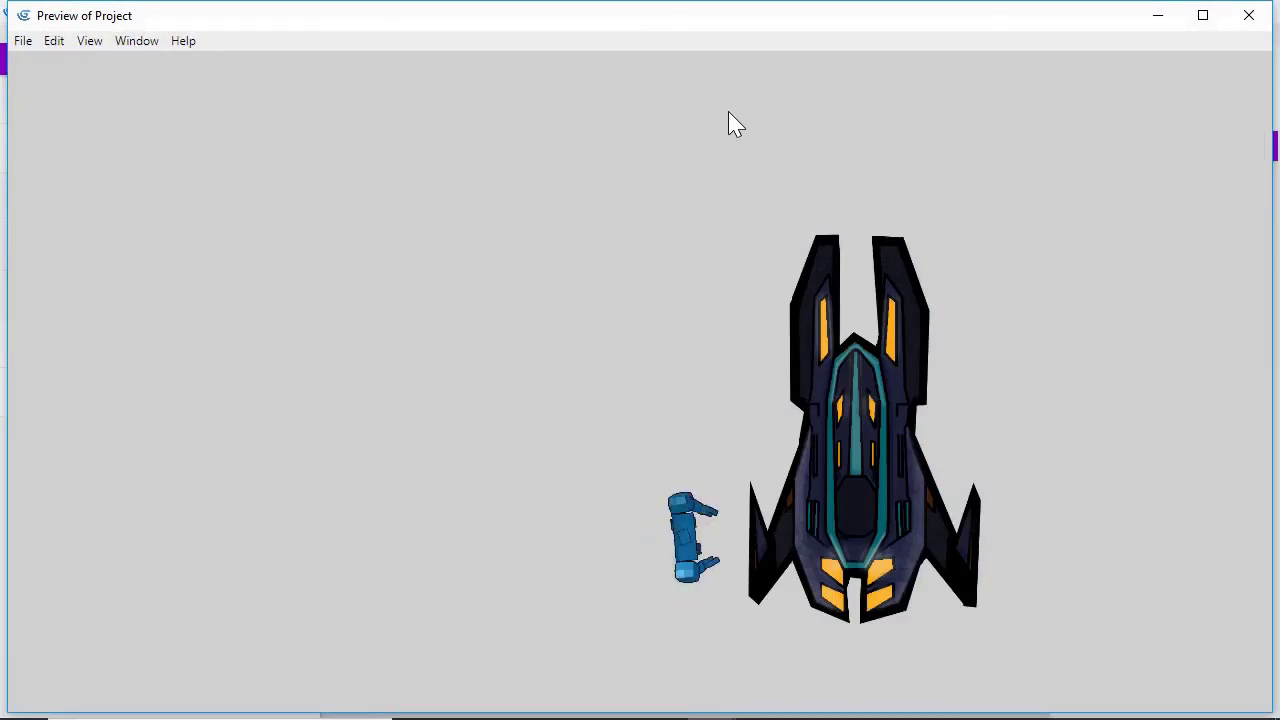
pyautogui.press('Right')
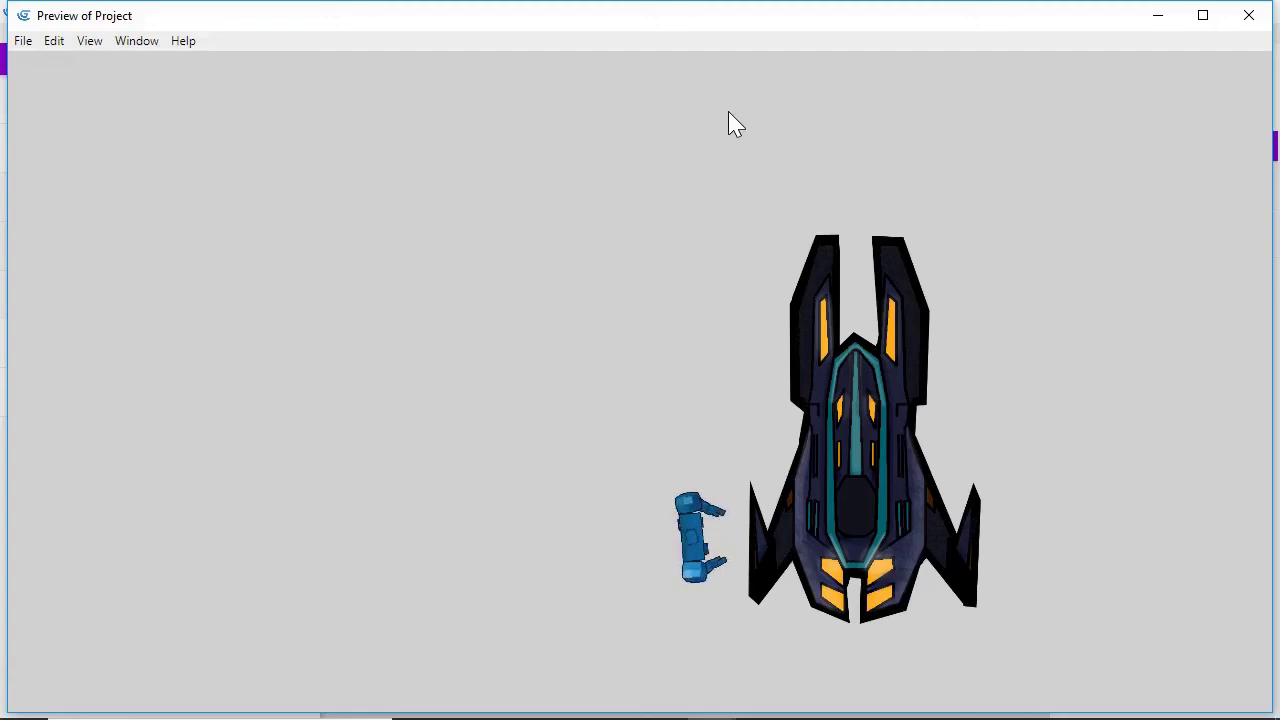
pyautogui.press('Right')
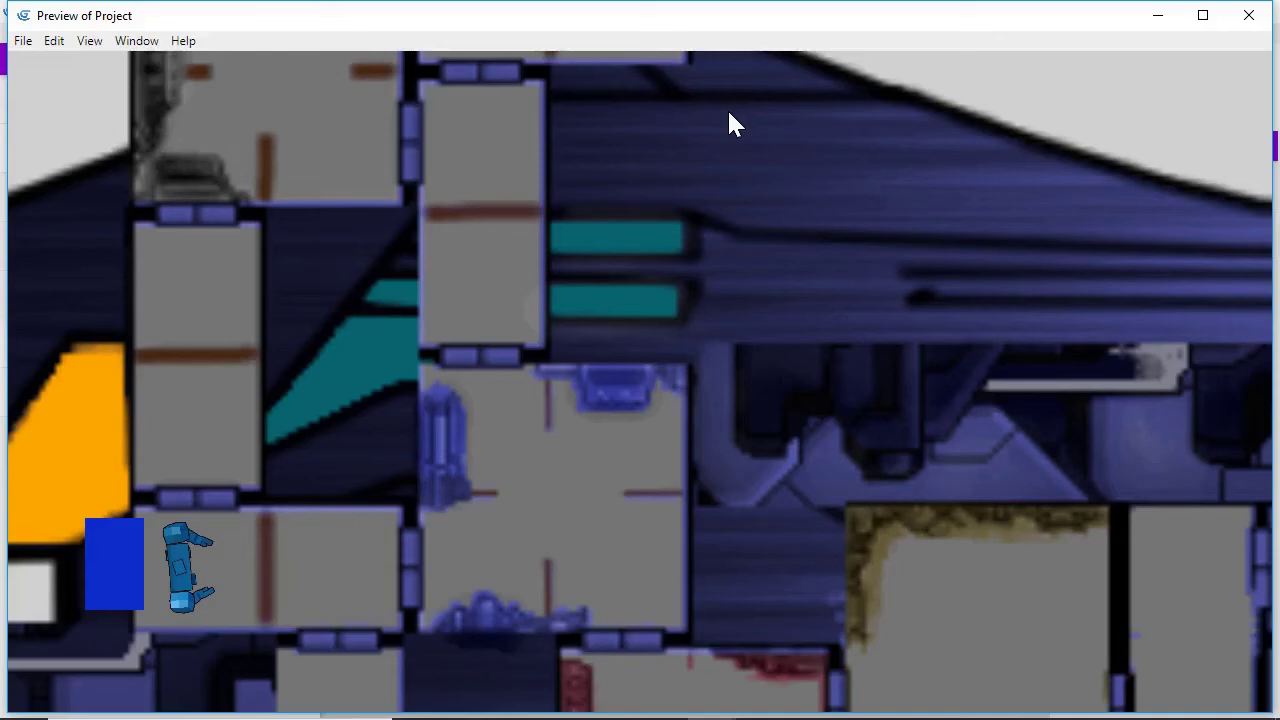
# Walk through the interior, return to the blue button to go back to scene 1, and close the preview
pyautogui.press('Right')
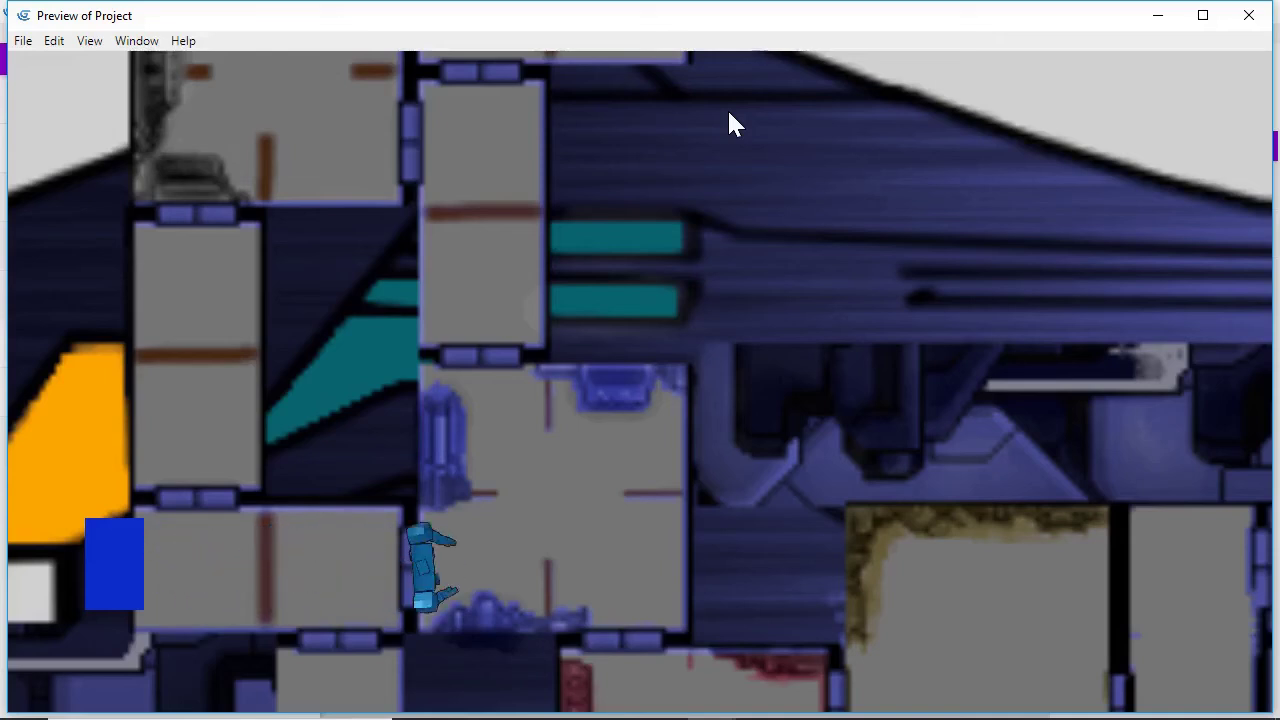
pyautogui.press('Up')
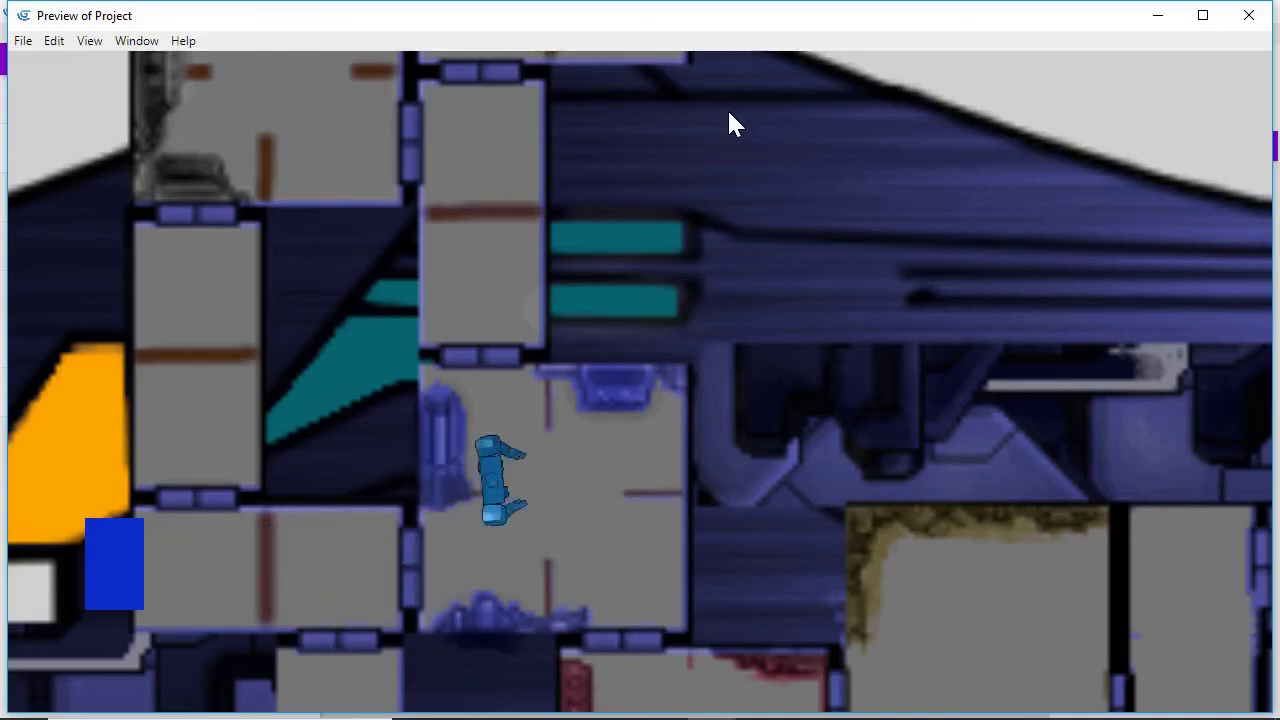
pyautogui.press('Left')
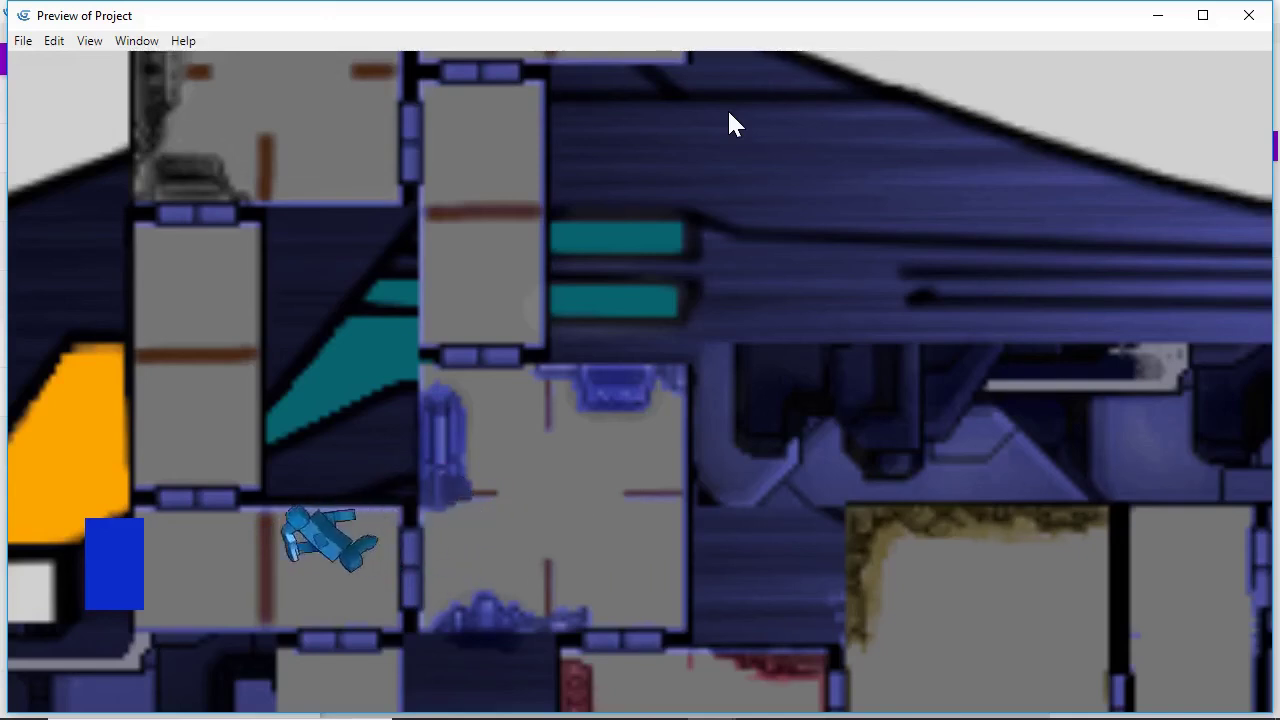
pyautogui.press('Left')
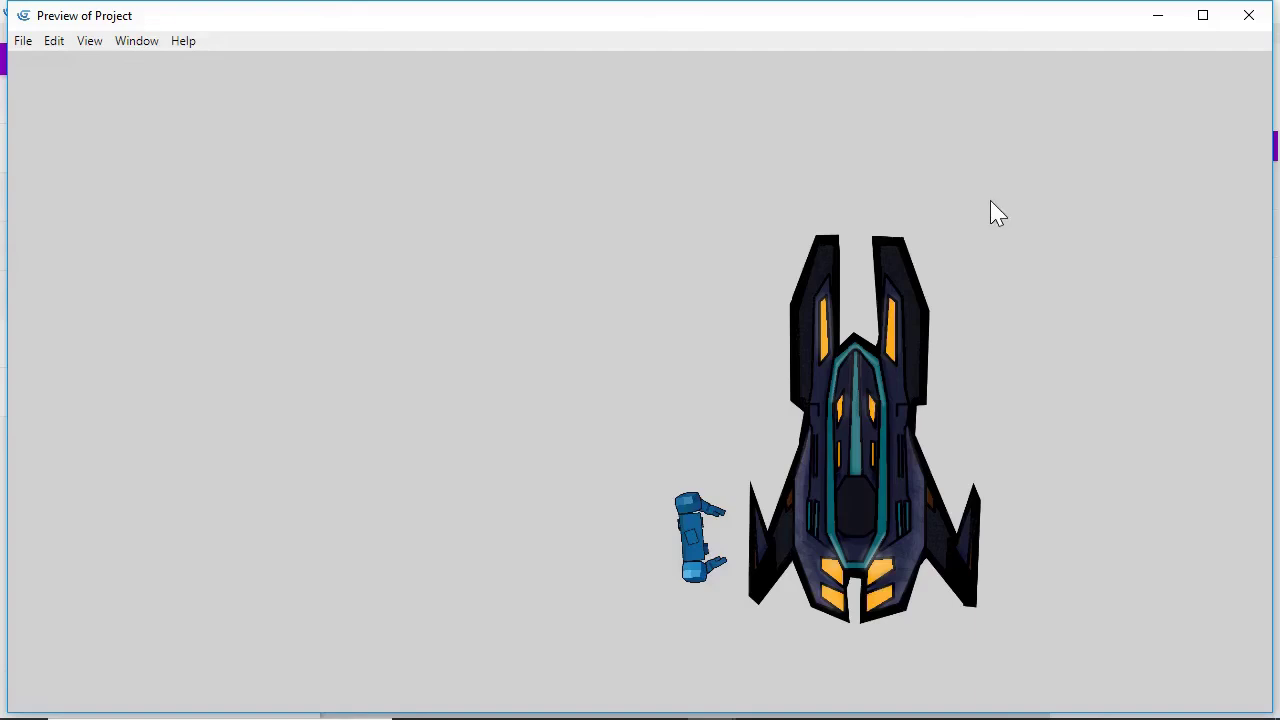
pyautogui.click(1250, 17)
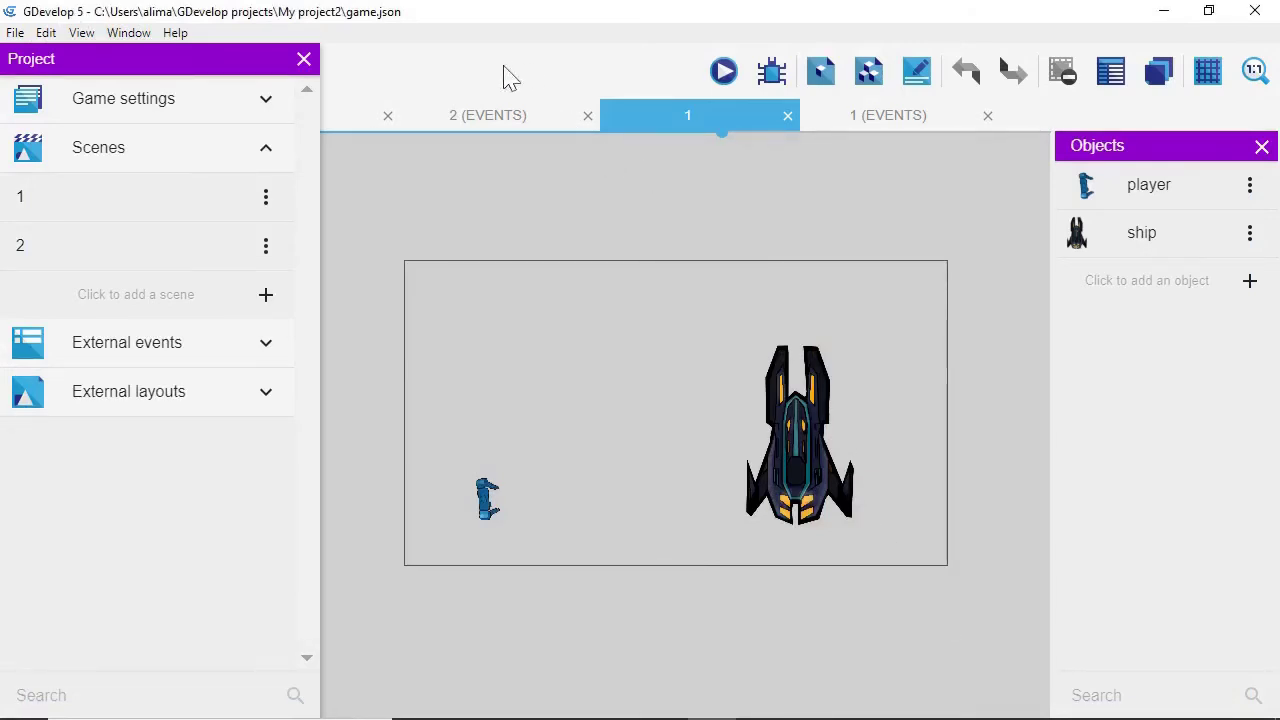
# Return to scene 2's events sheet, close the project manager, and preview scene 2
pyautogui.click(495, 115)
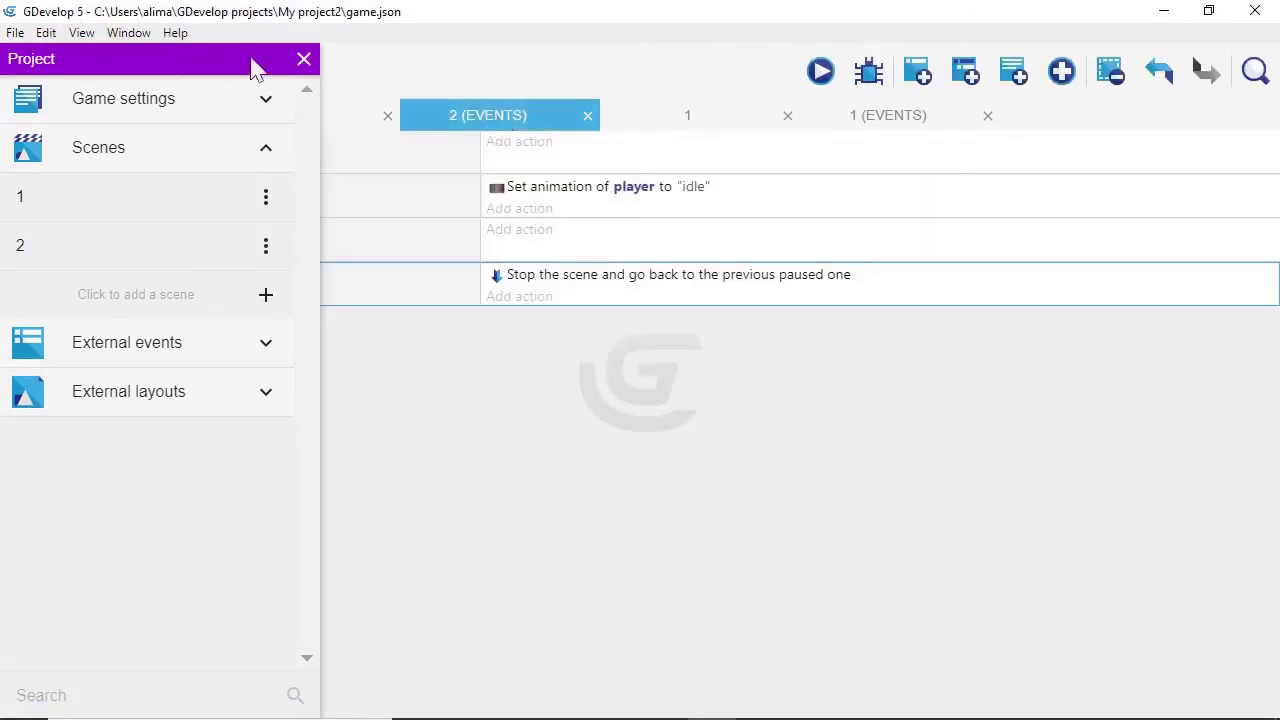
pyautogui.click(304, 60)
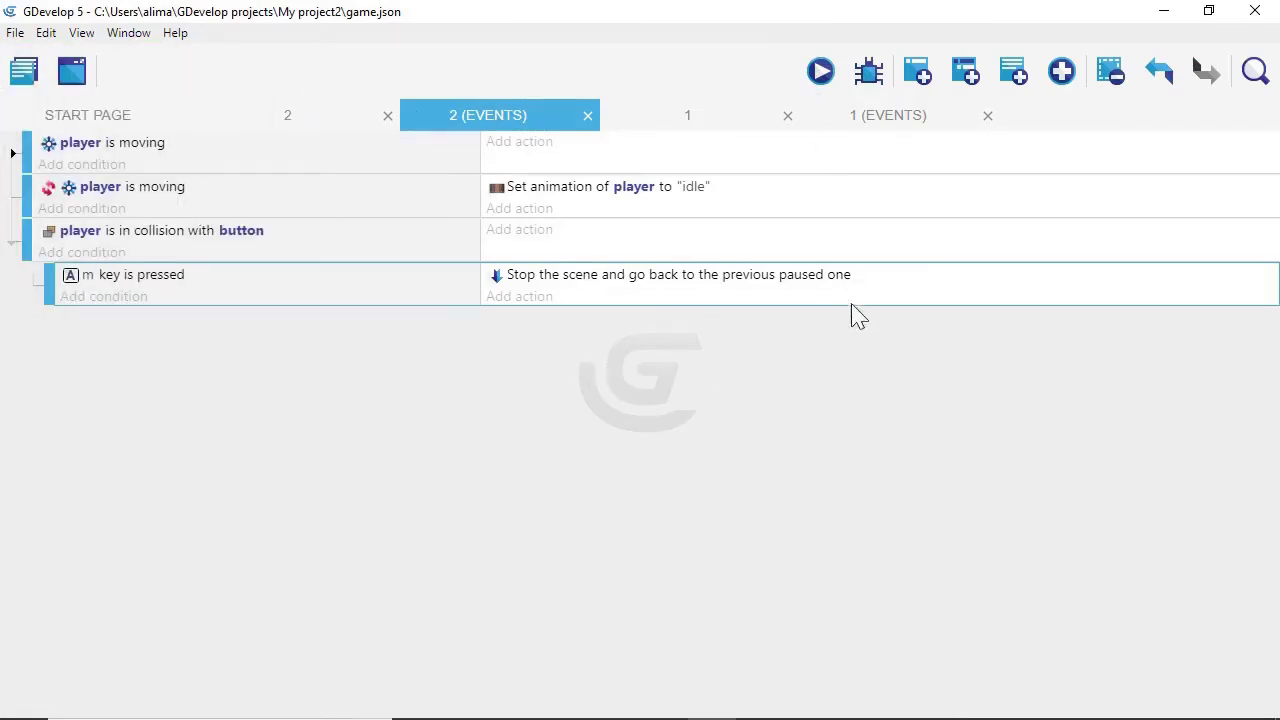
pyautogui.click(820, 72)
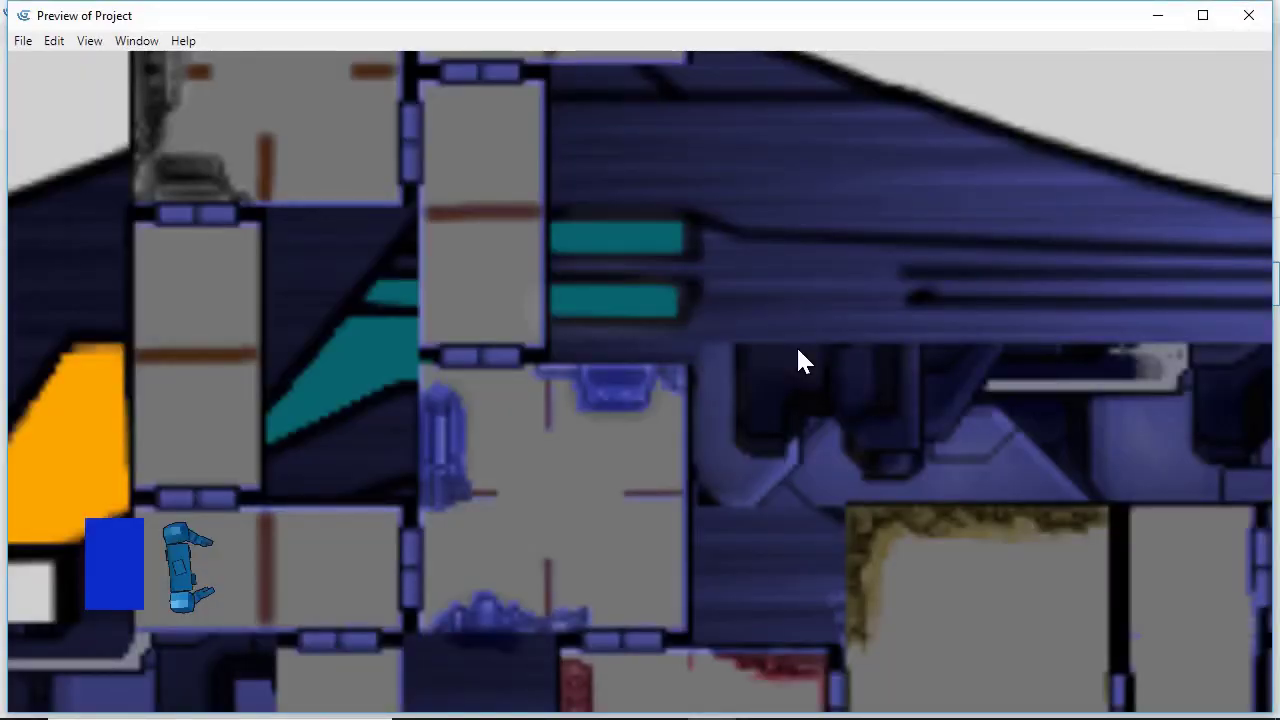
# Walk the player through the ship's rooms in the scene 2 preview, moving beyond the visible area and back
pyautogui.press('Right')
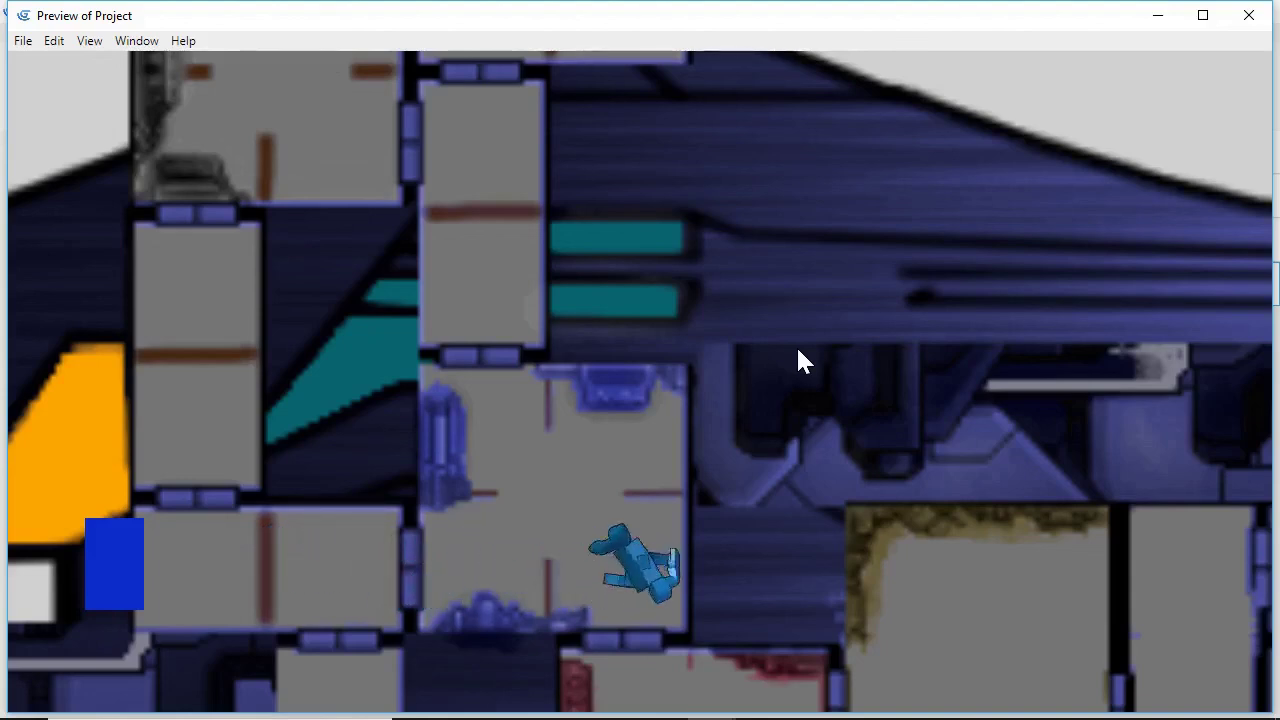
pyautogui.press('Up')
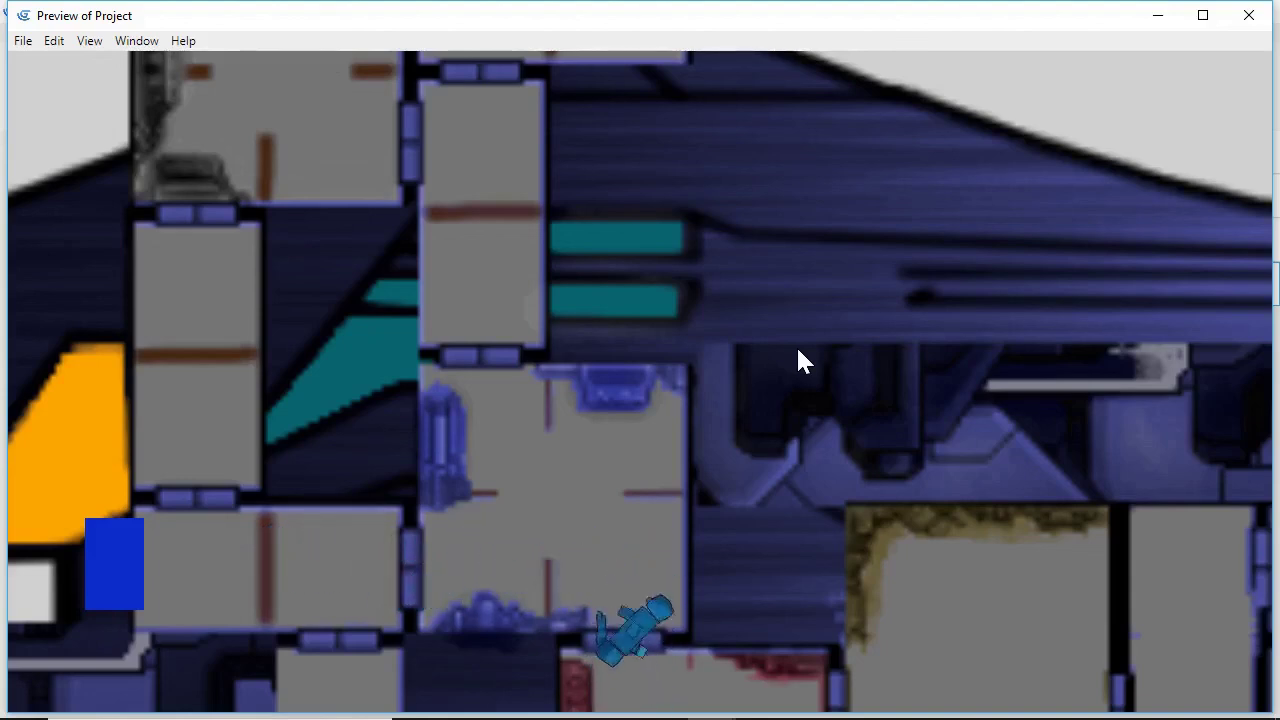
pyautogui.press('Left')
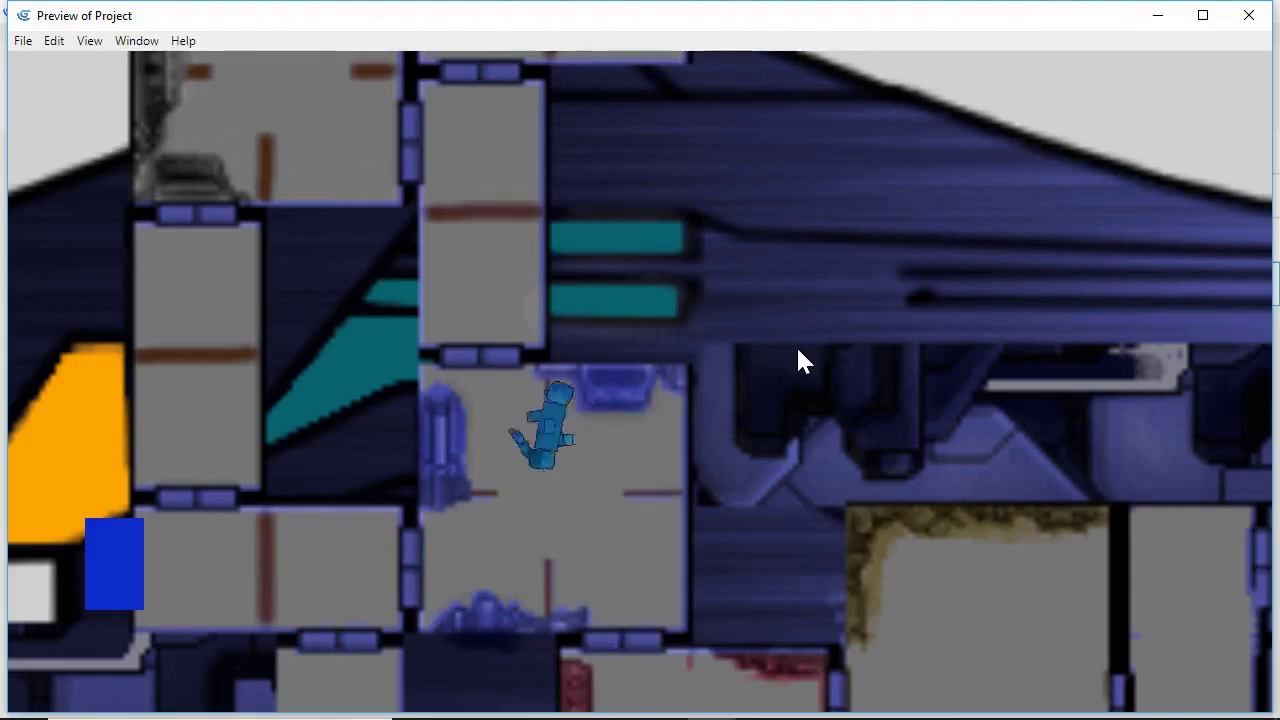
pyautogui.press('Up')
pyautogui.press('Up')
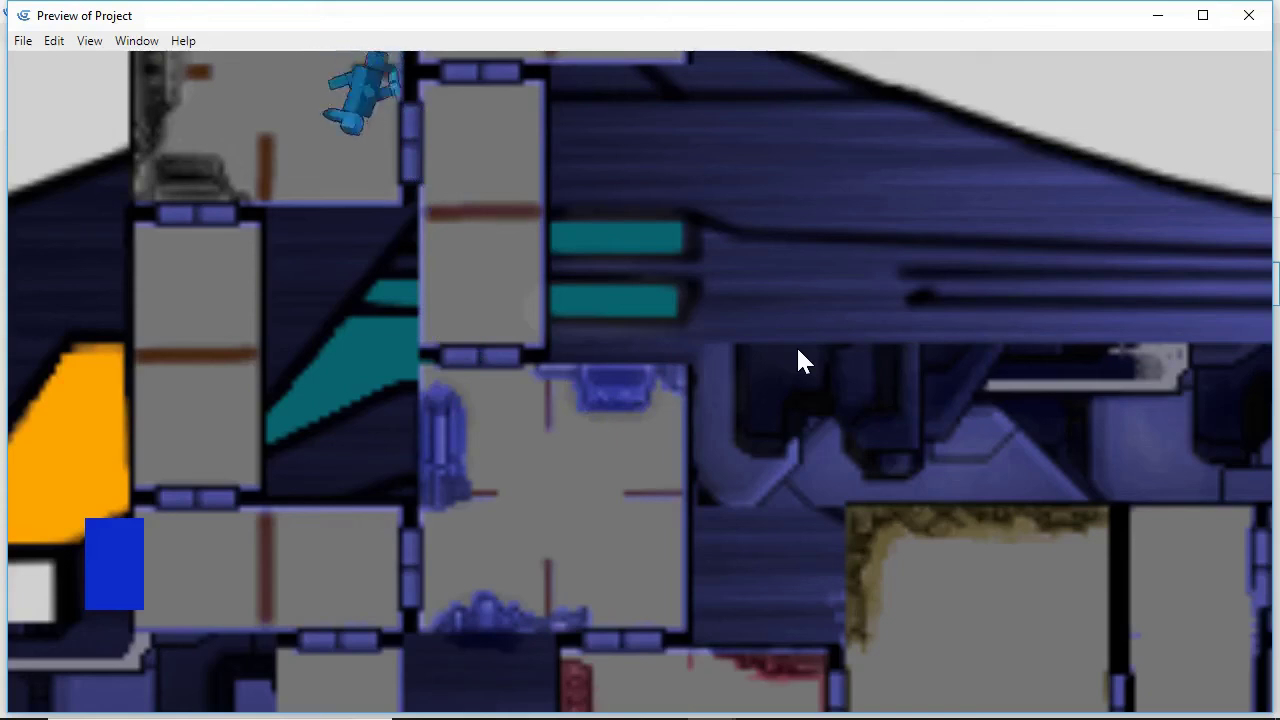
pyautogui.press('Right')
pyautogui.press('Down')
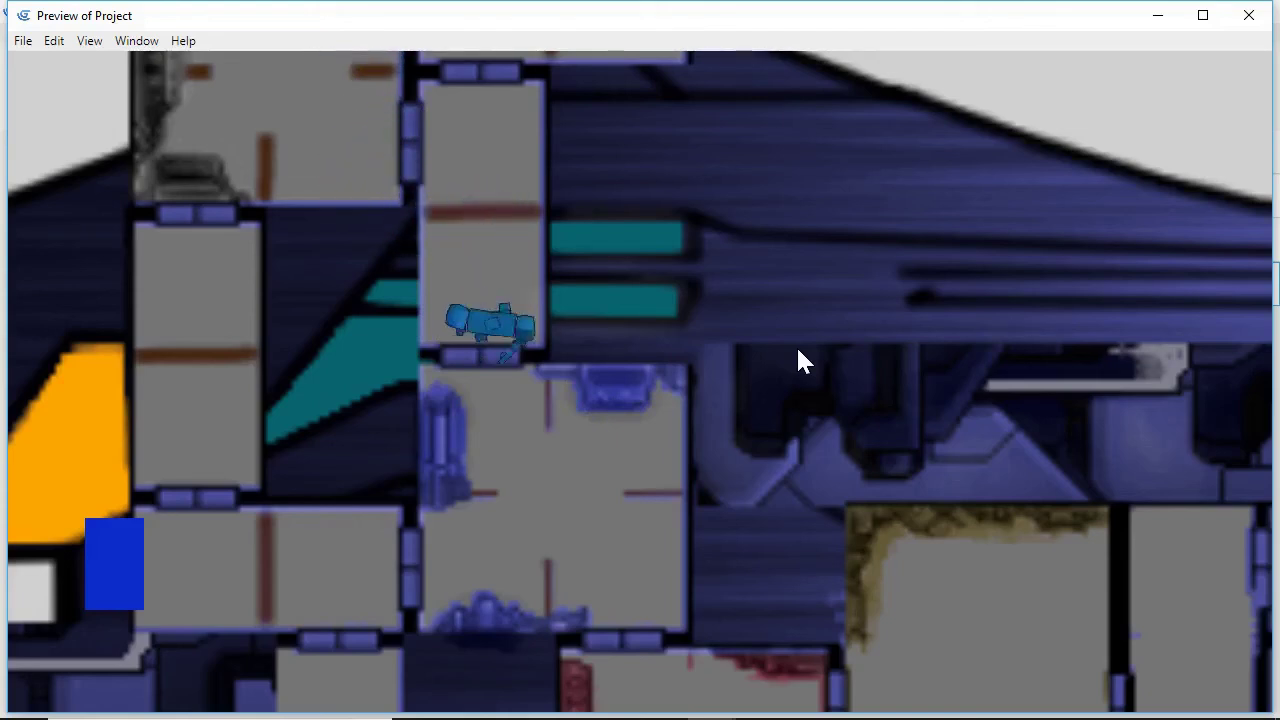
# Walk the player back to the corridor beside the blue button and close the preview
pyautogui.press('Left')
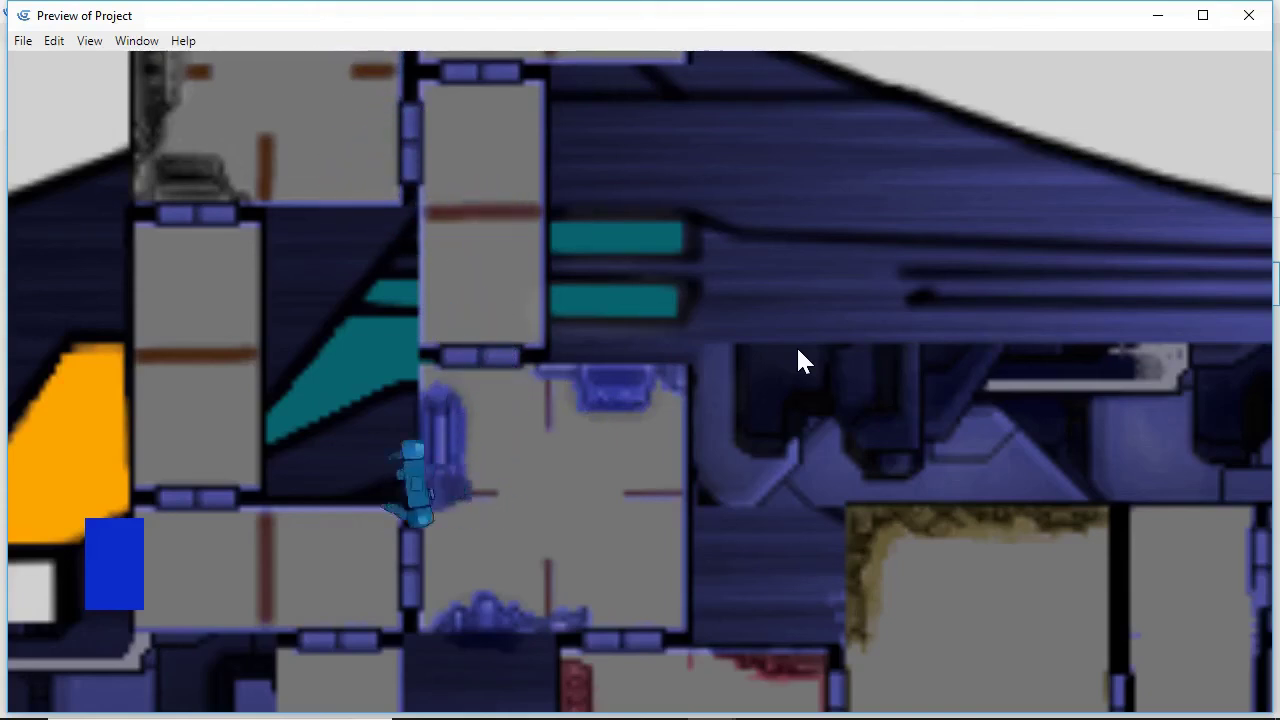
pyautogui.press('Left')
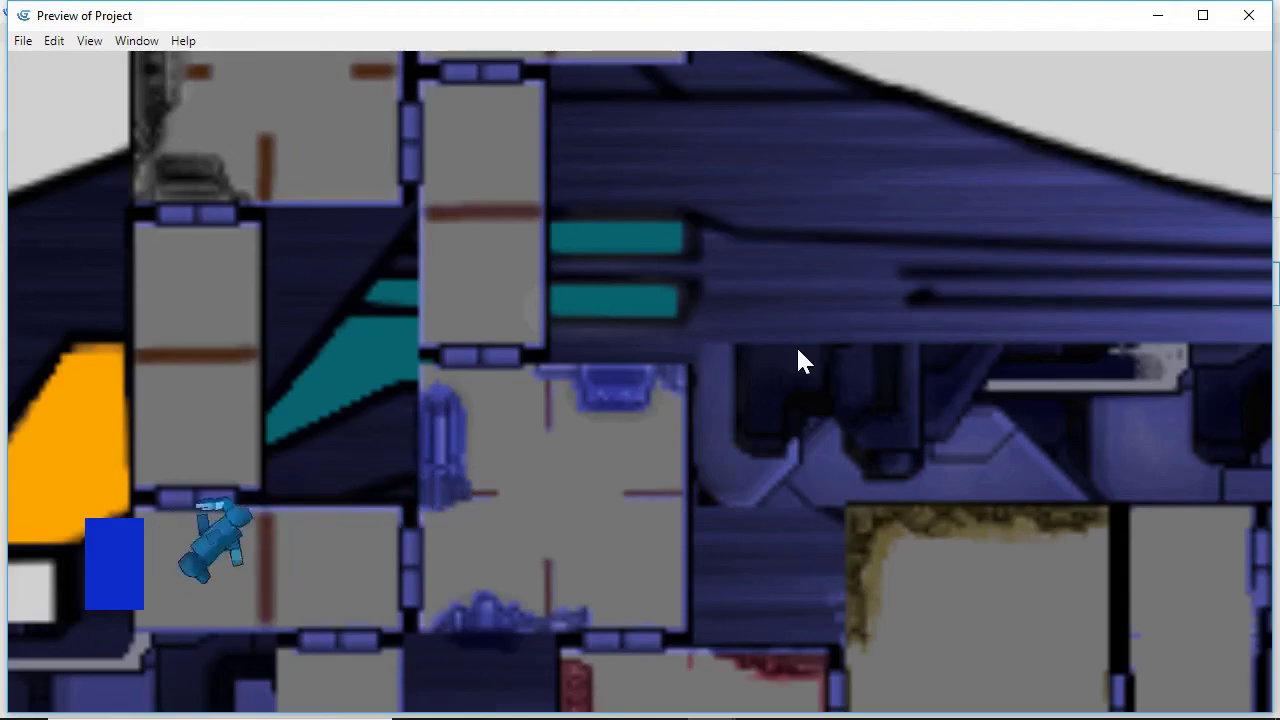
pyautogui.press('Right')
pyautogui.press('Left')
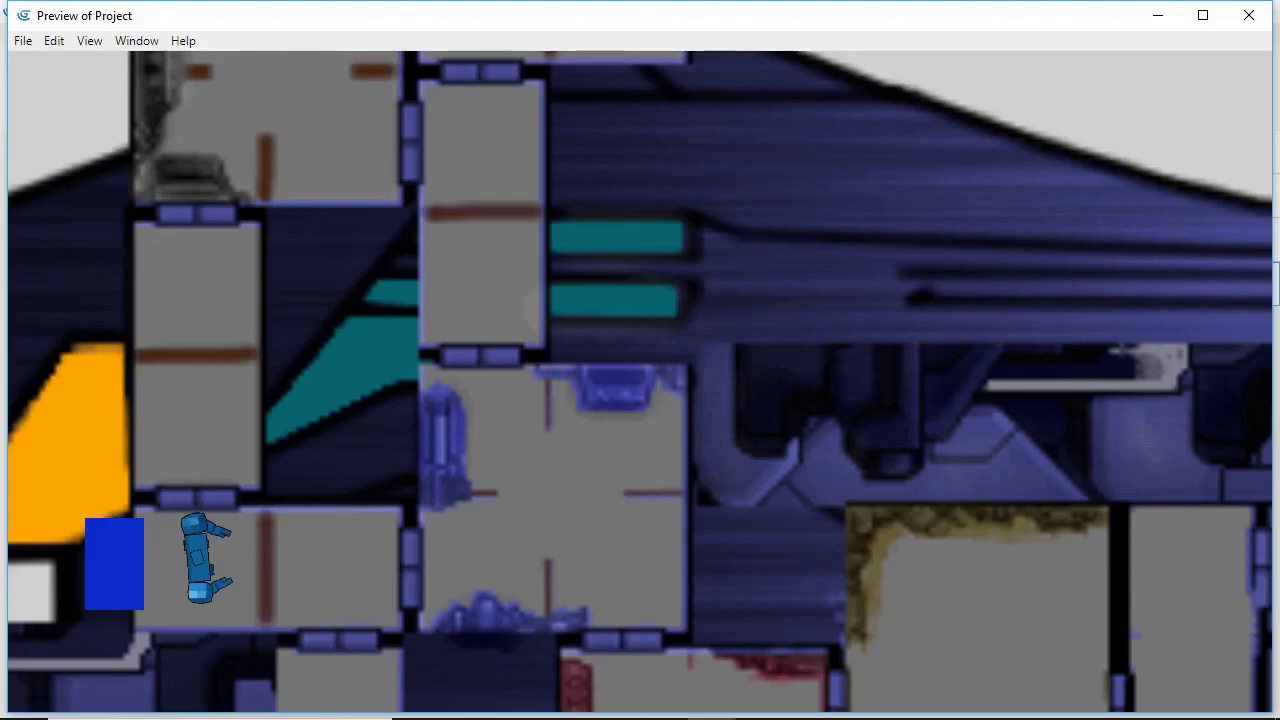
pyautogui.click(1248, 17)
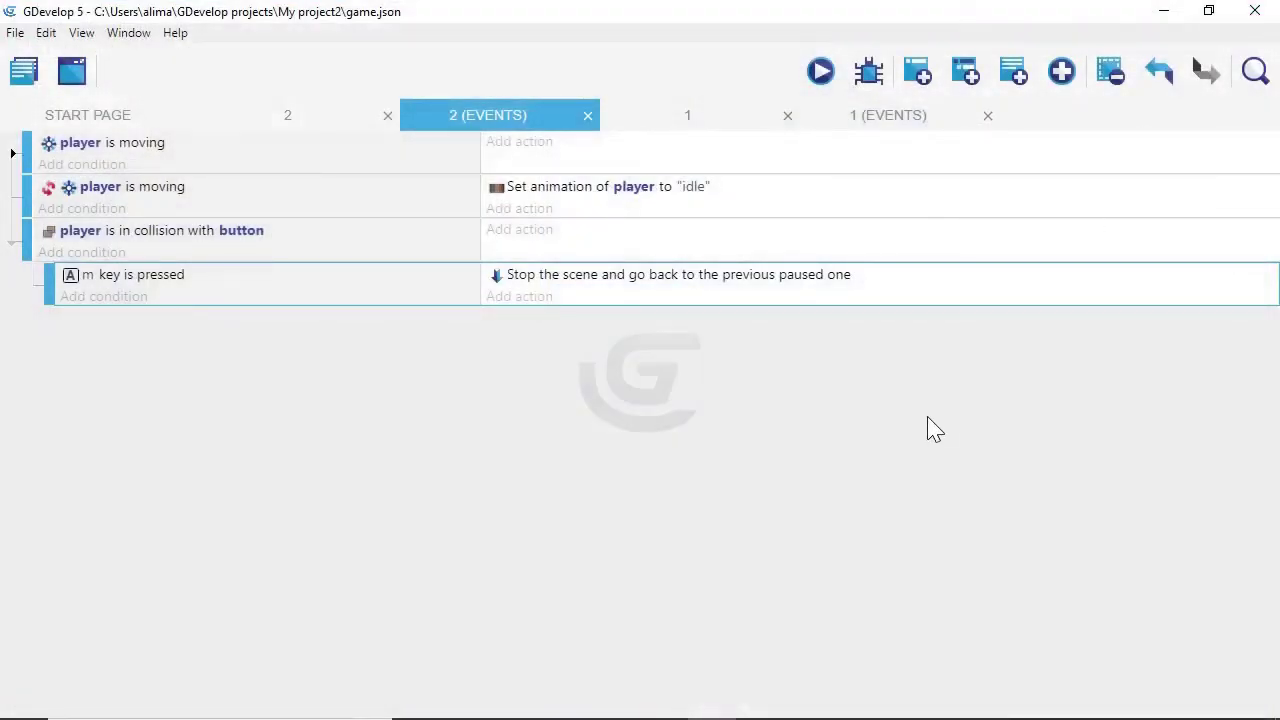
# Add a new event below the button collision event, with an action that centers the camera on player within limits
pyautogui.click(920, 252)
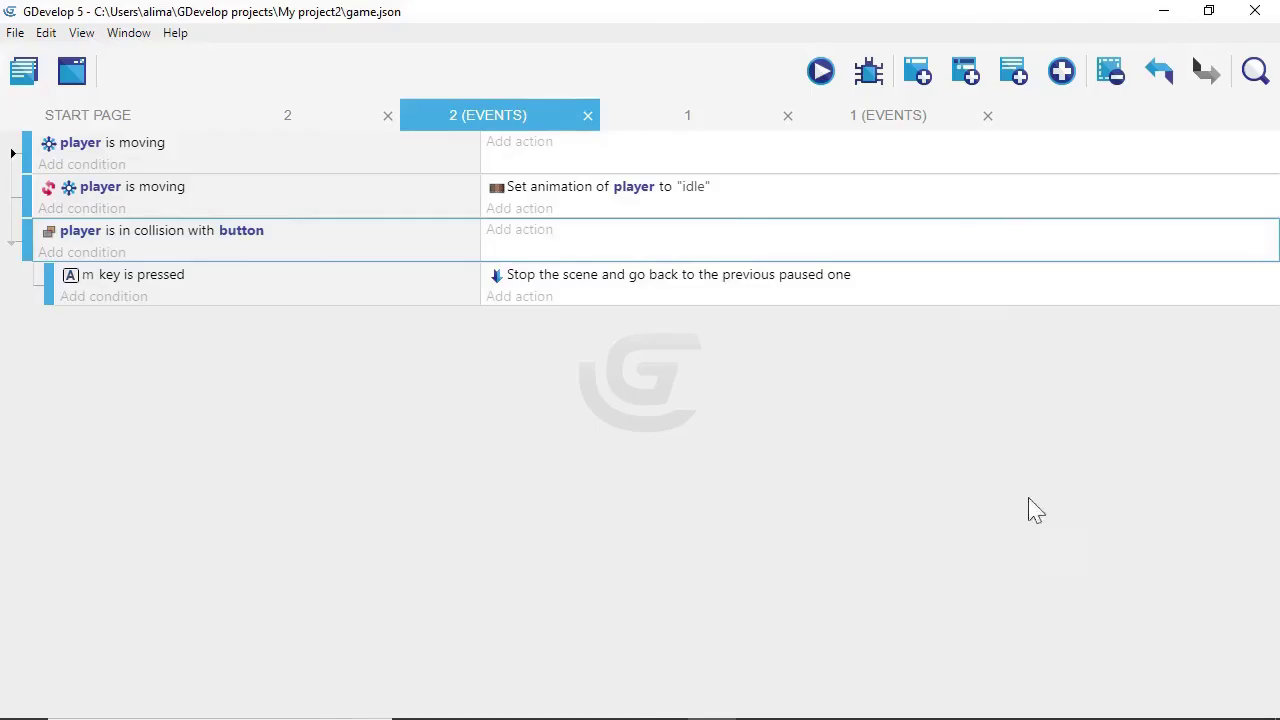
pyautogui.click(922, 80)
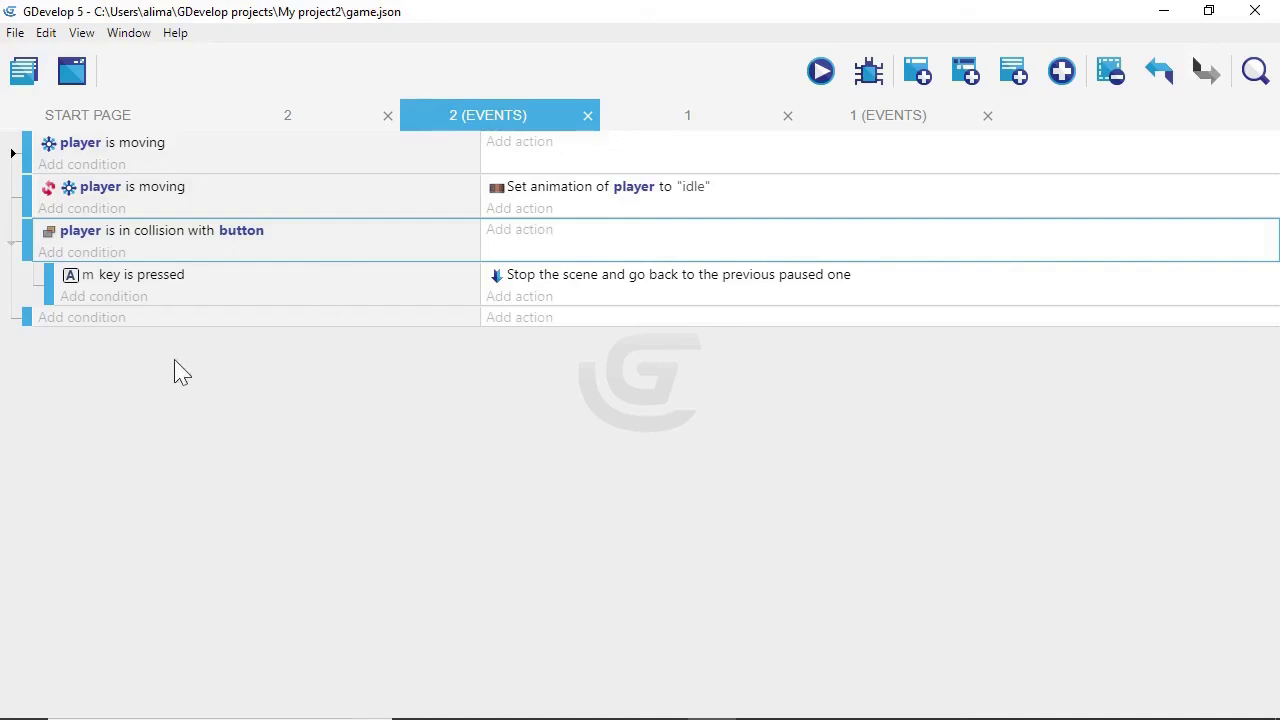
pyautogui.click(505, 322)
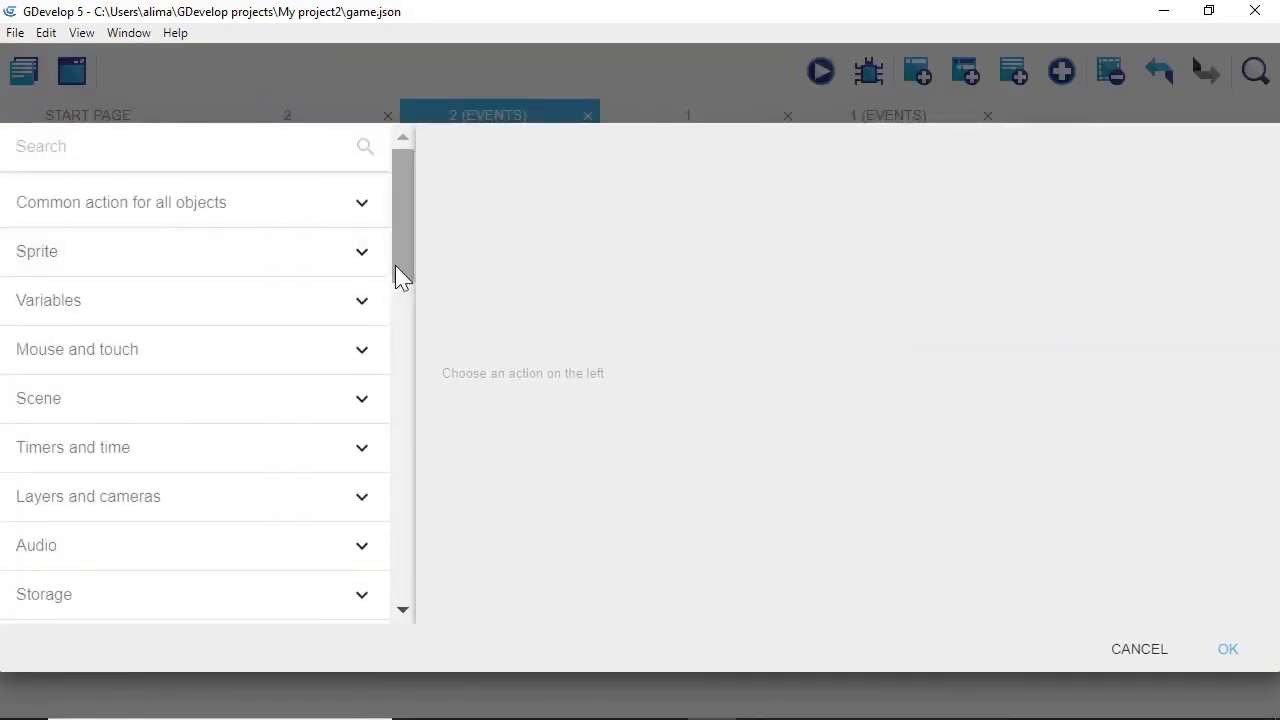
pyautogui.scroll(-1, 398, 280)
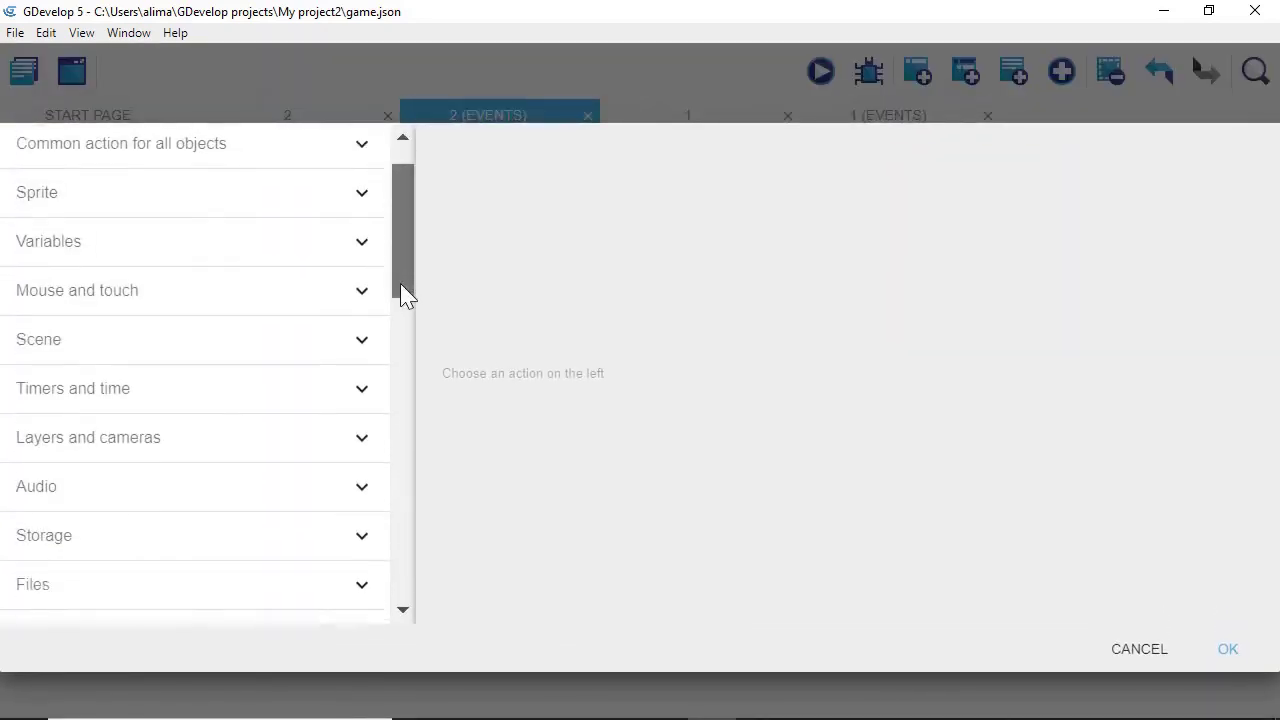
pyautogui.click(258, 432)
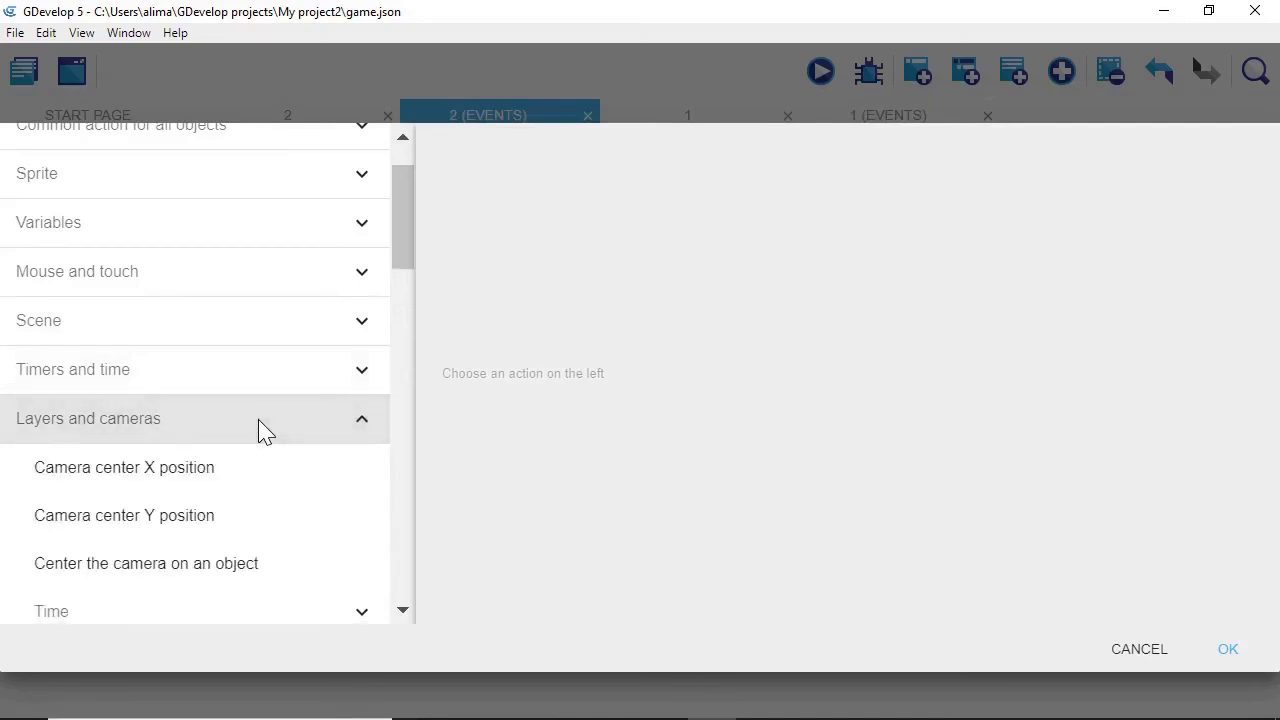
pyautogui.scroll(-2, 402, 284)
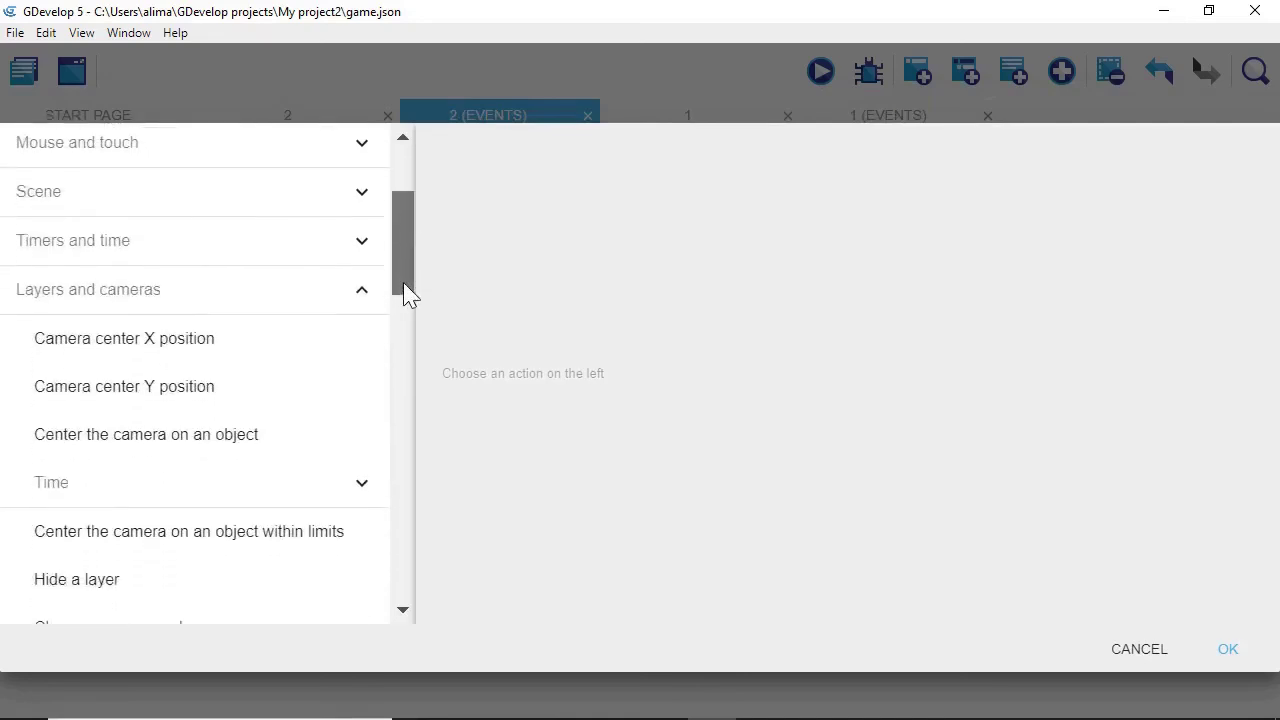
pyautogui.scroll(-1, 403, 288)
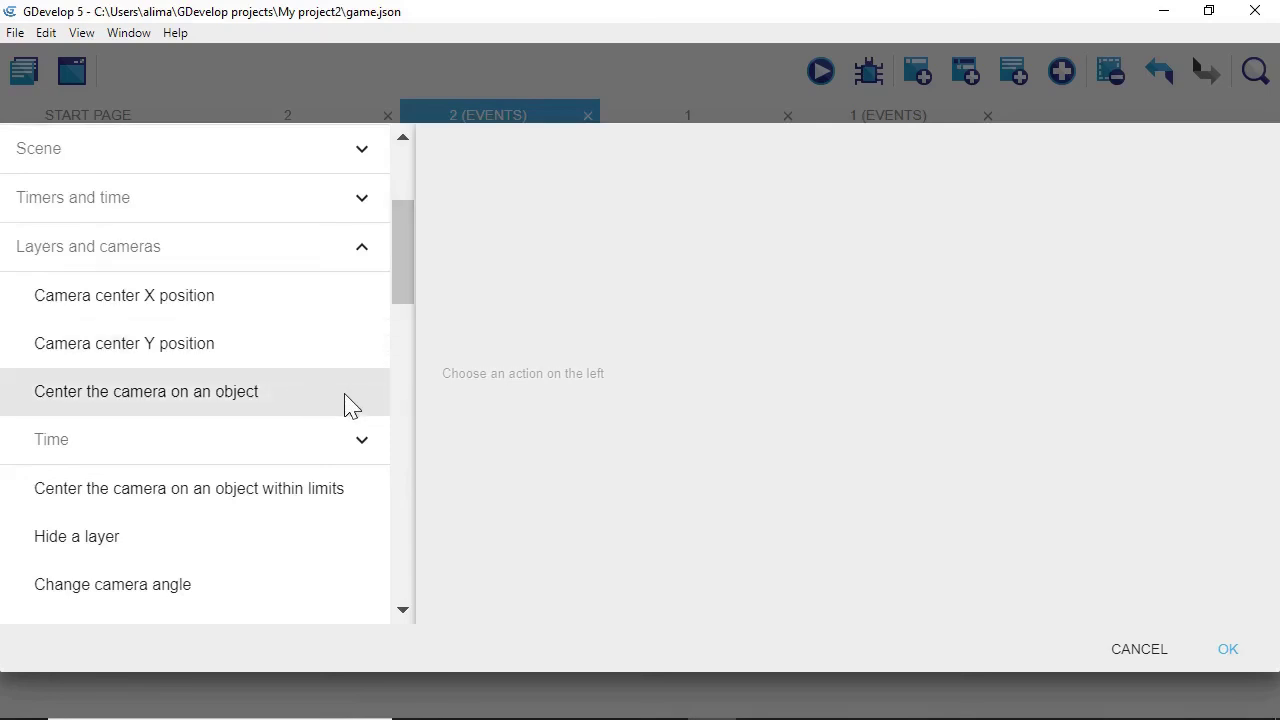
pyautogui.click(360, 492)
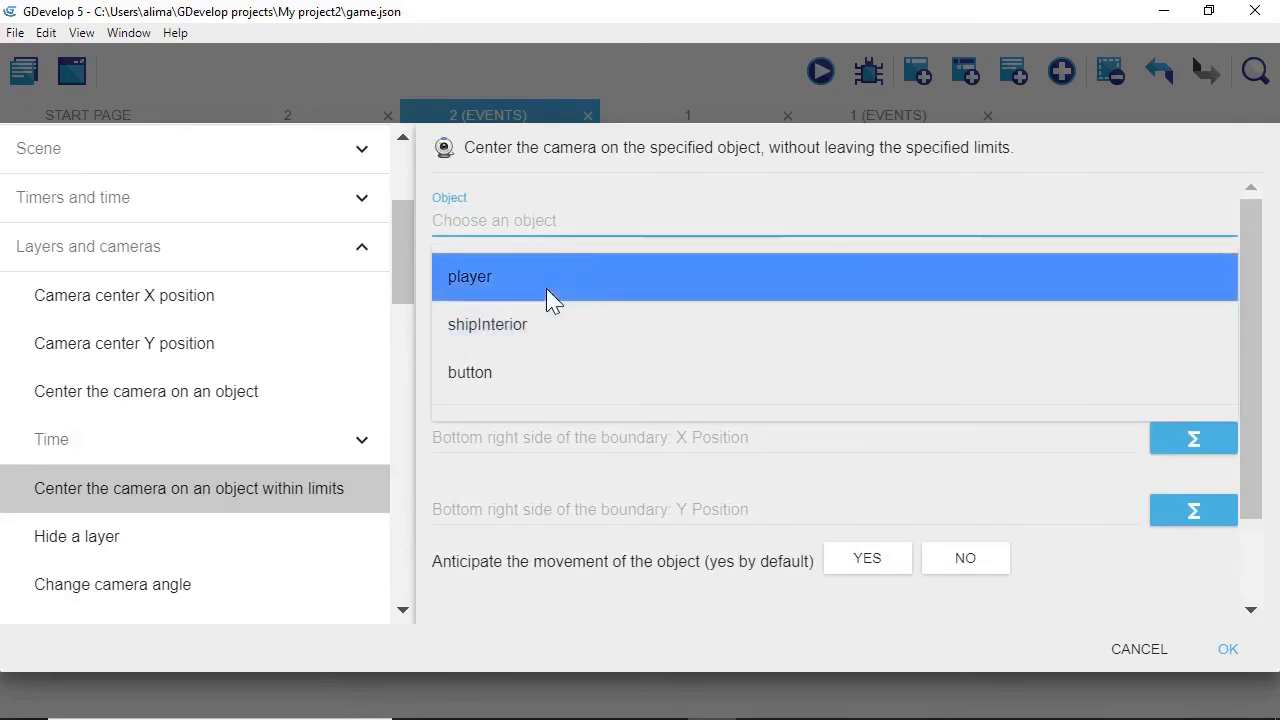
pyautogui.click(546, 288)
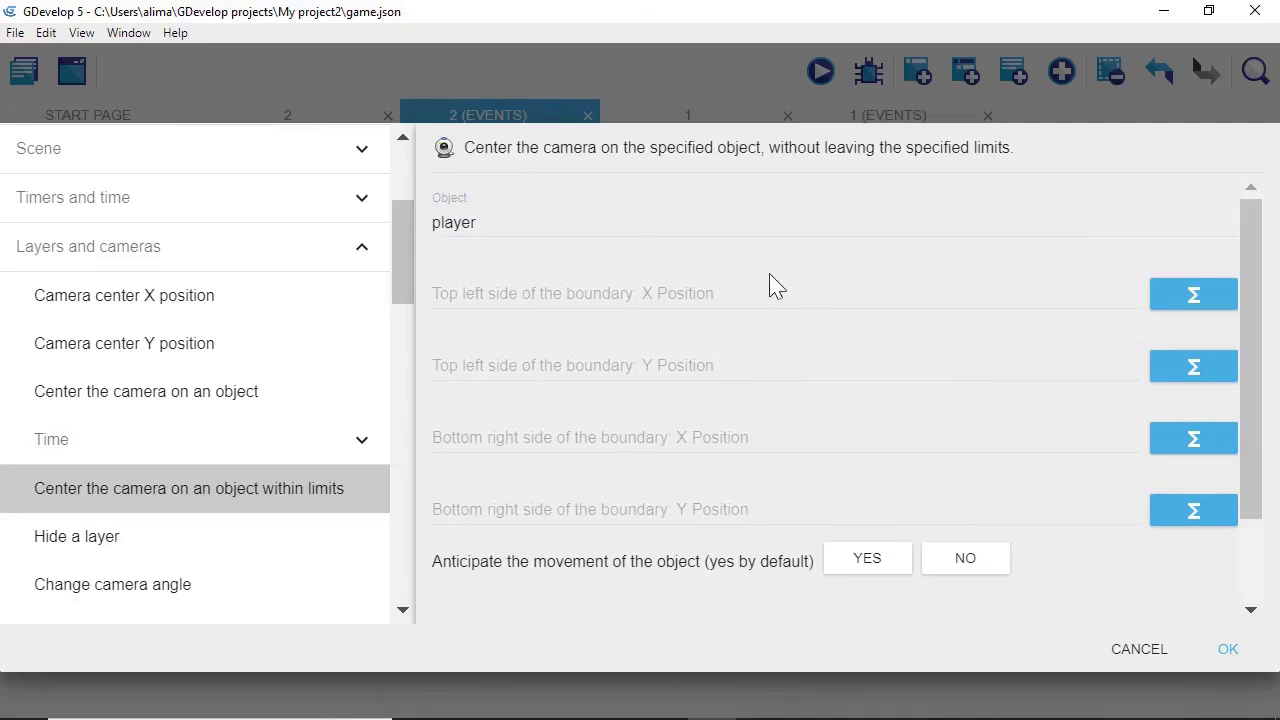
# Set the camera boundary's top left corner to X 0 and Y 0, and its bottom right X position to 1920
pyautogui.click(706, 292)
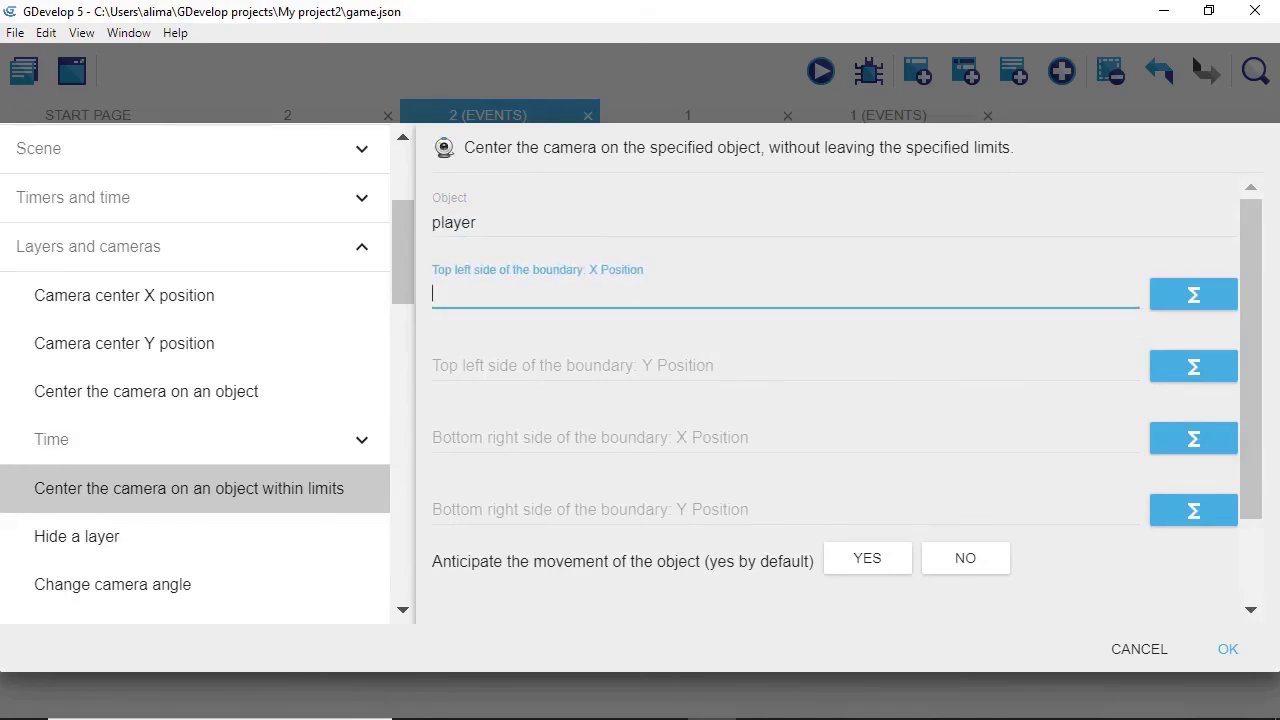
pyautogui.click(433, 366)
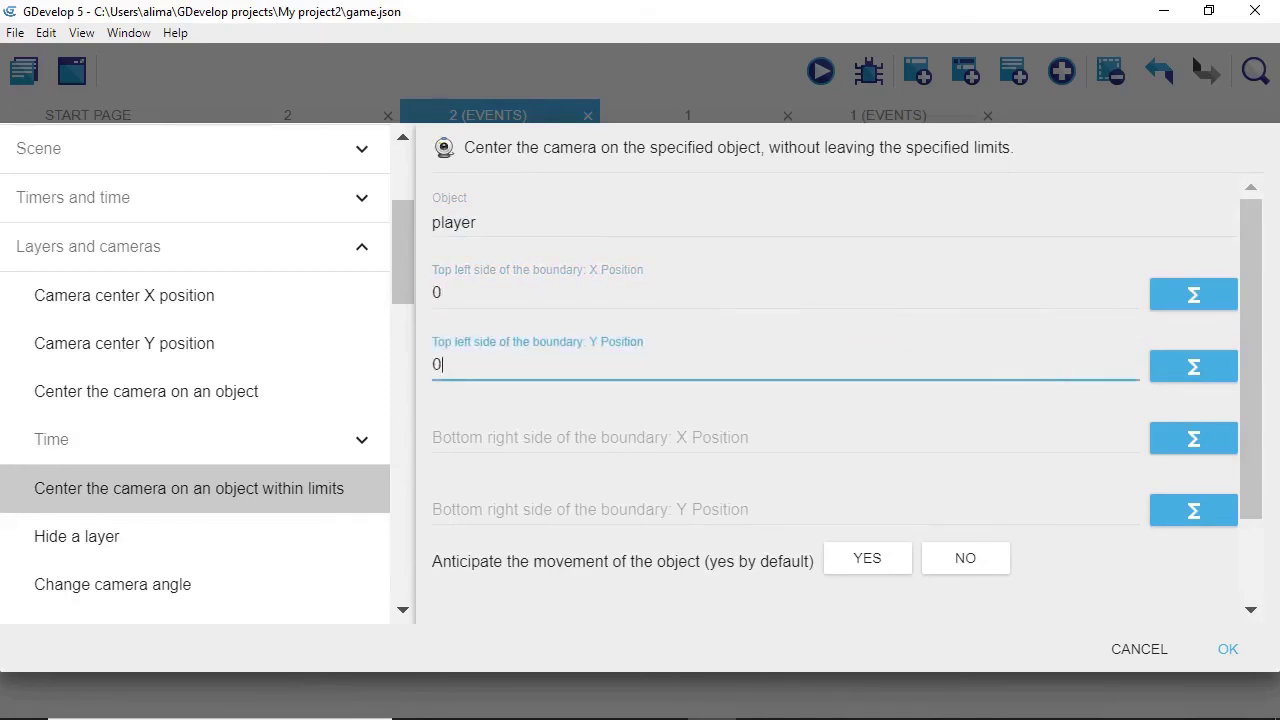
pyautogui.click(771, 437)
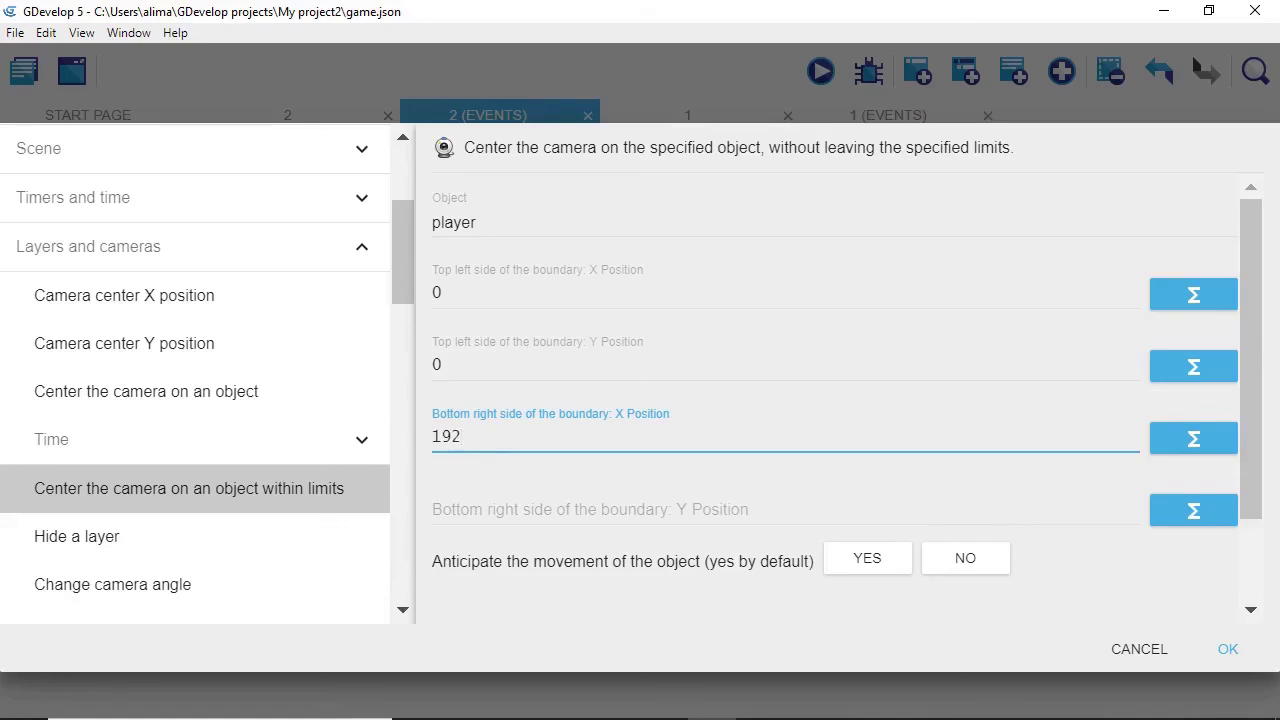
pyautogui.click(763, 480)
pyautogui.click(703, 490)
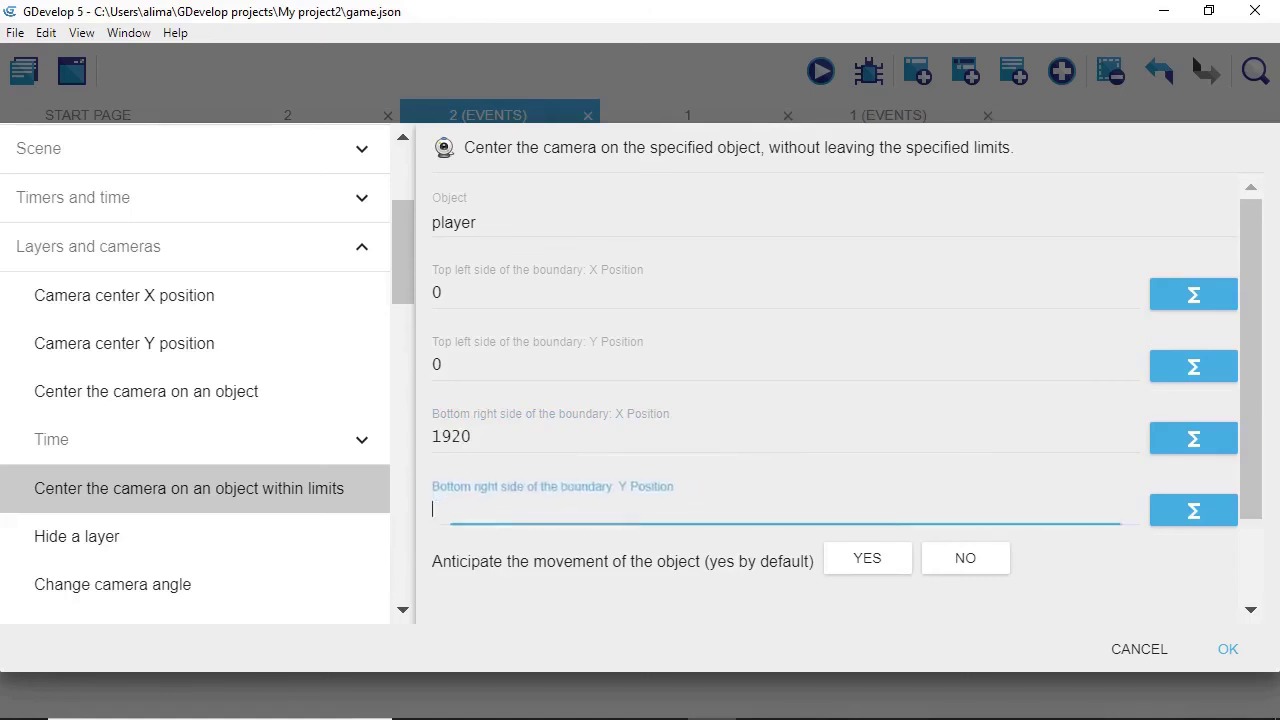